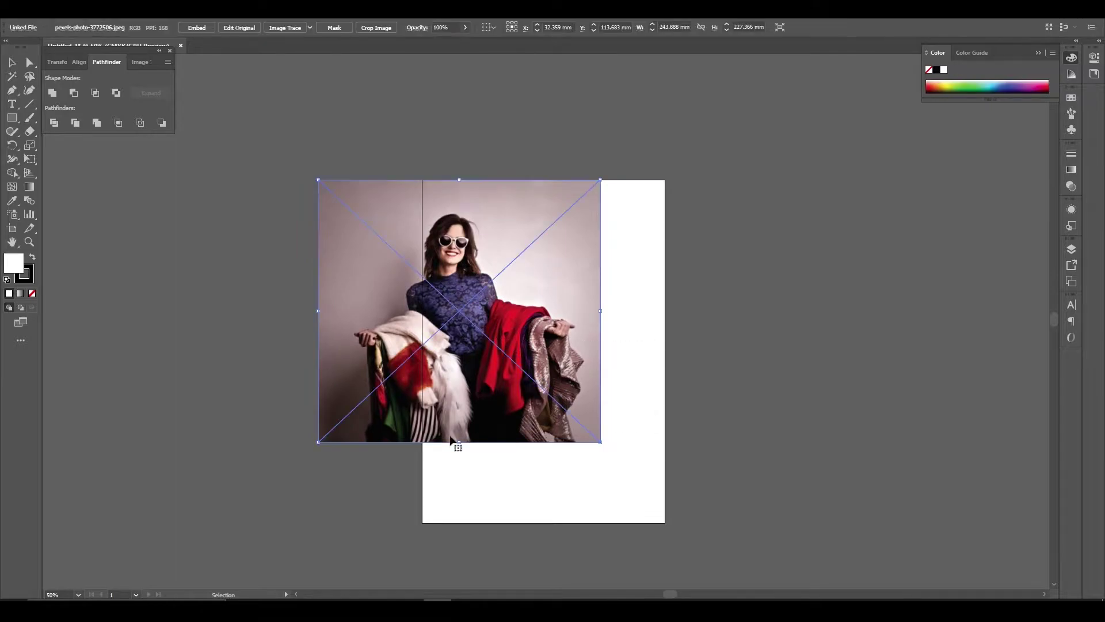
Step: Draw a rectangle over the artboard's upper-left area and use it to clip the photo
left_click(475, 481)
left_click_drag(422, 180, 601, 442)
key("v")
left_click_drag(223, 266, 491, 439)
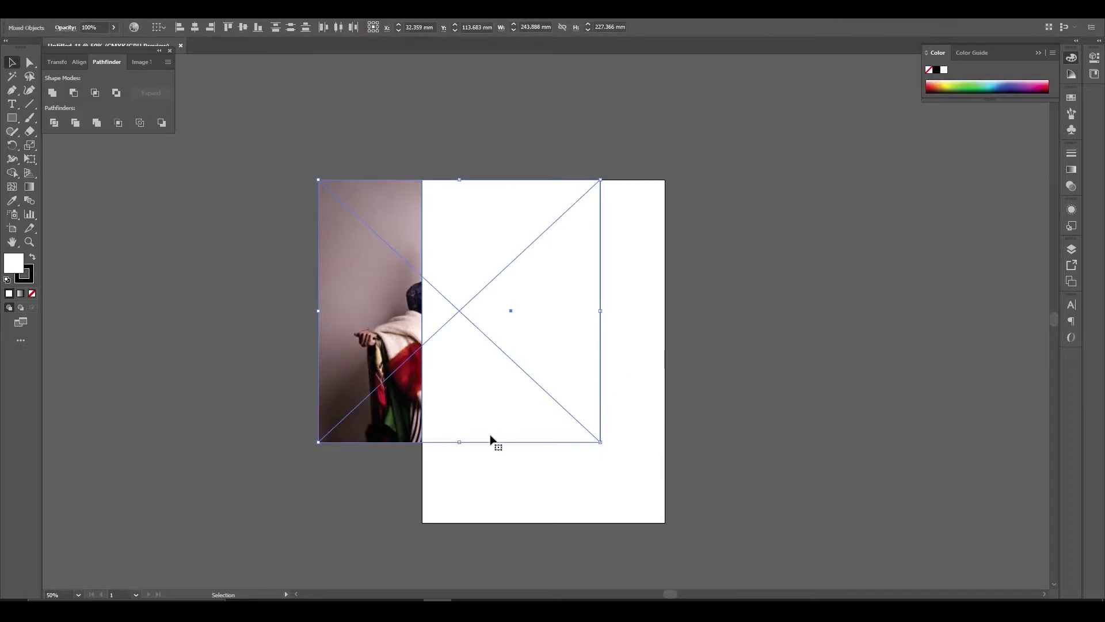
right_click(464, 393)
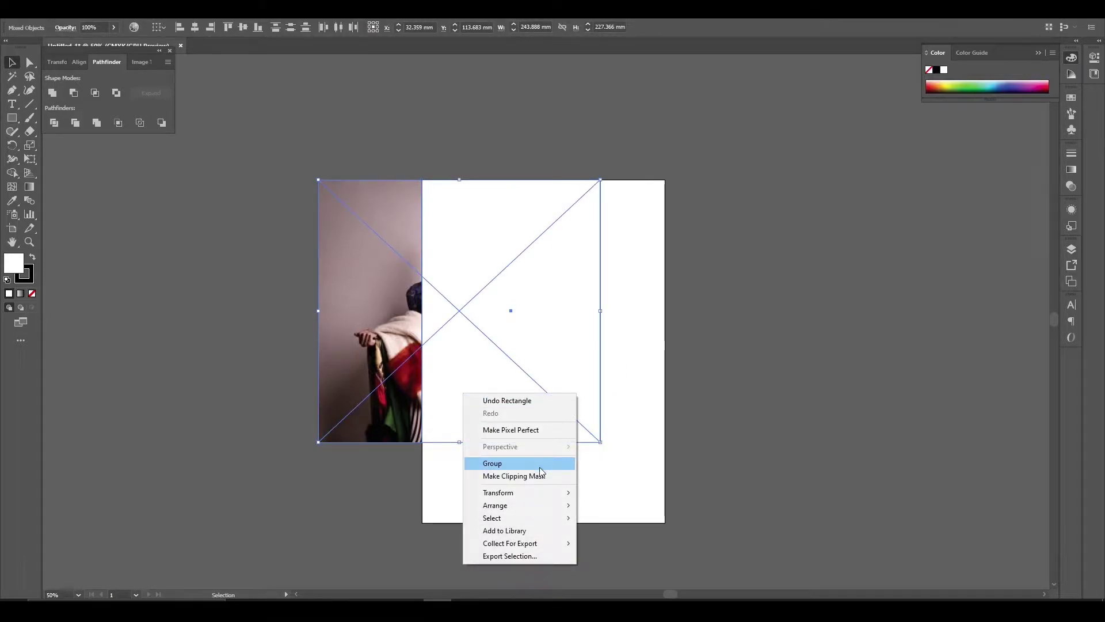
left_click(541, 473)
Step: Slide the photo right inside its clipping mask so the woman sits in frame
double_click(516, 363)
scroll(516, 362, "up", 1)
left_click_drag(516, 363, 553, 348)
key("Escape")
left_click(751, 360)
key("m")
scroll(661, 388, "down", 1)
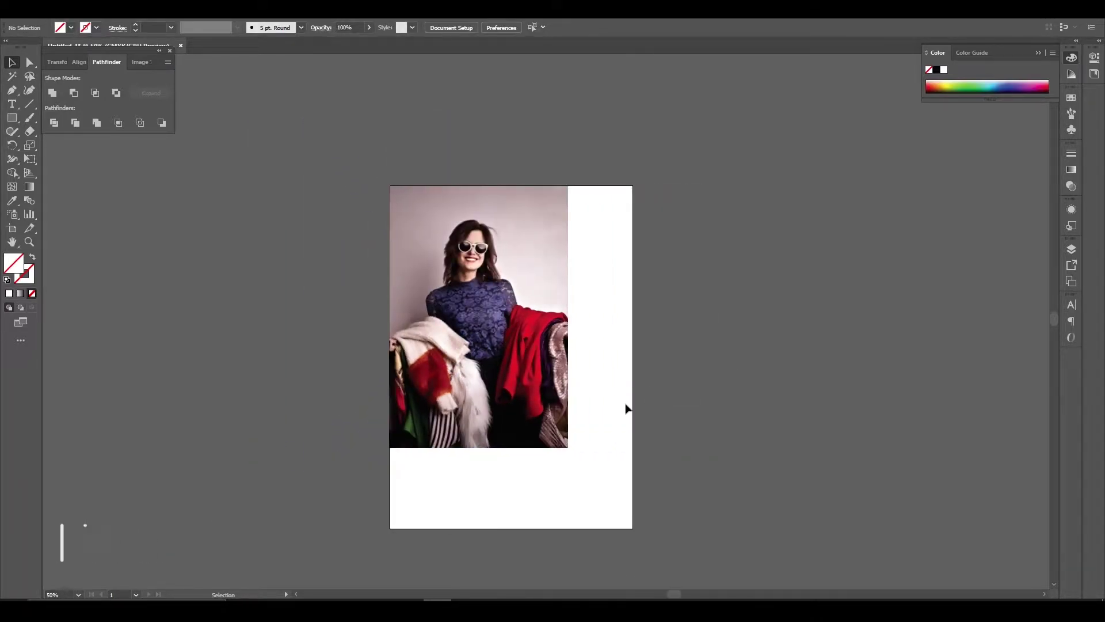
scroll(627, 407, "up", 1)
Step: Draw a tall rectangle over the photo's right side and fill it yellow (#F9B826)
left_click_drag(433, 135, 549, 397)
key("v")
double_click(13, 262)
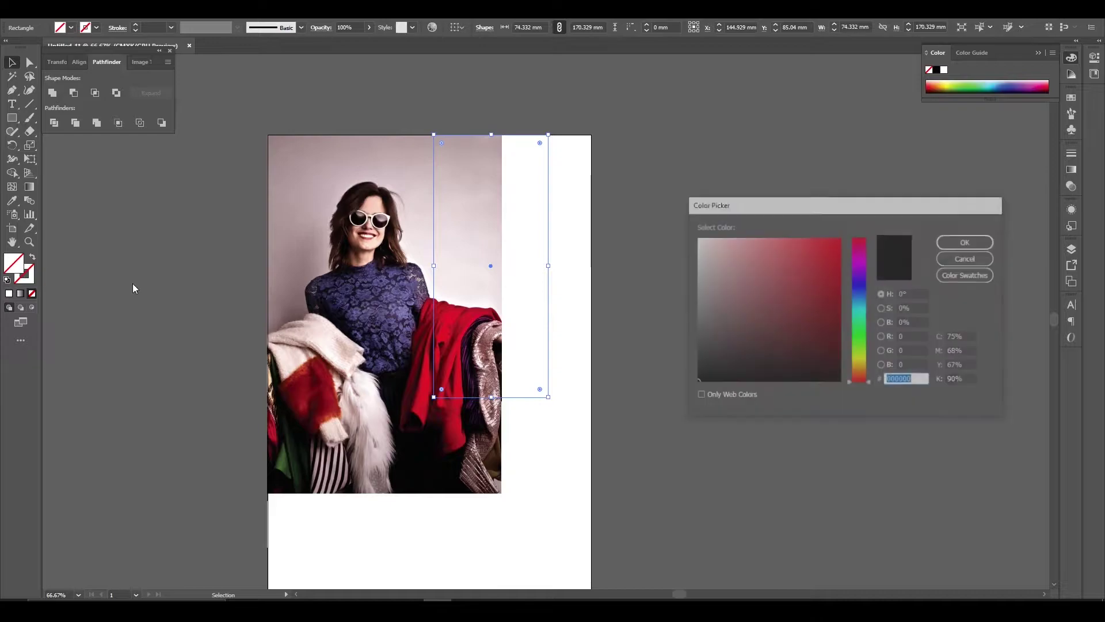
left_click_drag(855, 373, 855, 366)
left_click(821, 242)
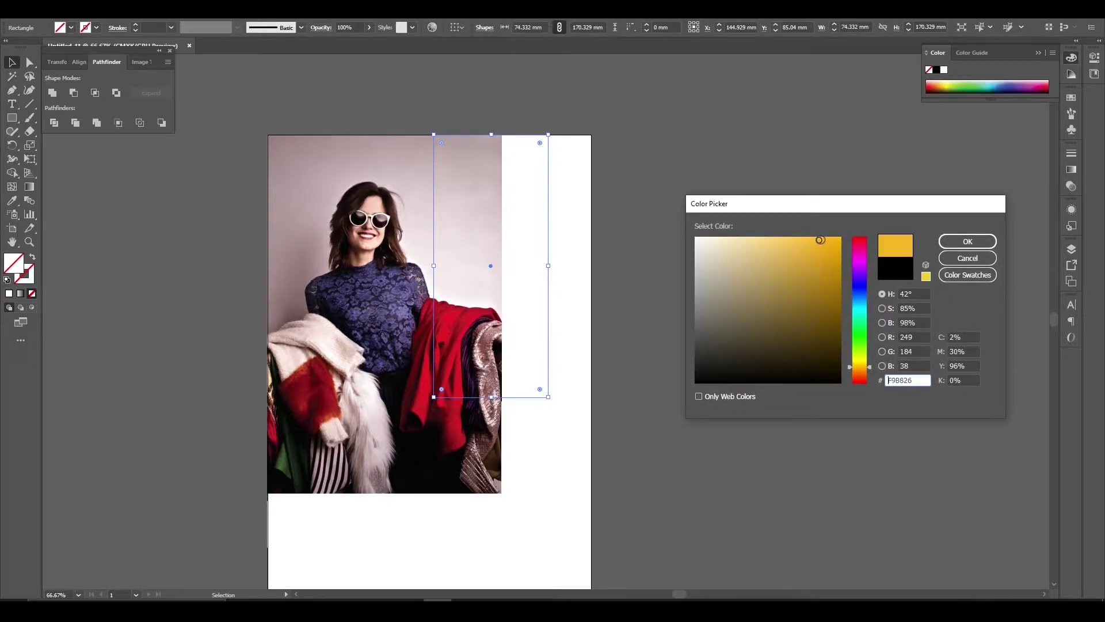
left_click(968, 241)
Step: Nudge the yellow bar right and narrow it from its left edge to about 67.6 mm
key("Right")
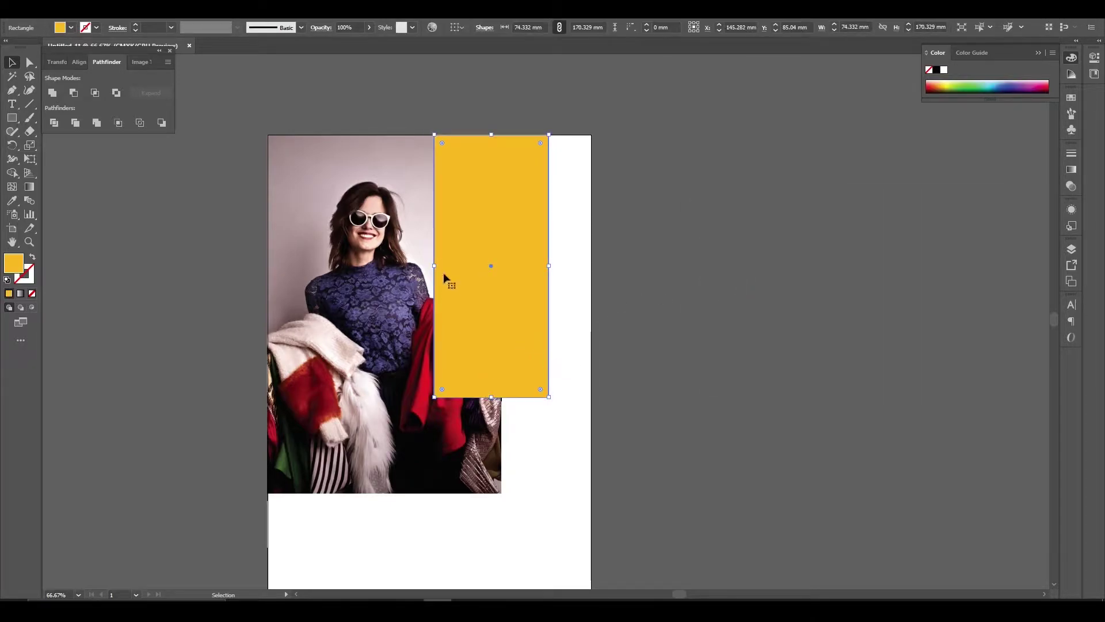
left_click_drag(435, 268, 448, 267)
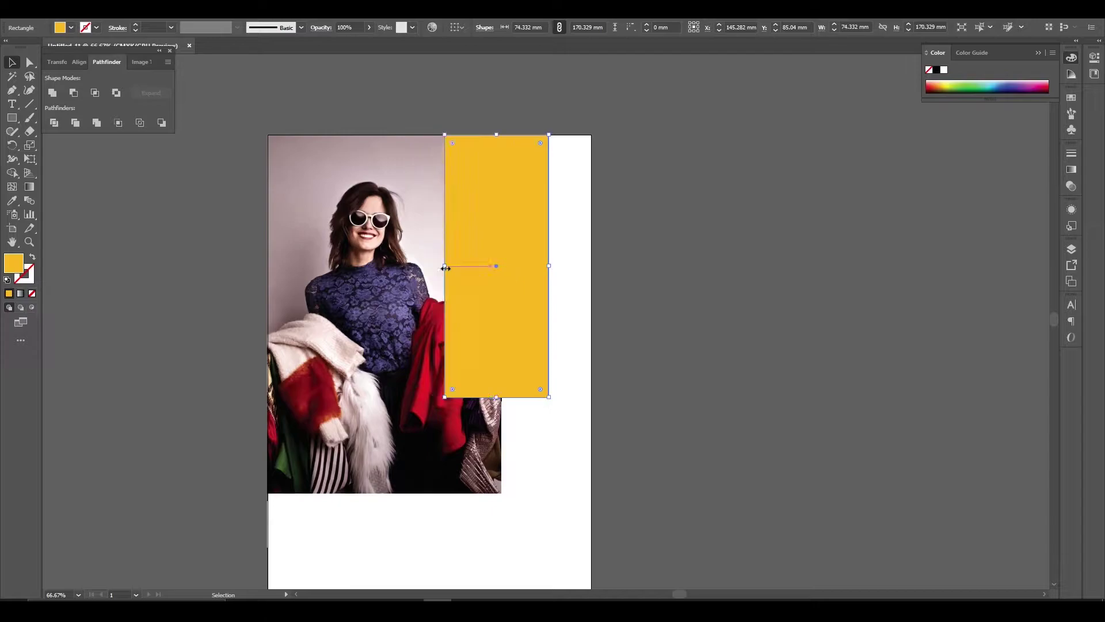
left_click(602, 328)
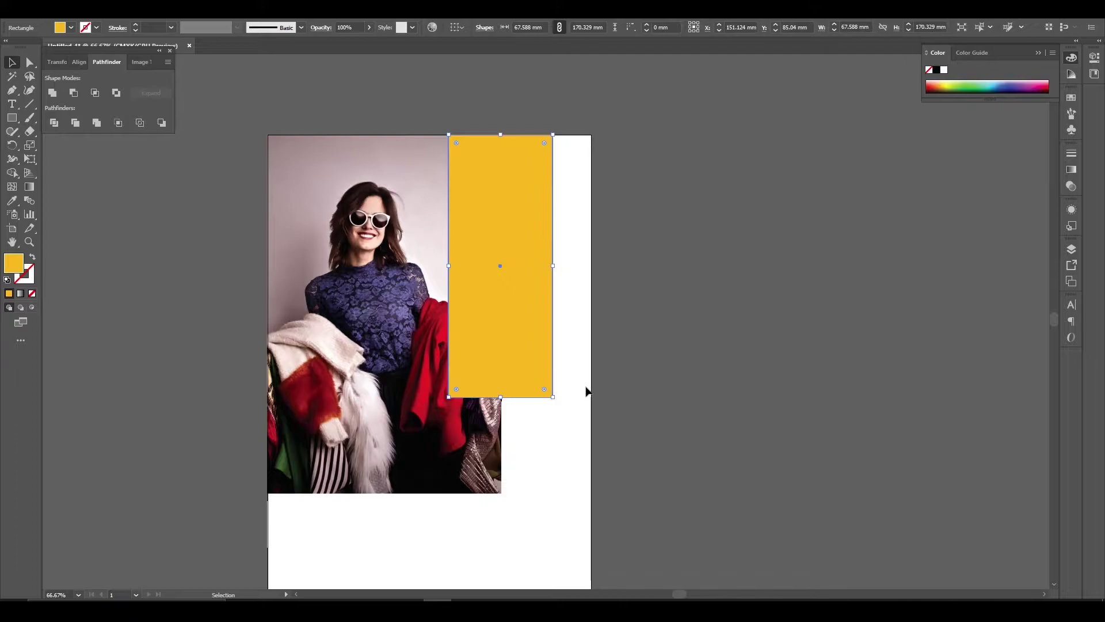
scroll(602, 382, "right", 1)
Step: Type the two-line text 'LOGO BRAND' beside the artboard
key("t")
left_click(599, 281)
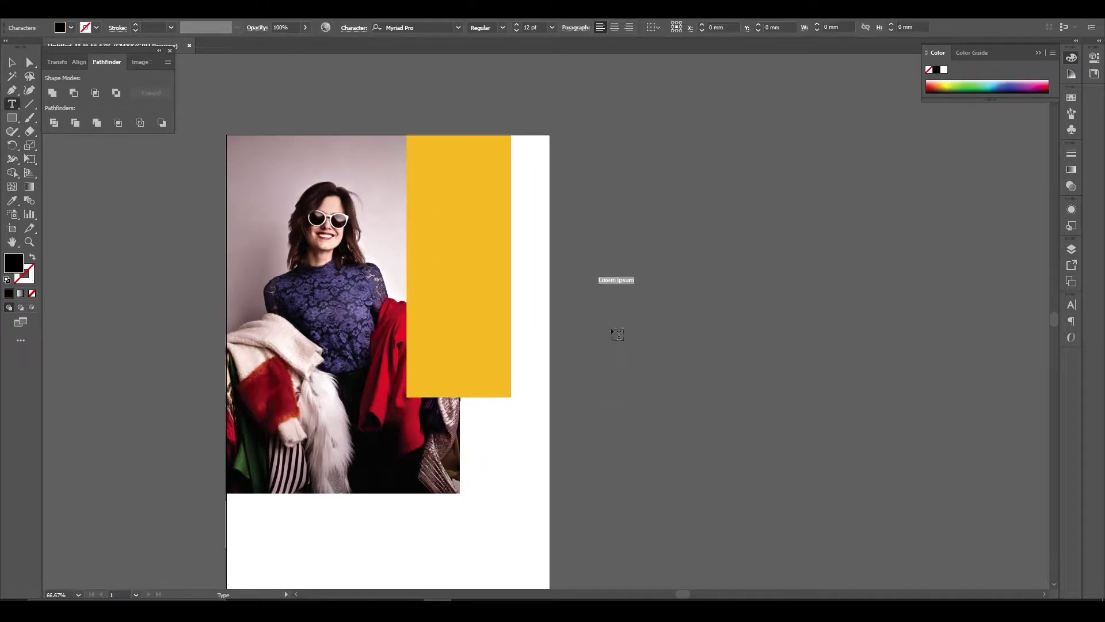
type("LOGO ")
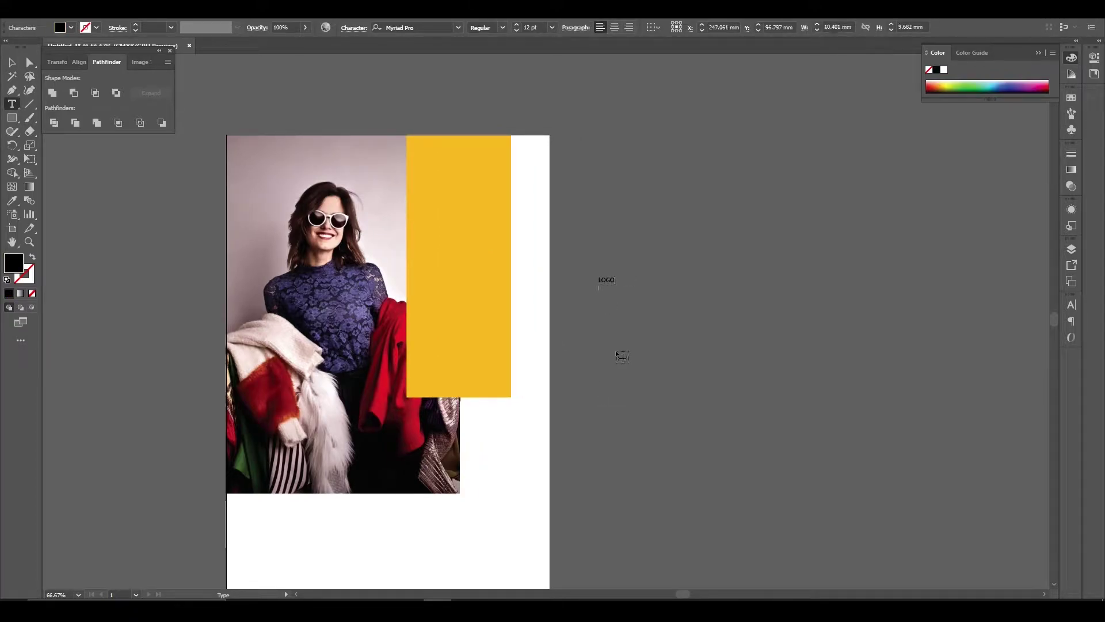
type("BRAND")
key("Escape")
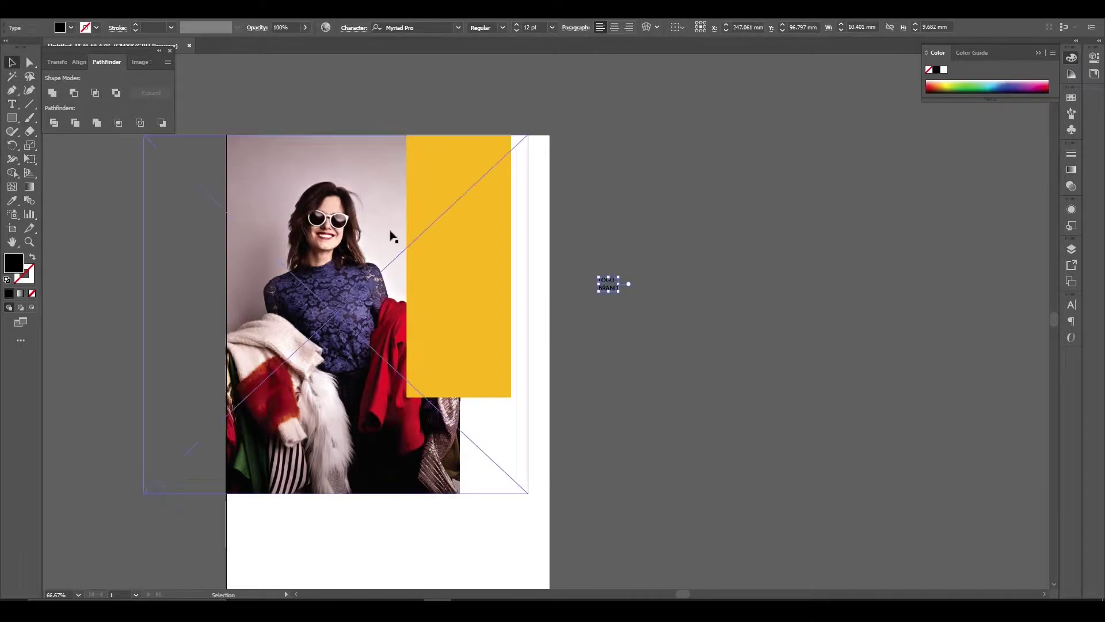
Step: Centre-align the LOGO BRAND lines and enlarge the text
left_click(1071, 305)
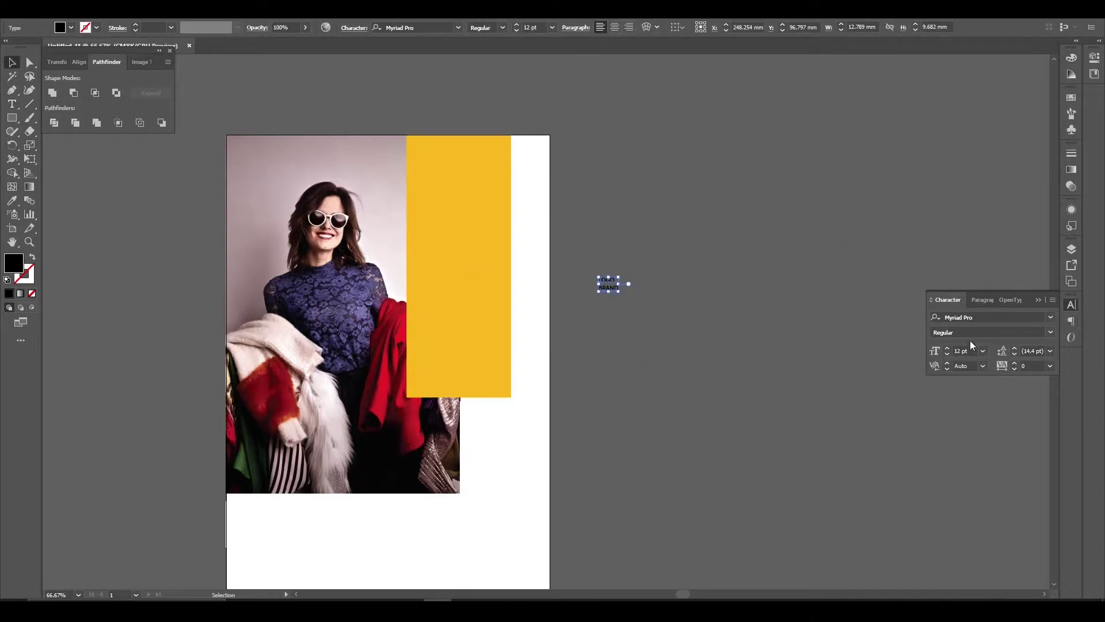
left_click(976, 299)
left_click(955, 318)
left_click_drag(609, 292, 664, 327)
left_click(664, 326)
Step: Set LOGO BRAND in Bahnschrift Bold SemiCondensed with tracking 50
left_click(622, 302)
scroll(482, 97, "up", 2)
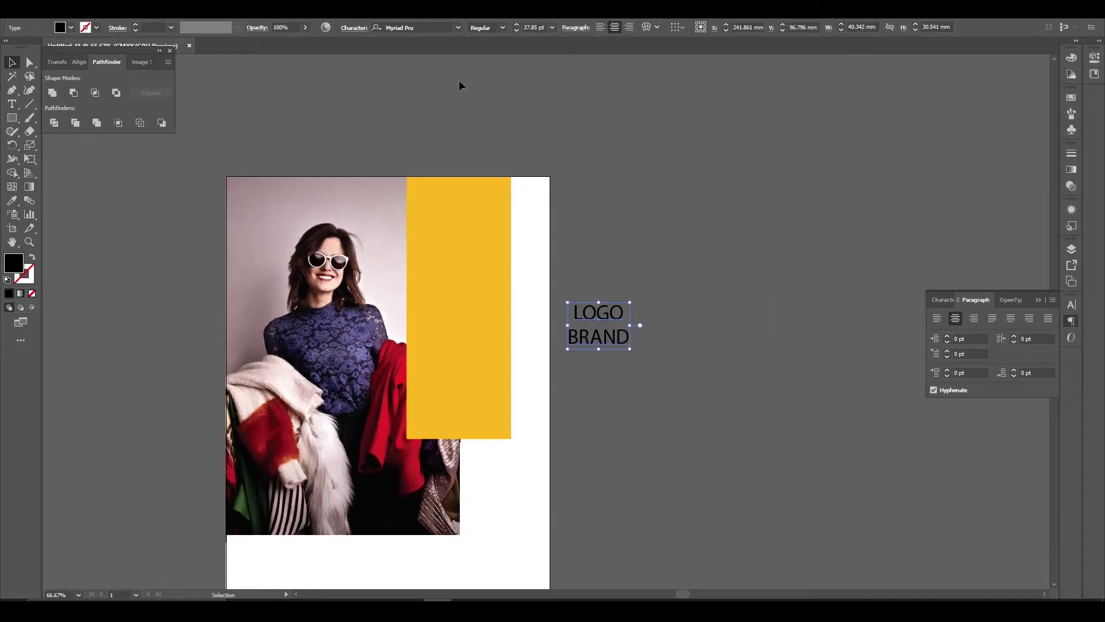
left_click(458, 27)
left_click(435, 138)
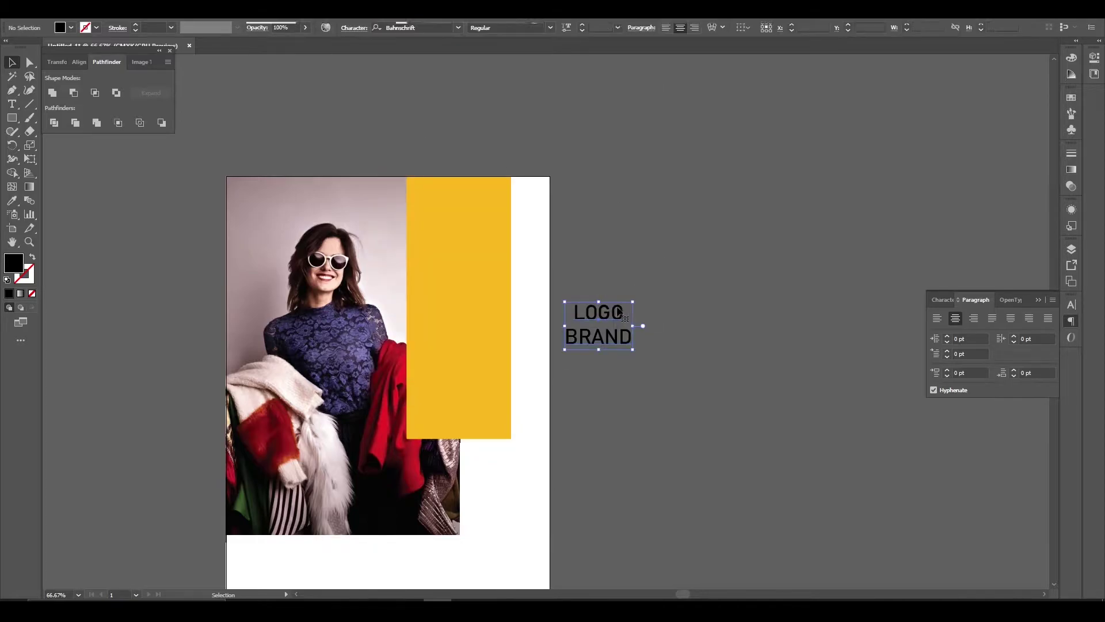
left_click(541, 27)
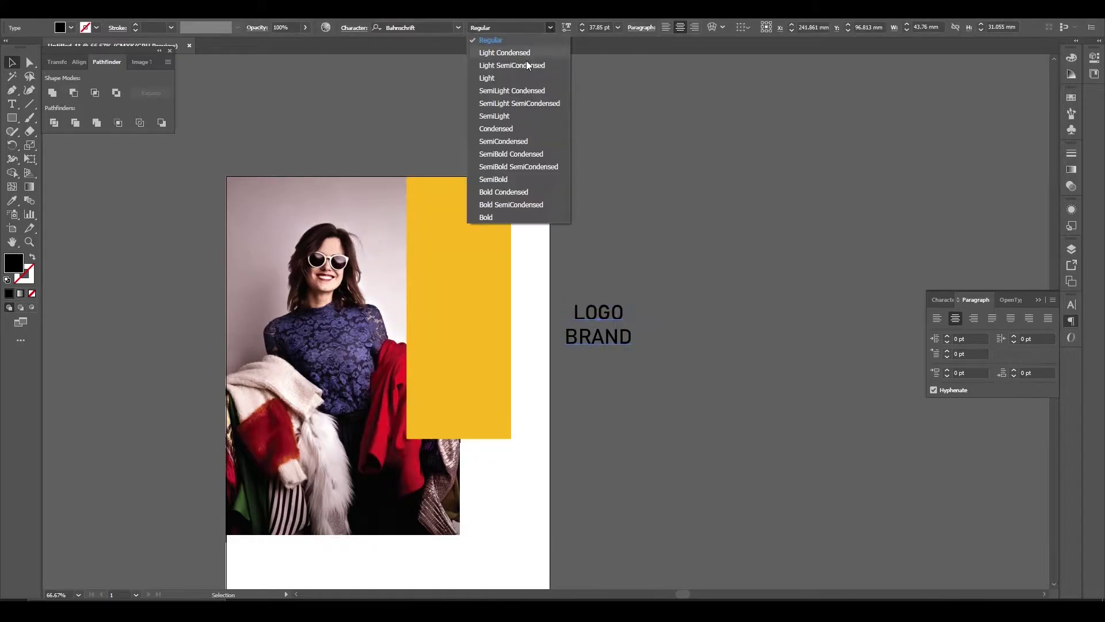
left_click(507, 207)
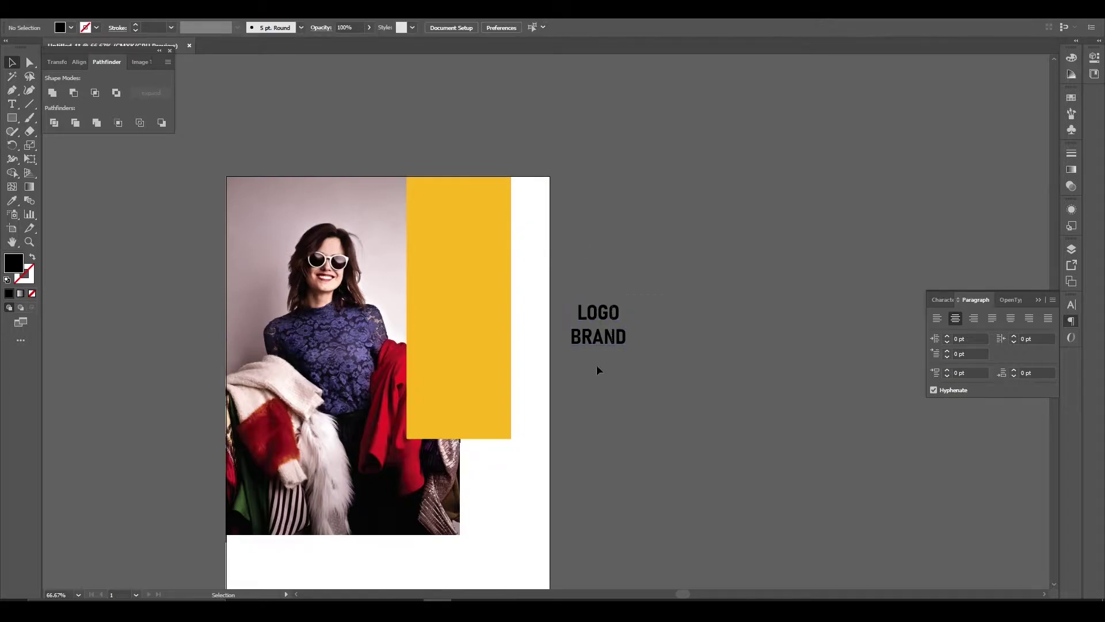
left_click(935, 300)
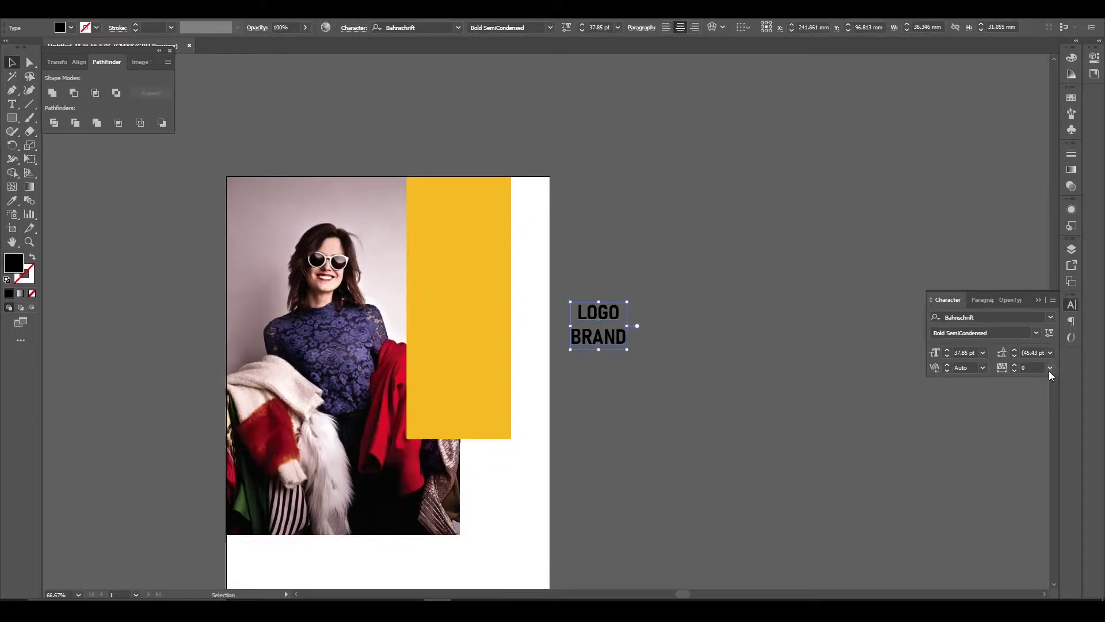
left_click(1049, 368)
left_click(1061, 512)
left_click(662, 357)
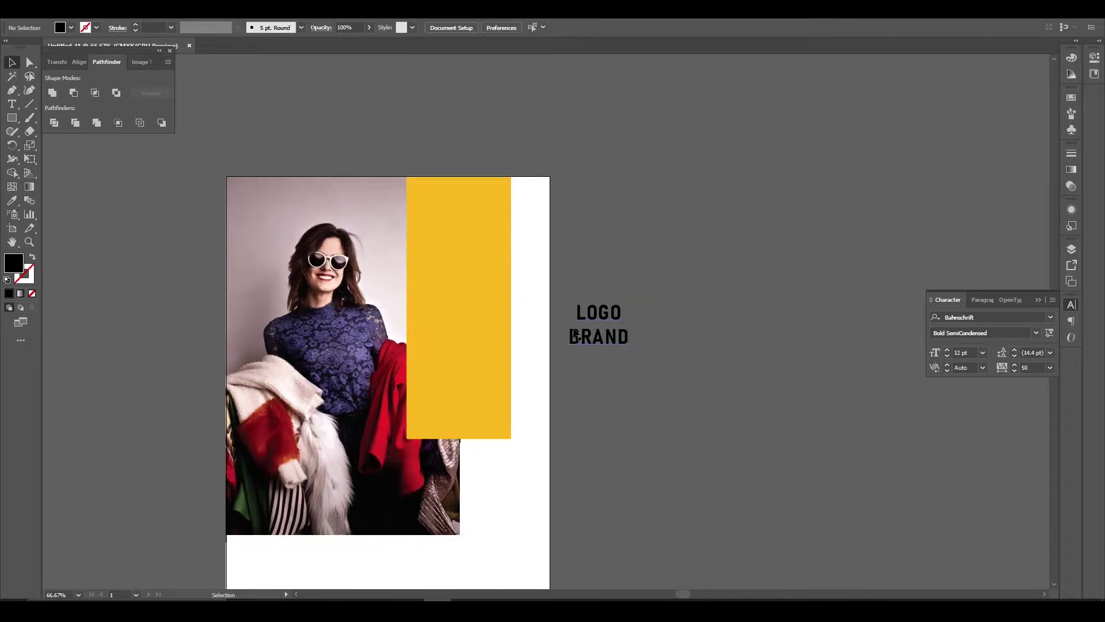
key("ctrl+plus")
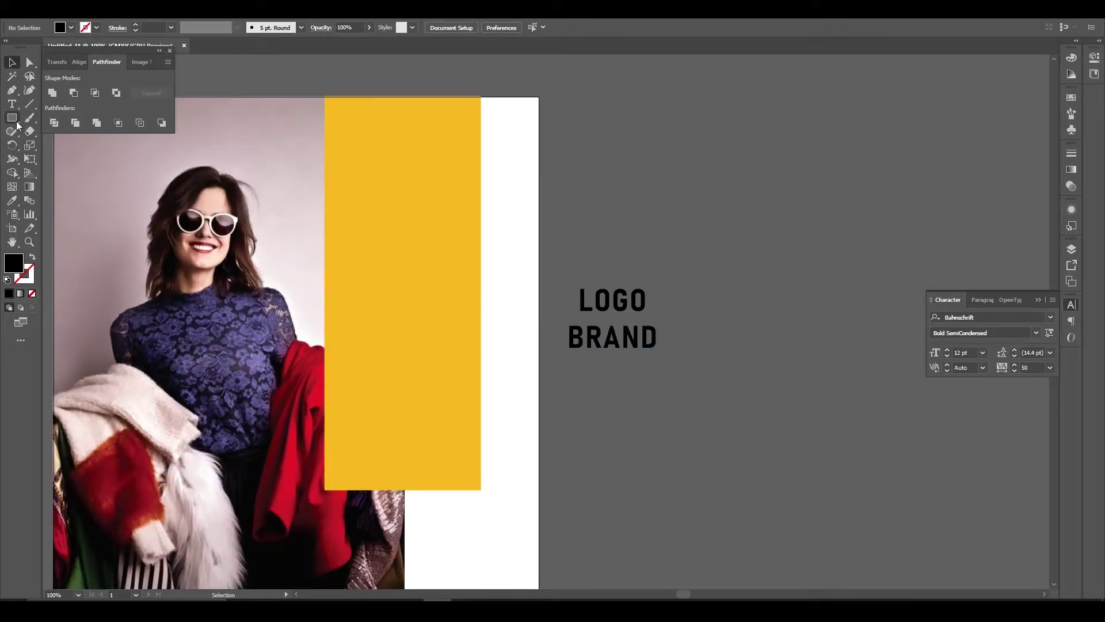
Step: Draw two small squares beside the artboard and sample yellow onto the left one
mouse_move(559, 107)
left_mouse_down()
mouse_move(587, 134)
mouse_move(617, 122)
mouse_move(576, 157)
left_mouse_up()
key("v")
left_click(599, 153)
left_click(573, 121)
key("i")
left_click(403, 230)
Step: Fill the right square dark grey #282828
key("v")
left_click(593, 163)
key("ctrl+z")
double_click(13, 263)
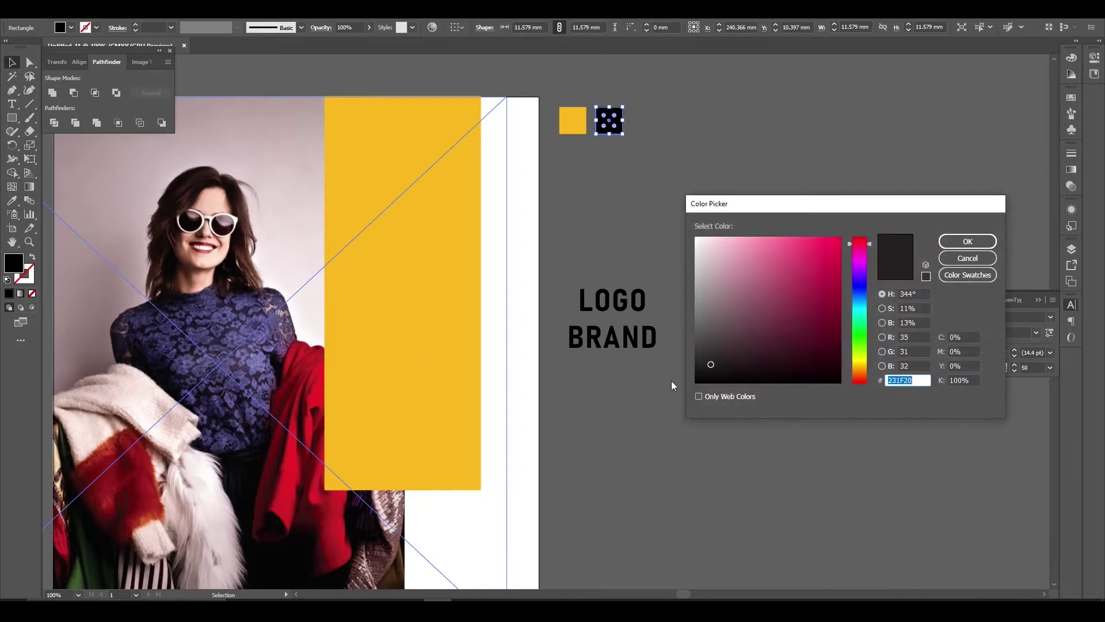
left_click_drag(706, 351, 696, 359)
left_click(944, 243)
Step: Move LOGO BRAND onto the top of the yellow bar and tighten its leading to about 38 pt
left_click_drag(720, 178, 609, 386)
left_click(610, 385)
left_click_drag(633, 323, 511, 187)
left_click(510, 183)
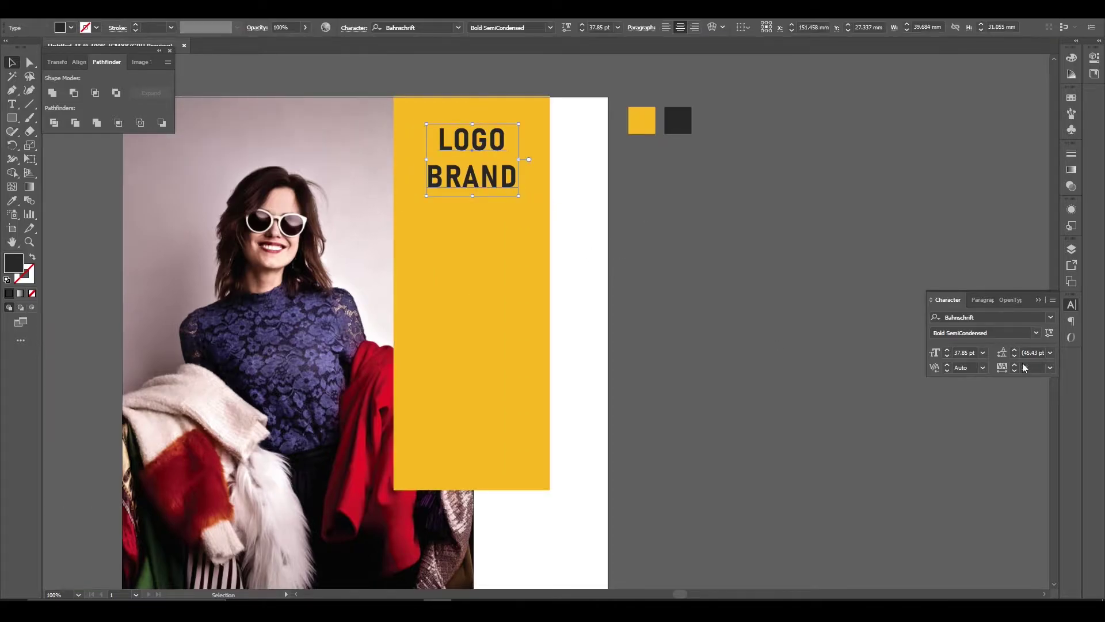
left_click(1014, 355)
left_click(1015, 355)
left_click(1015, 356)
left_click(1015, 355)
left_click(1015, 356)
left_click(1015, 355)
left_click(1015, 356)
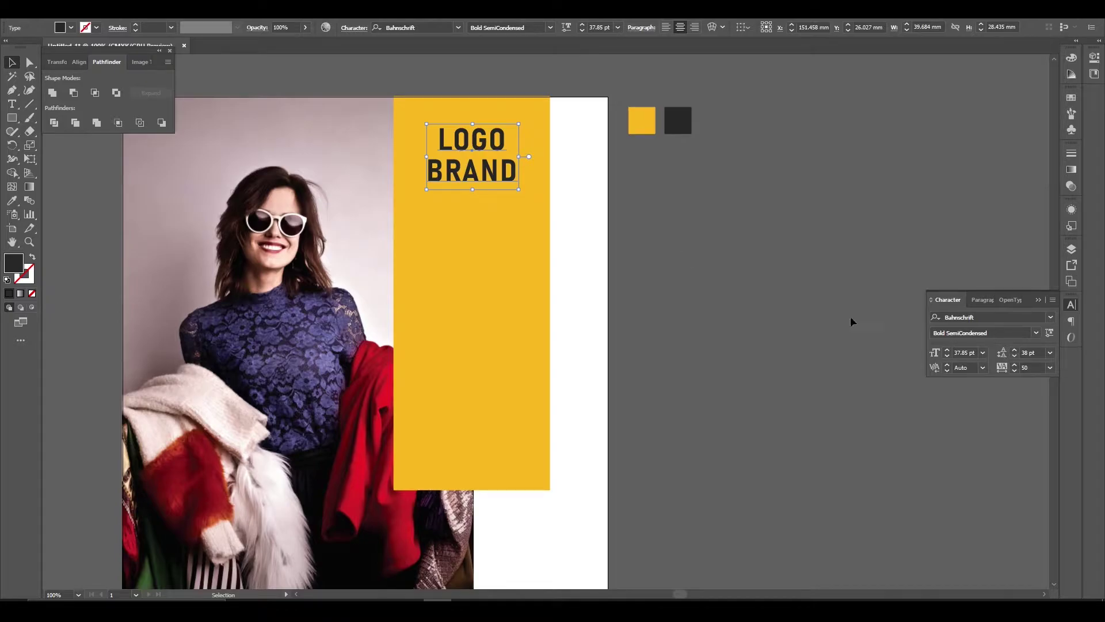
Step: Add a small 'TAGLINE HERE' line and place it under BRAND on the yellow bar
key("t")
left_click(649, 211)
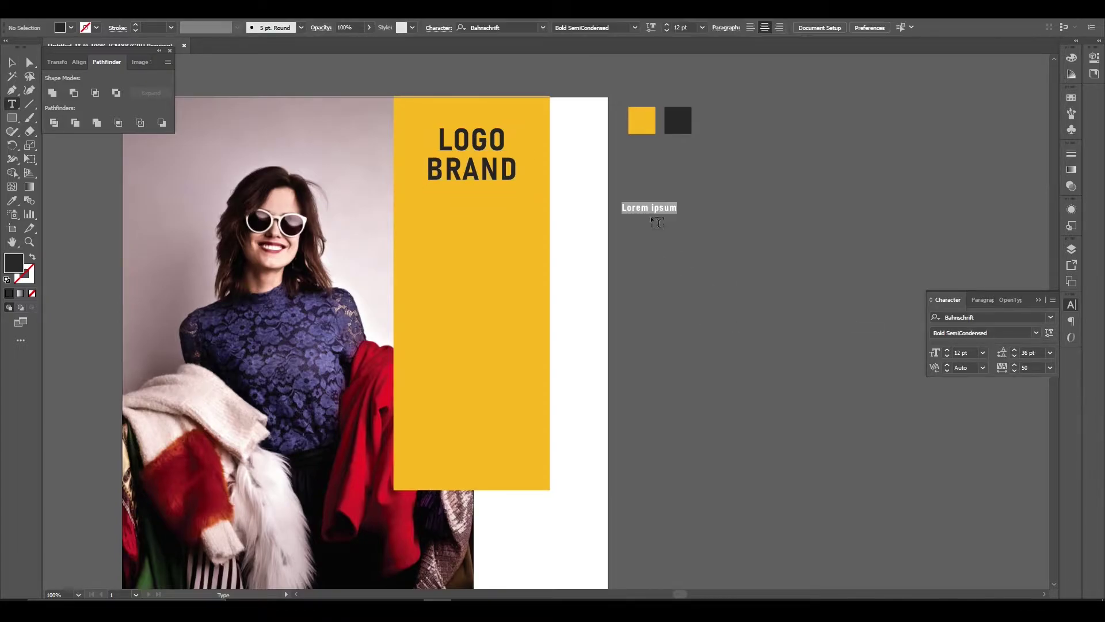
type("TAGLINE")
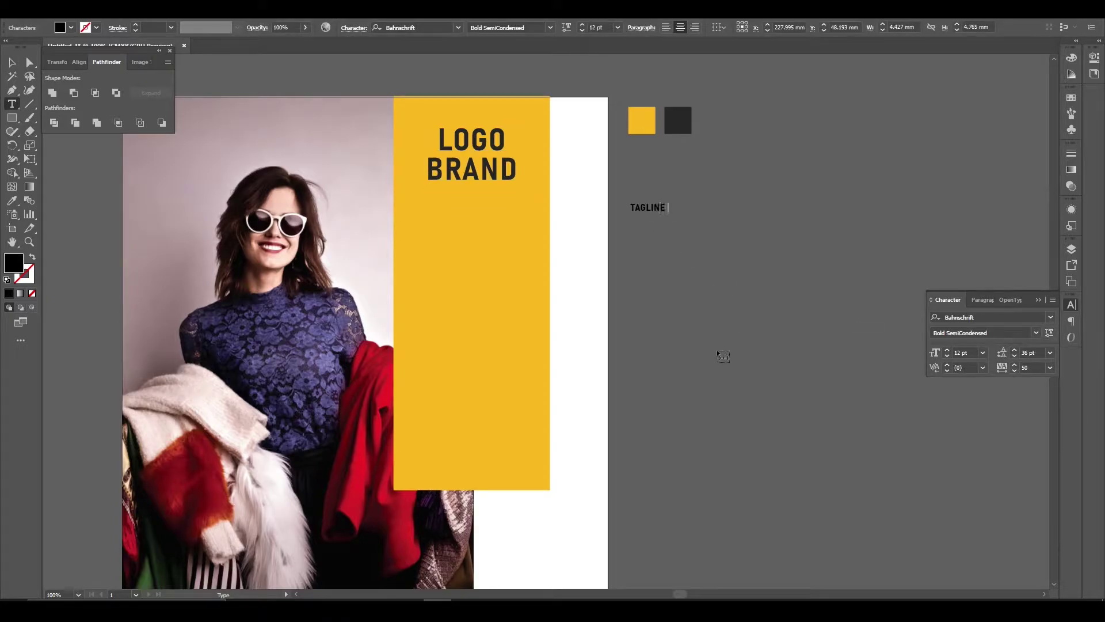
key("Escape")
left_click_drag(673, 214, 495, 197)
left_click(708, 251)
scroll(708, 253, "up", 1)
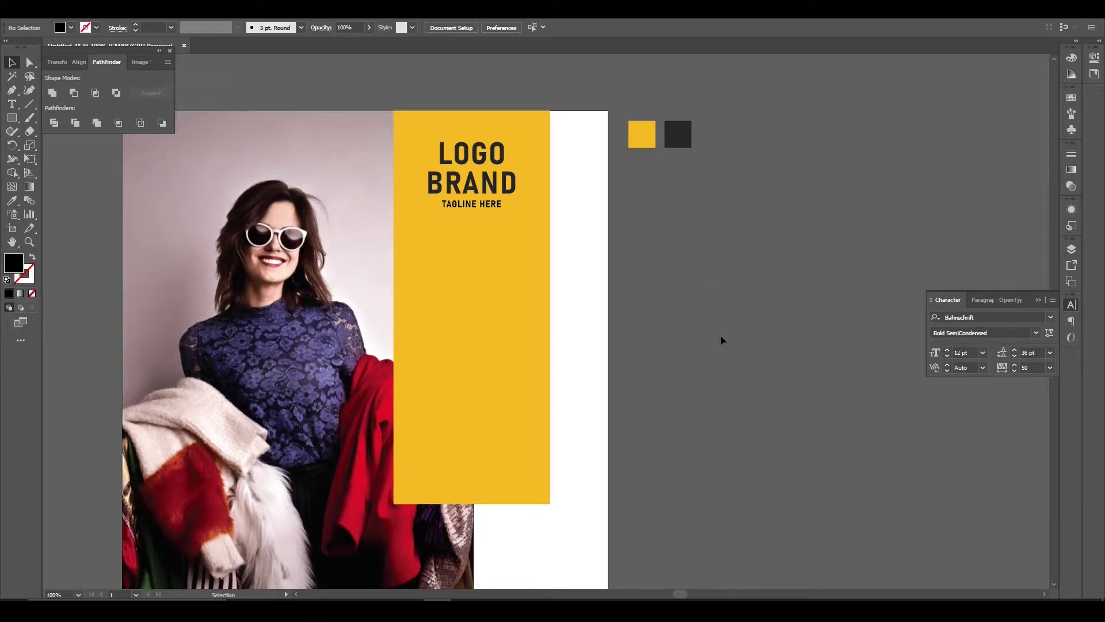
Step: Start a new 'SUMMER' text object beside the artboard
key("t")
left_click(668, 287)
type("SUMMER")
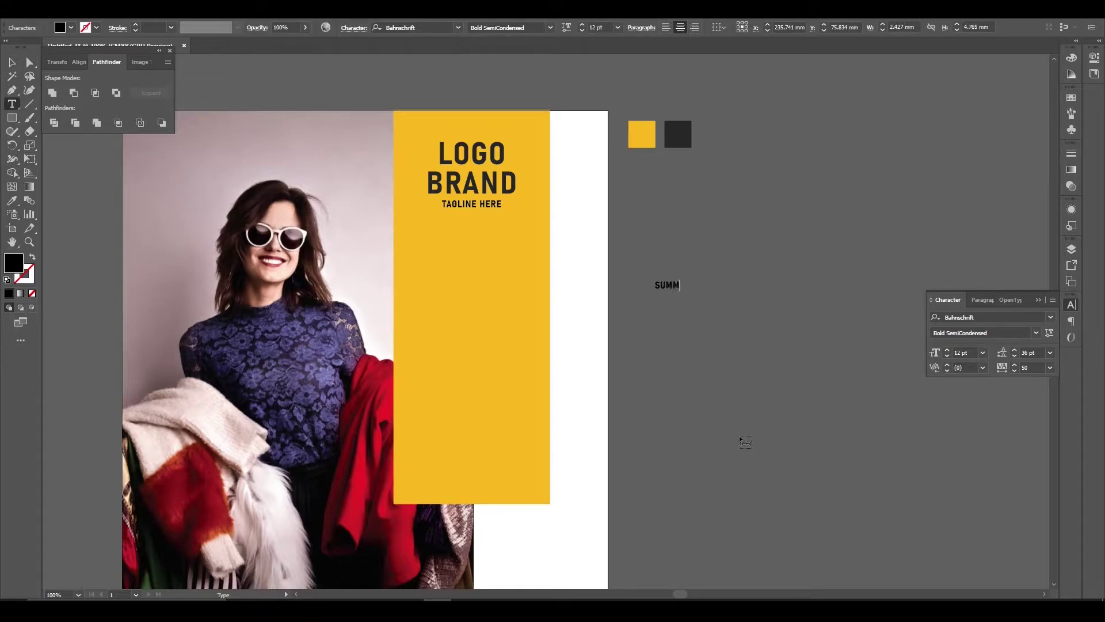
Step: Enlarge the SUMMER text and set it in Russo One
left_click(10, 65)
left_click_drag(684, 291, 823, 332)
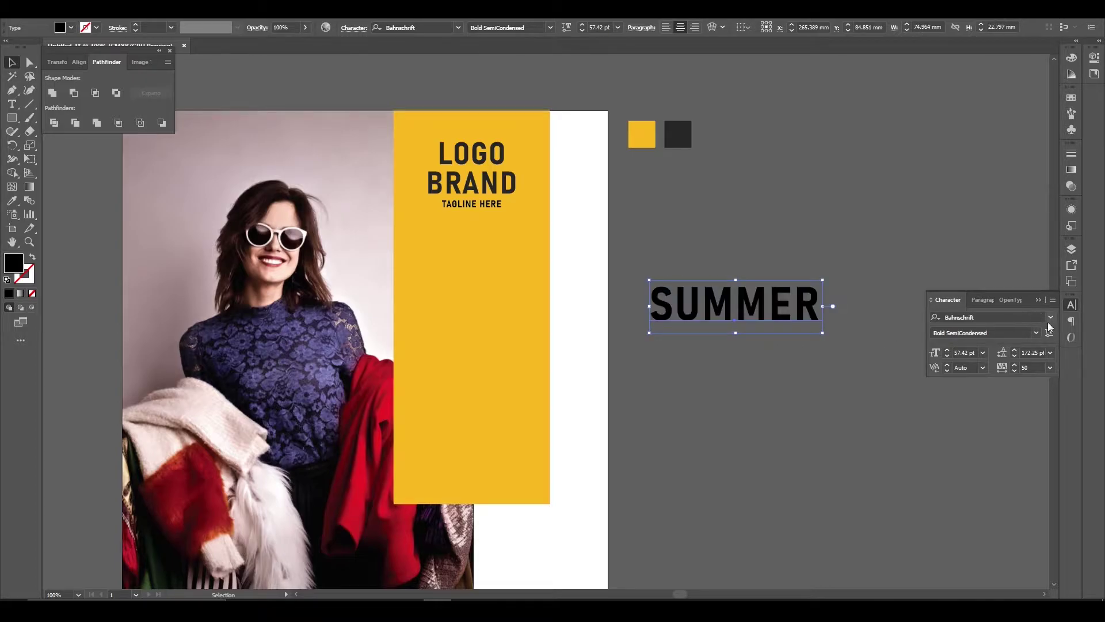
left_click(981, 318)
type("ru")
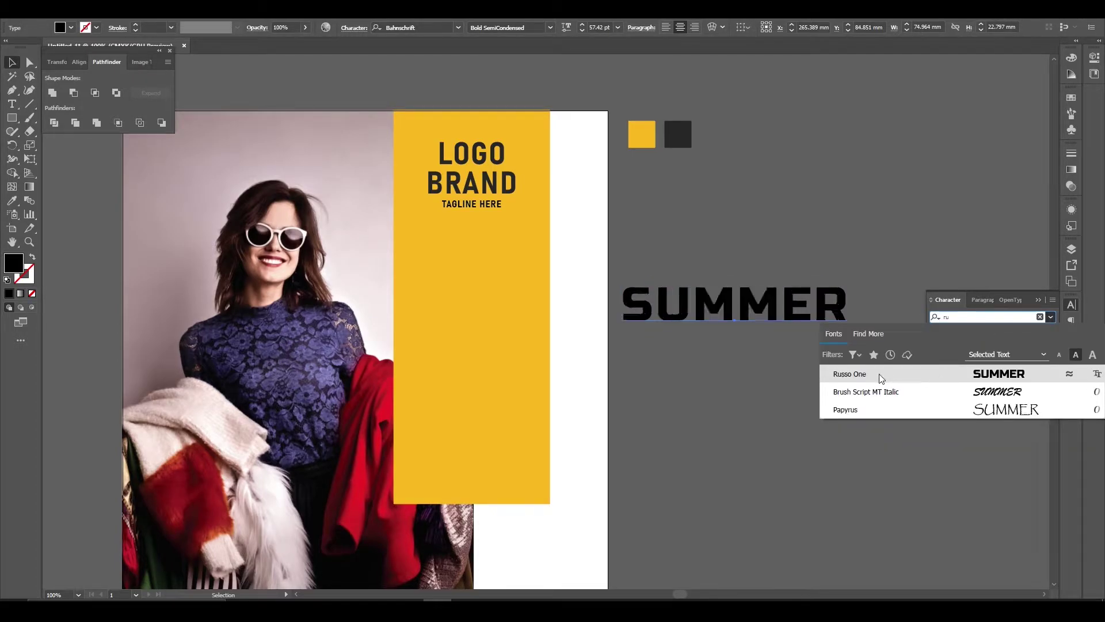
left_click(888, 374)
left_click(844, 389)
Step: Duplicate SUMMER below, retype the copy as 'SALE' and scale it to span beneath SUMMER
left_click_drag(817, 314, 817, 368)
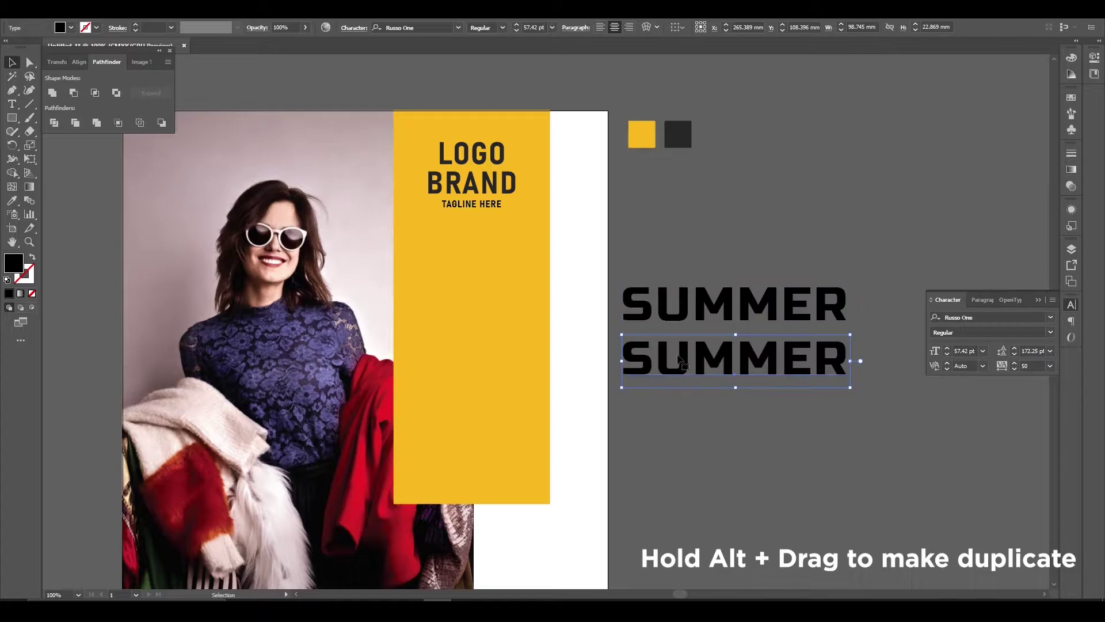
double_click(817, 363)
left_click_drag(656, 358, 858, 364)
type("ALE")
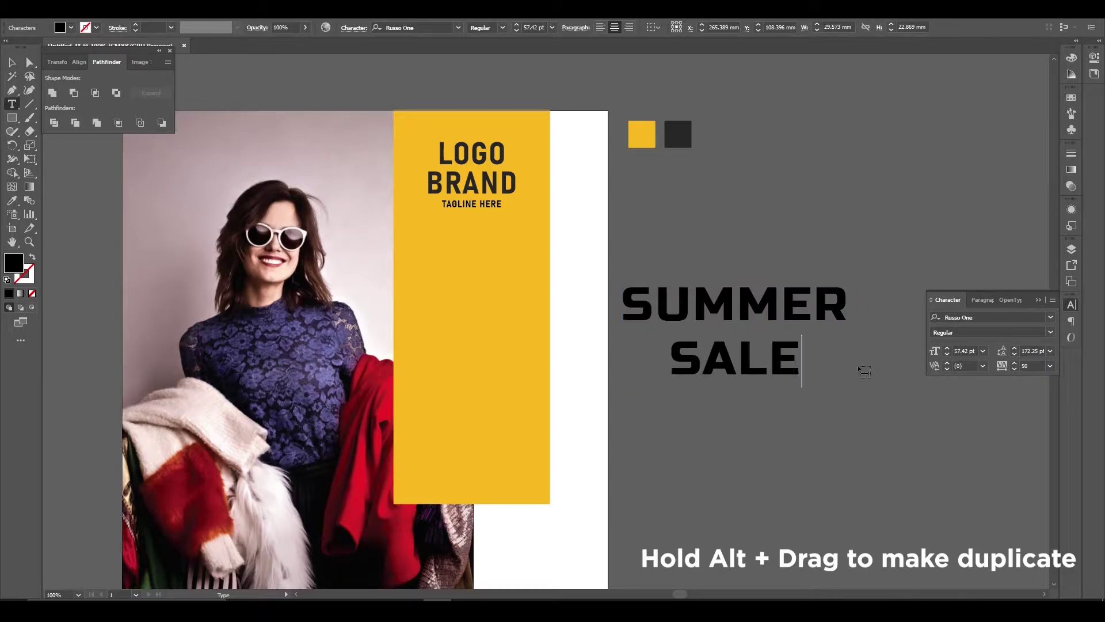
key("Escape")
left_click_drag(801, 385, 848, 405)
left_click_drag(666, 411, 619, 418)
Step: Swap SUMMER's fill and stroke so it becomes outline-only lettering
scroll(751, 453, "up", 1)
scroll(698, 370, "up", 1)
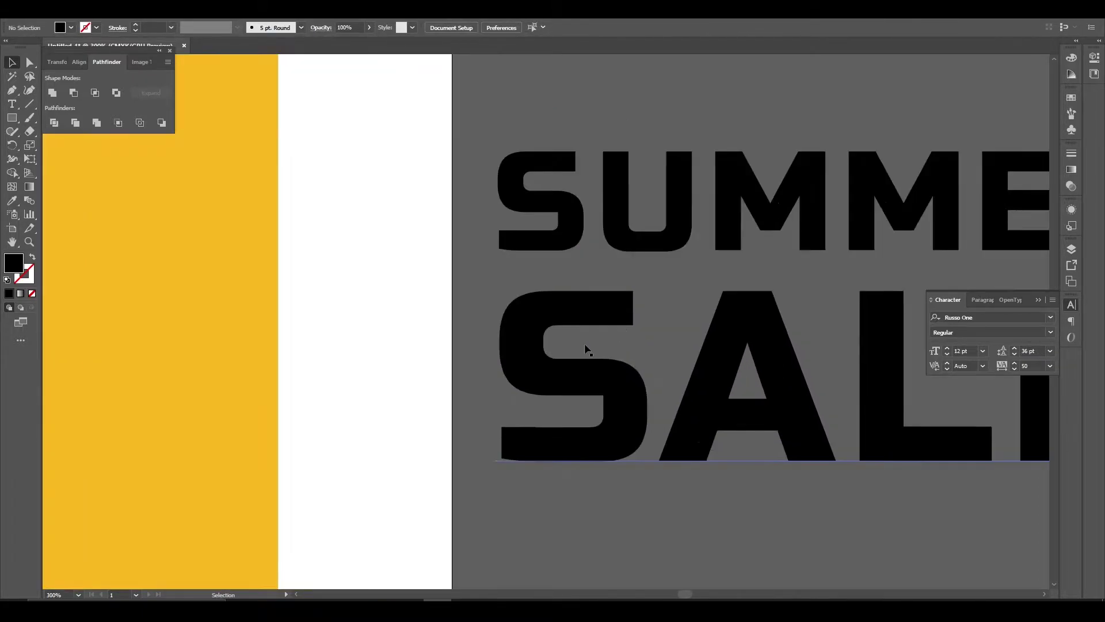
scroll(587, 348, "down", 1)
left_click(711, 363)
scroll(710, 363, "down", 1)
key("shift+x")
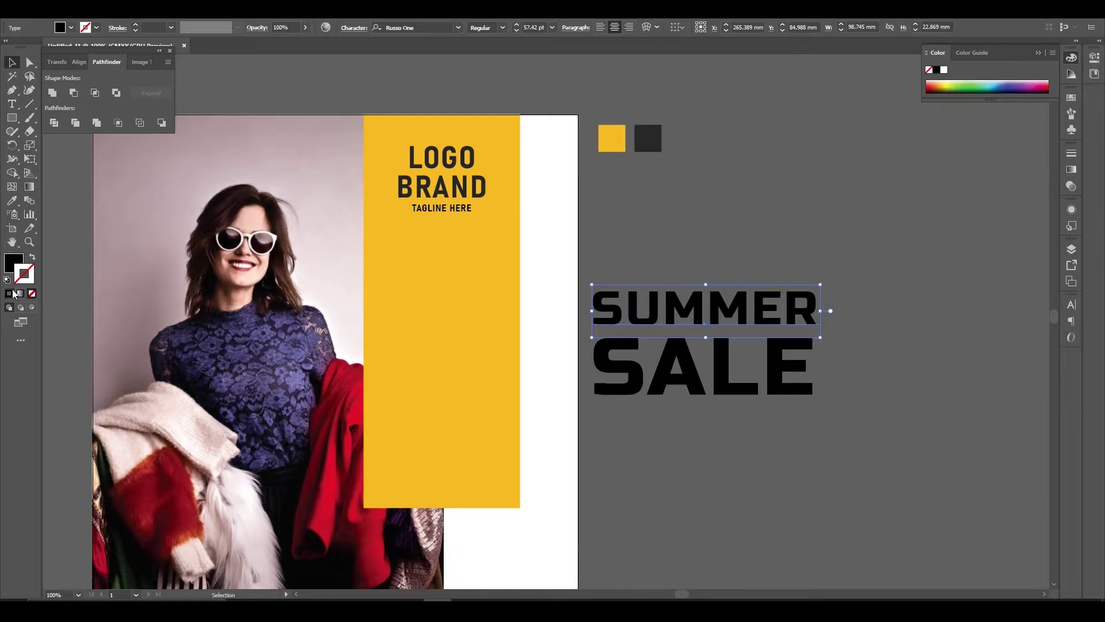
left_click(1071, 58)
Step: Fill SALE white by sampling the colour from the artboard
left_click(754, 251)
left_click(757, 392)
key("i")
left_click(563, 299)
key("v")
left_click(896, 393)
Step: Select the SUMMER and SALE lines together
scroll(835, 368, "up", 3)
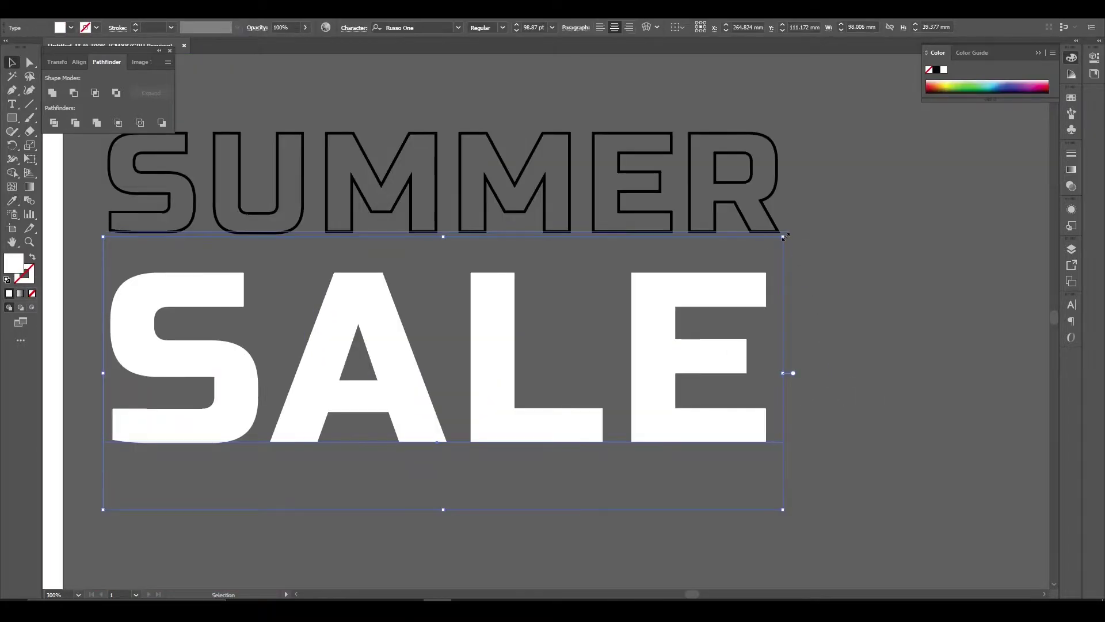
scroll(844, 336, "down", 1)
scroll(360, 328, "up", 1)
scroll(359, 328, "down", 1)
left_click_drag(359, 328, 505, 518)
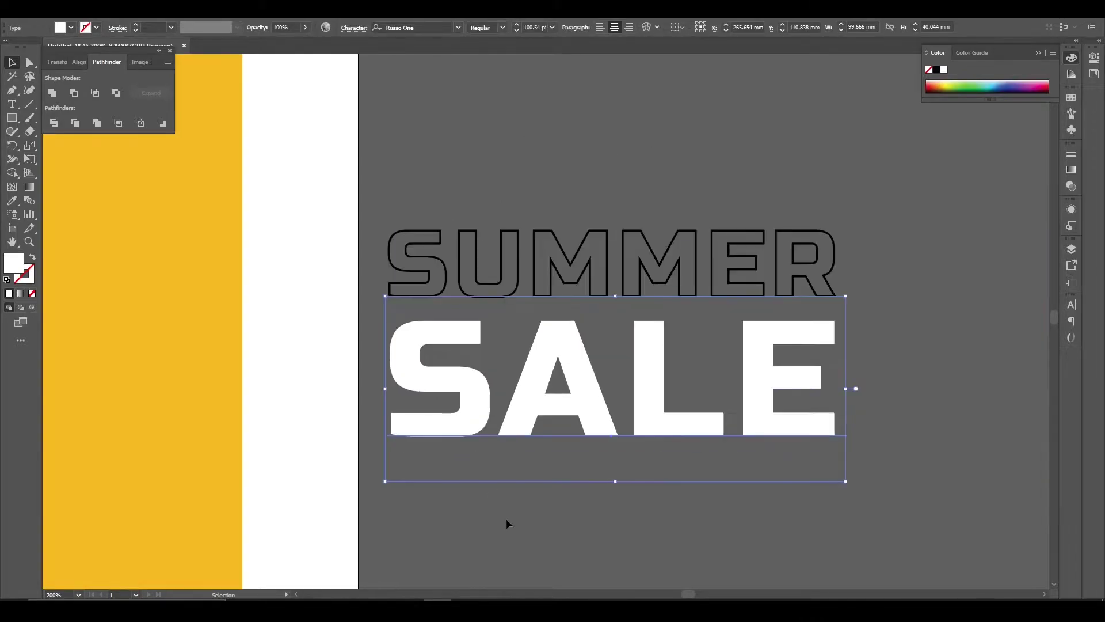
scroll(505, 518, "down", 1)
scroll(736, 419, "down", 1)
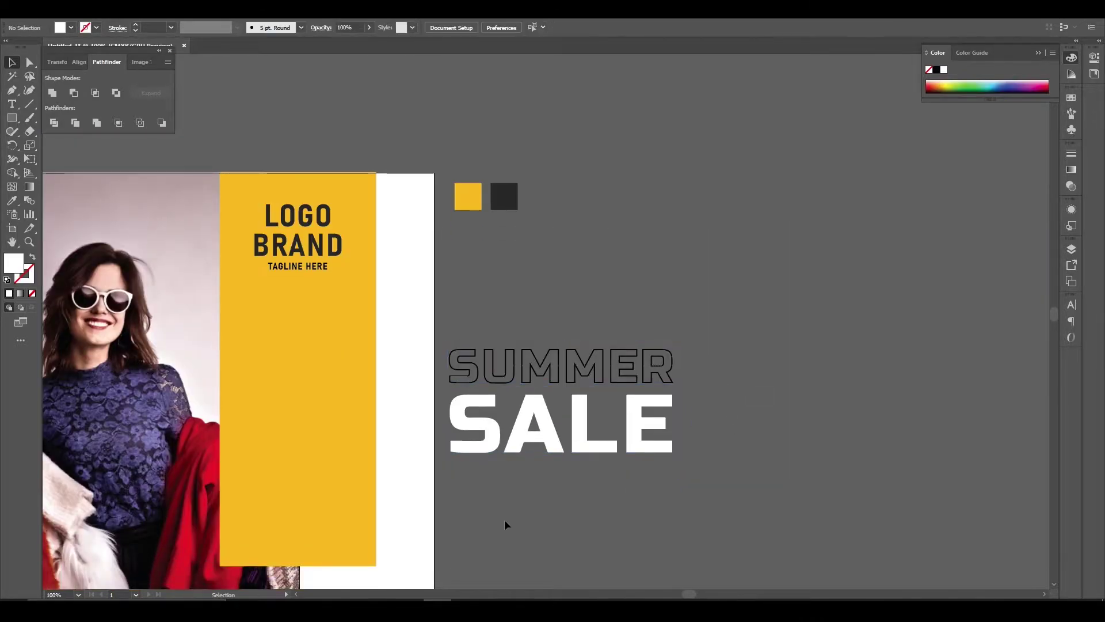
Step: Widen the SUMMER SALE letter spacing to tracking 75
left_click(1072, 305)
left_click(1051, 365)
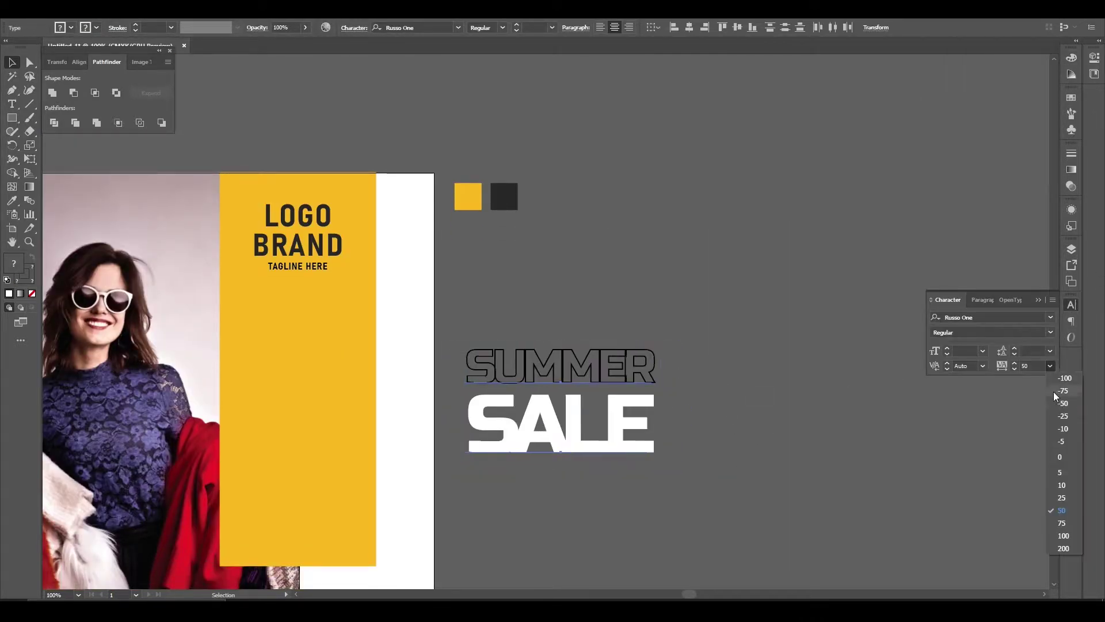
left_click(1062, 523)
left_click(780, 352)
Step: Rotate SUMMER SALE 270° to run vertically and move it onto the yellow panel
scroll(781, 353, "down", 1)
left_click(668, 392)
left_click_drag(690, 437, 424, 483)
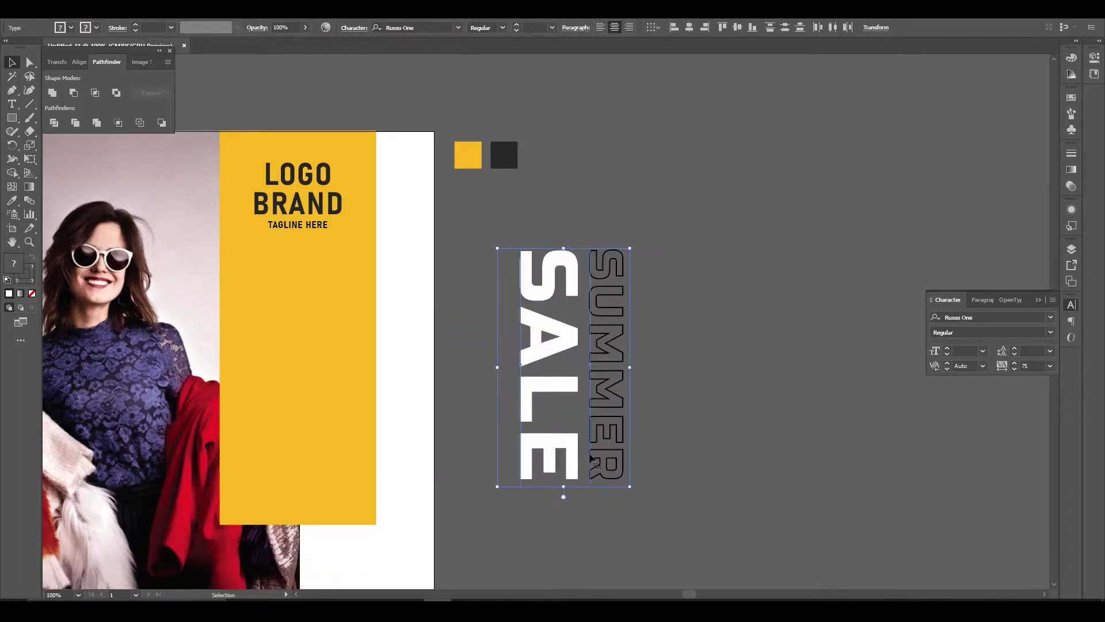
left_click_drag(608, 466, 352, 495)
Step: Reset the vertical SUMMER SALE tracking to 0 and check it against LOGO BRAND
key("ctrl+alt+q")
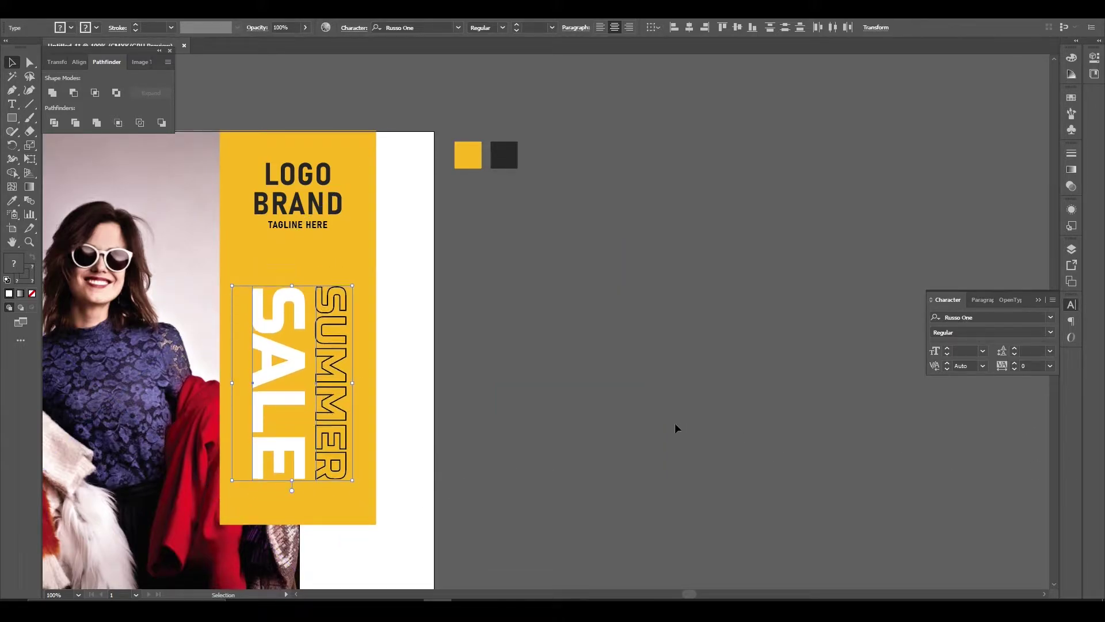
left_click(675, 429)
left_click(331, 300)
left_click(301, 208, "shift")
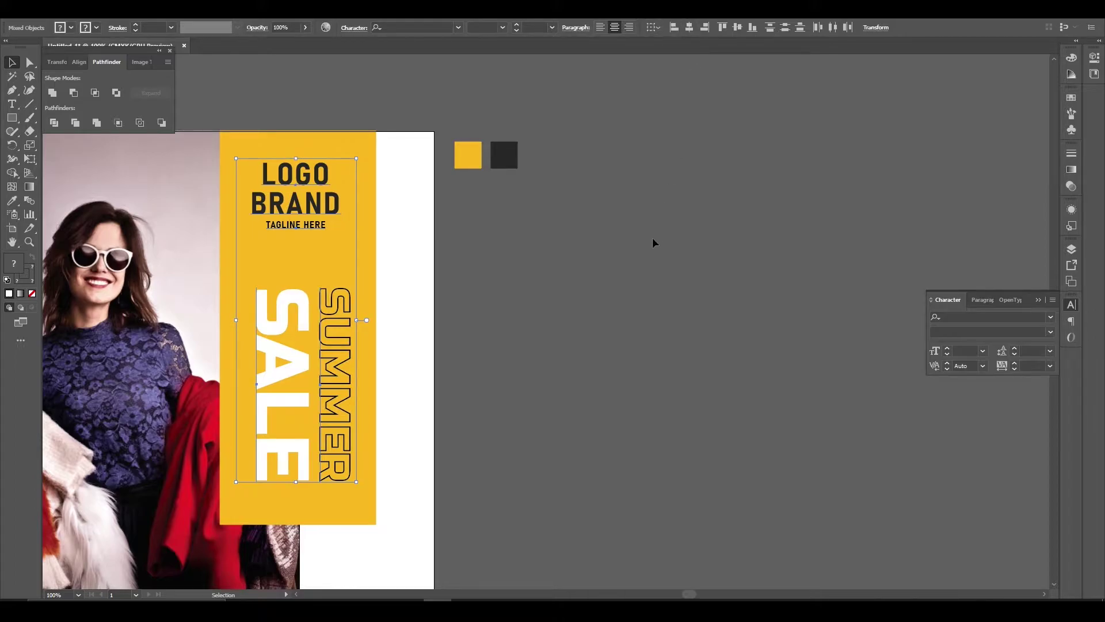
left_click(638, 337)
Step: Zoom in on the yellow panel and draw a thin horizontal line below TAGLINE HERE
key("ctrl+plus")
left_click(418, 317)
left_click(409, 156, "shift")
left_click(703, 328)
left_click(480, 345)
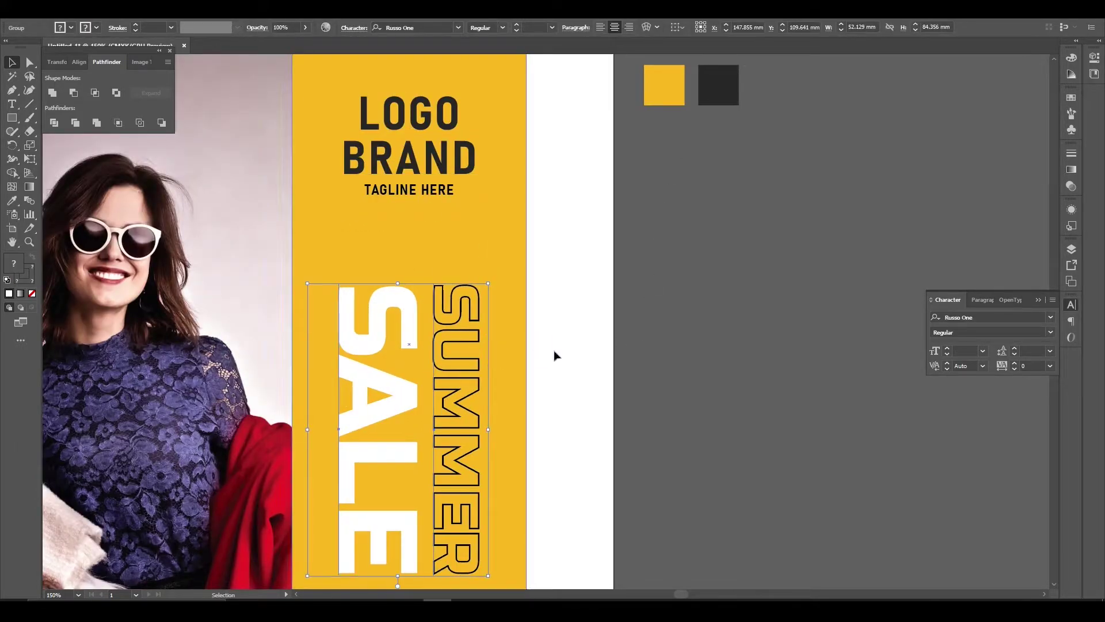
left_click(533, 356)
scroll(671, 350, "up", 1)
key("ctrl+z")
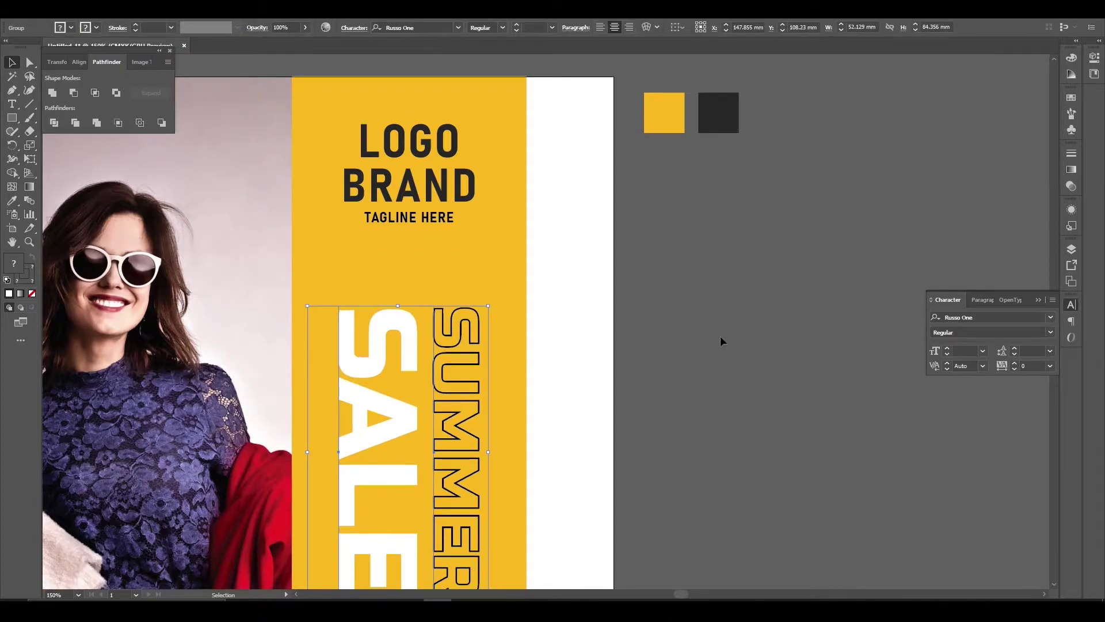
left_click(642, 338)
left_click_drag(322, 270, 494, 270)
Step: Raise the white divider line slightly
key("v")
left_click(644, 316)
scroll(627, 314, "down", 2)
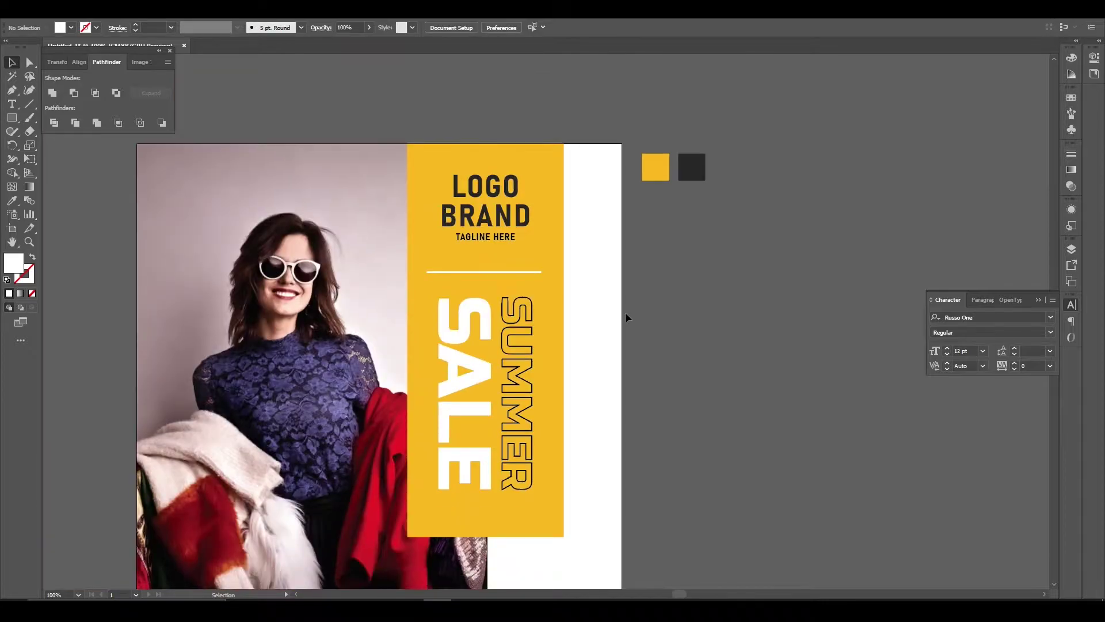
scroll(519, 235, "up", 4)
left_click_drag(508, 218, 509, 209)
left_click(715, 271)
scroll(673, 311, "down", 2)
scroll(673, 311, "down", 2)
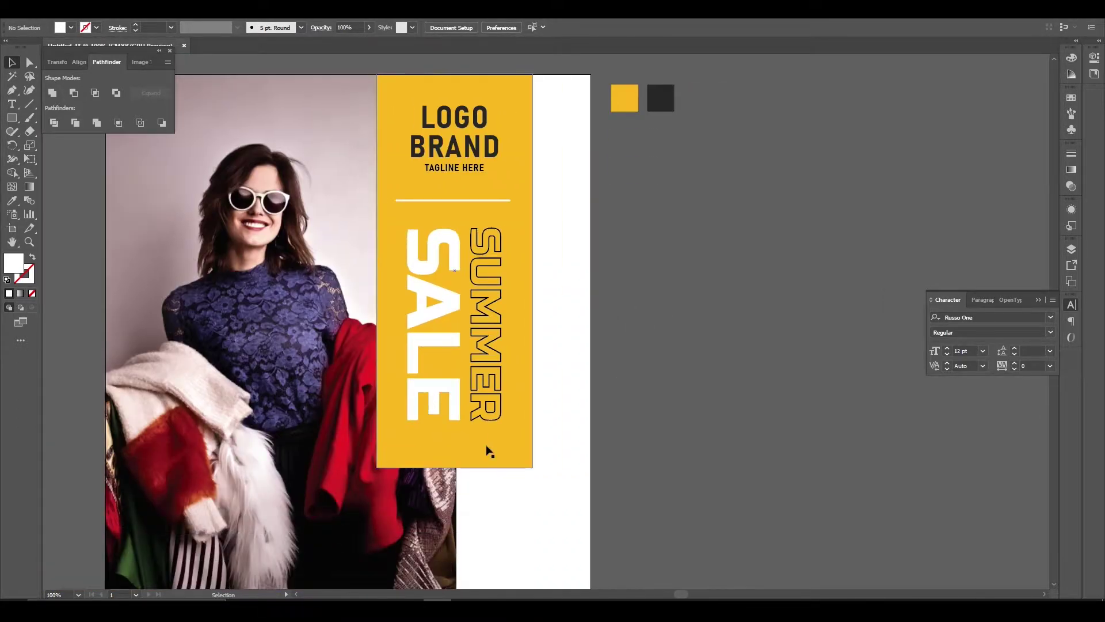
Step: Round the yellow panel's bottom corners to a radius of about 4.15 mm
key("a")
left_click(377, 467)
left_click(531, 467, "shift")
left_click_drag(524, 459, 522, 455)
left_click(593, 453)
key("v")
Step: Nudge the yellow panel and its text slightly to the right
scroll(616, 420, "down", 3)
scroll(637, 387, "up", 2)
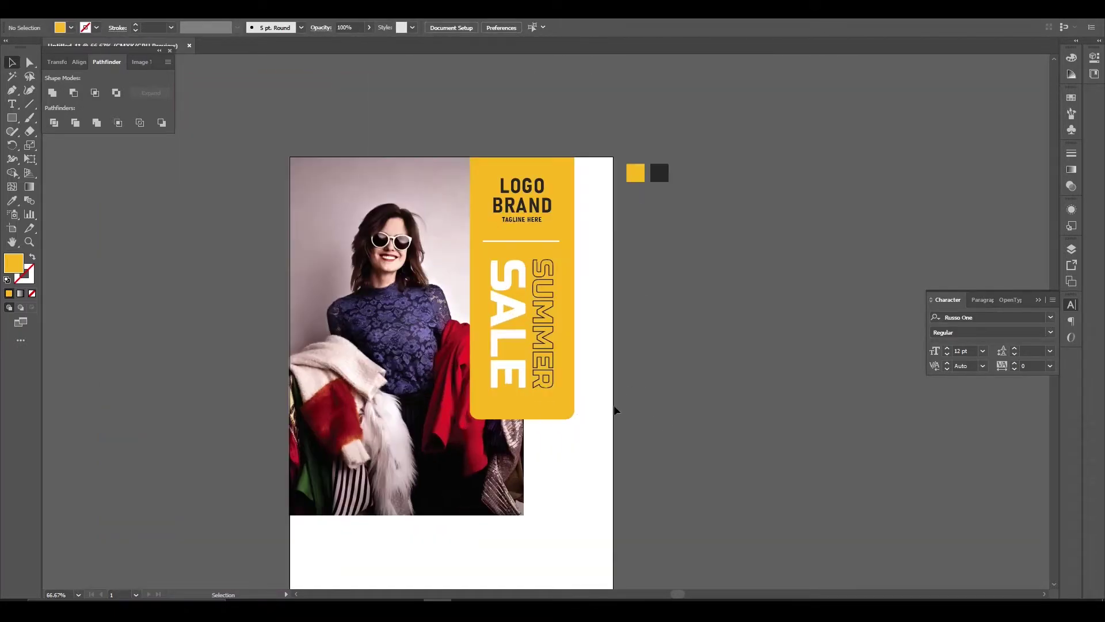
left_click(507, 506)
left_click(456, 554)
left_click(567, 288)
key("Right")
key("Right")
key("Right")
key("Right")
left_click(575, 454)
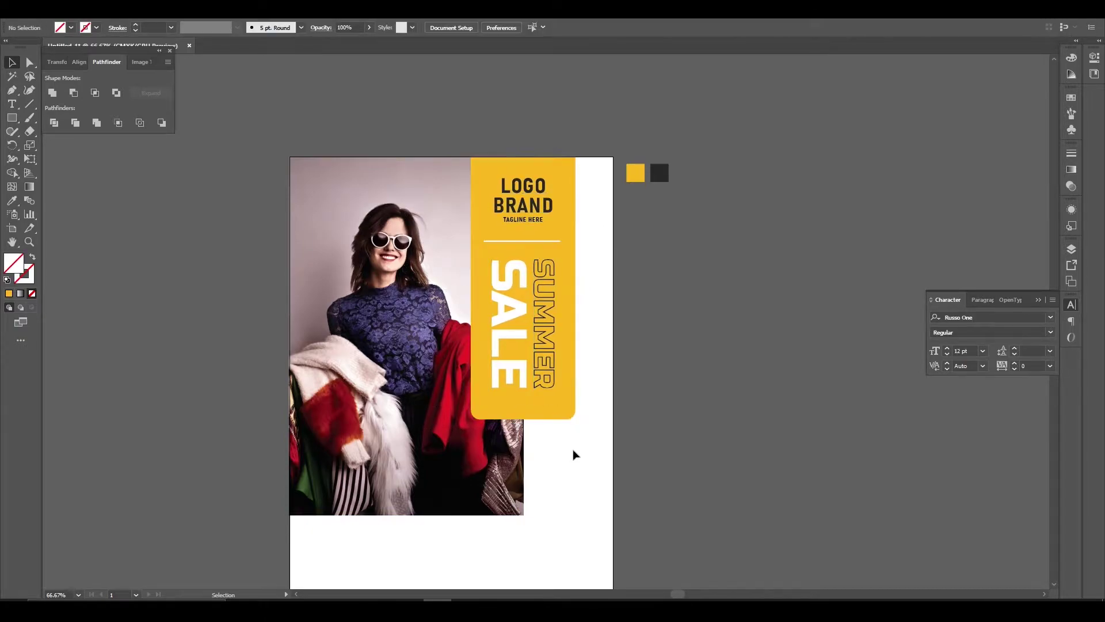
scroll(605, 447, "right", 4)
Step: Add the text line 'NEW FASHION STYLE TREND' beside the poster and enlarge it
key("t")
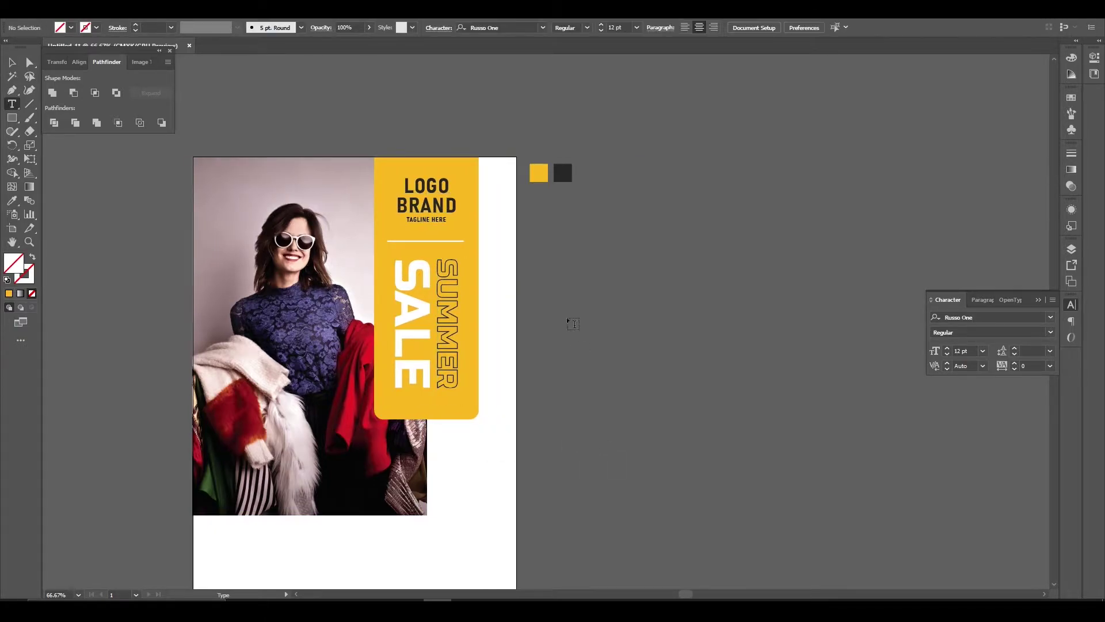
left_click(567, 318)
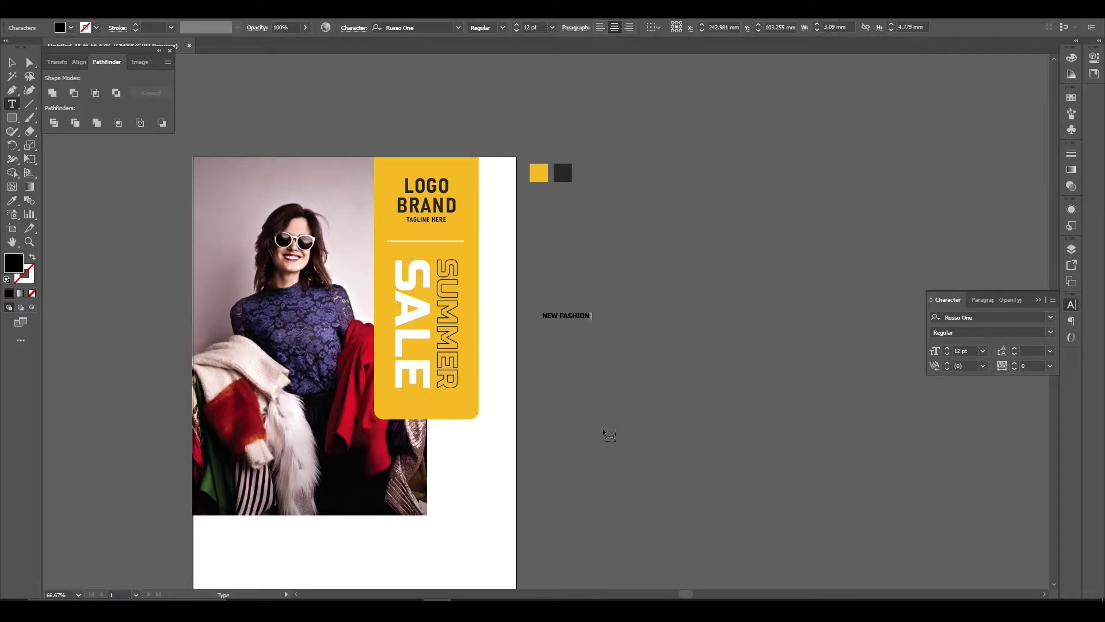
type("NEW FASHION STYLE TREND")
key("Escape")
left_click_drag(621, 325, 802, 377)
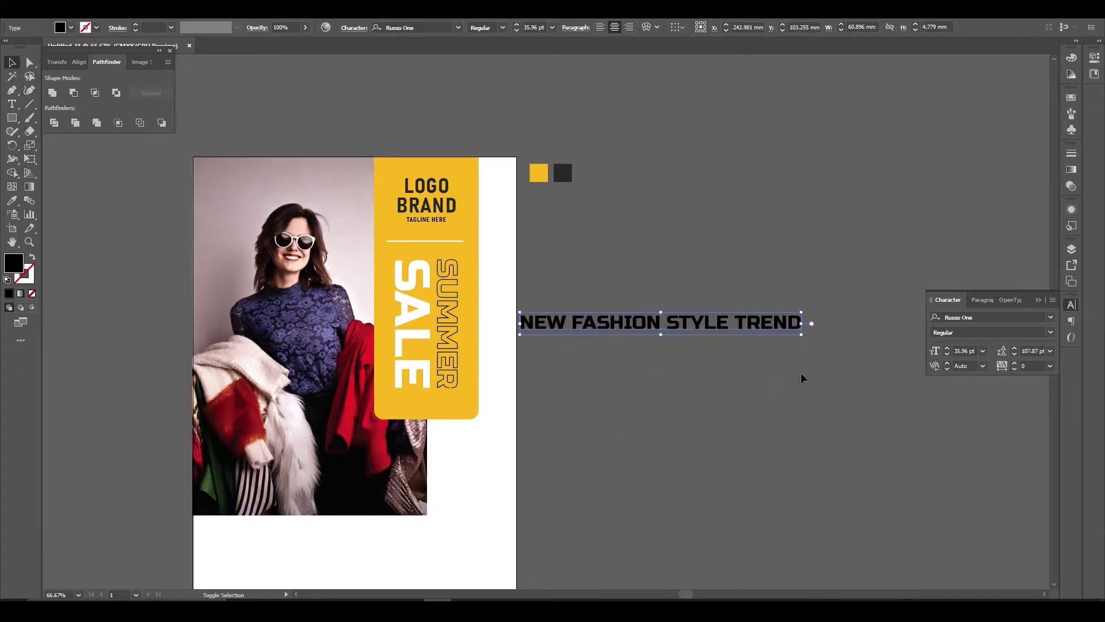
left_click(597, 375)
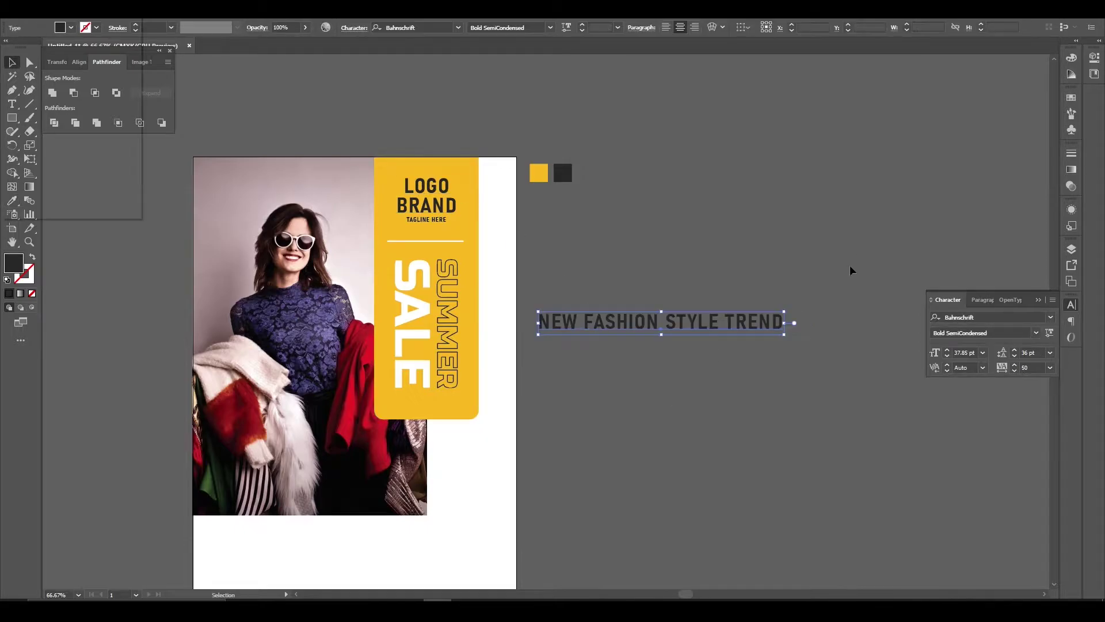
Step: Set the text to 24 pt with tracking 200
left_click(1050, 367)
left_click(1065, 442)
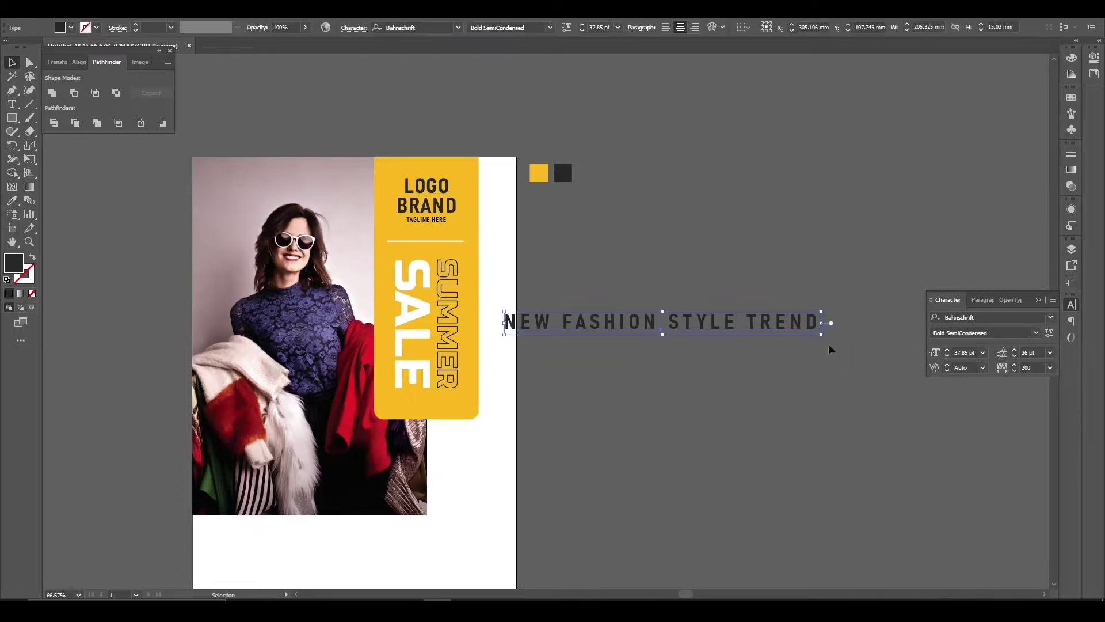
left_click(983, 357)
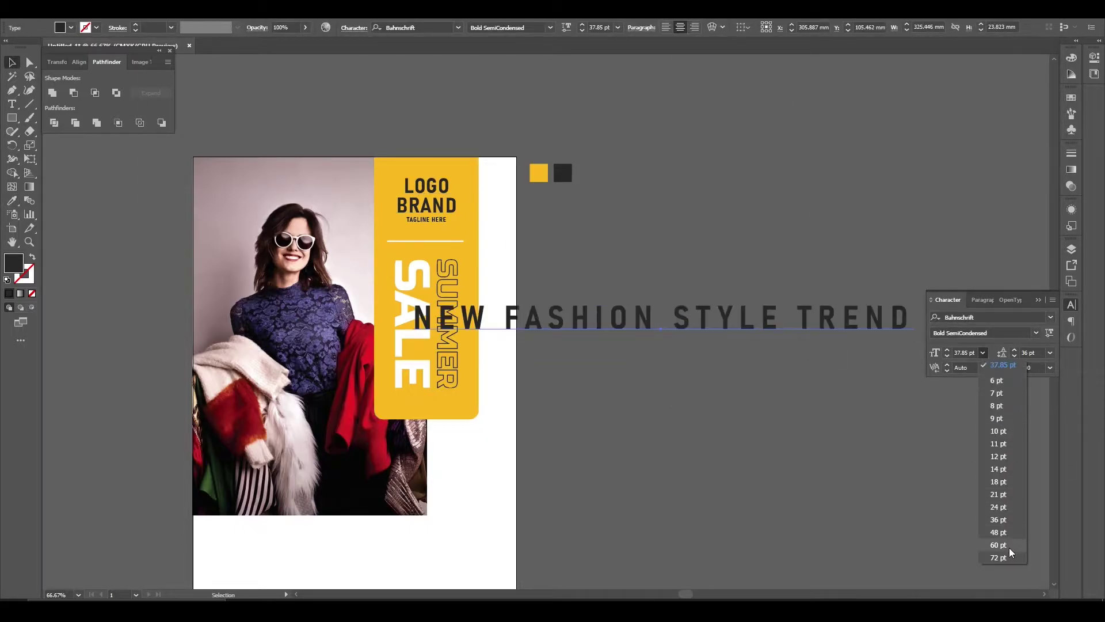
left_click(997, 505)
Step: Rotate the line vertical along the right edge, set tracking to 300, and nudge it down
left_click_drag(764, 332, 500, 327)
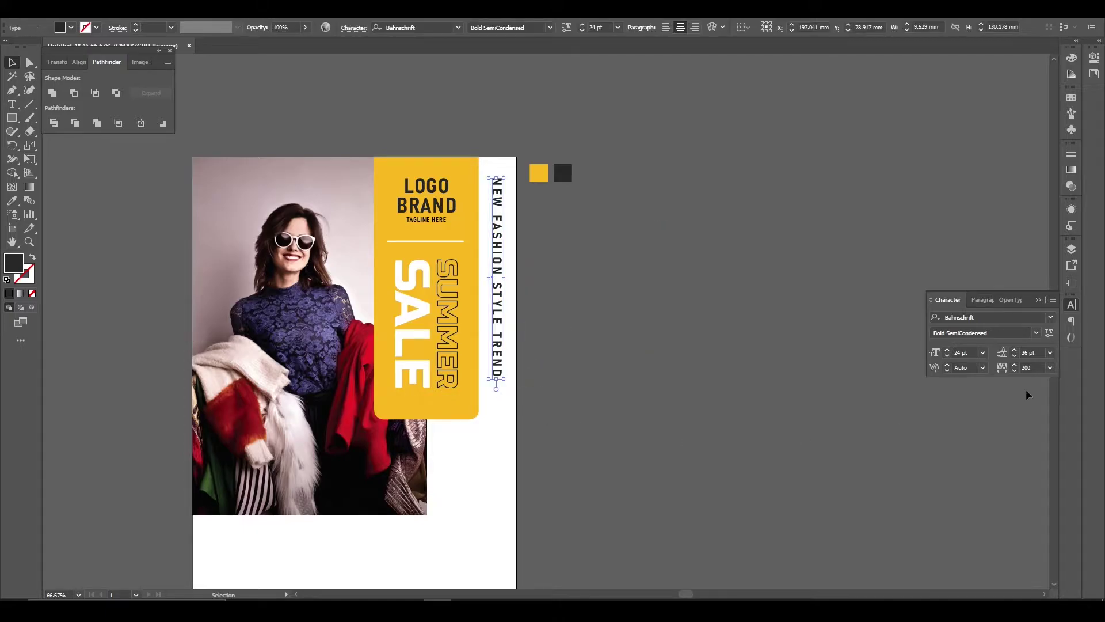
type("300")
key("Return")
key("Down")
key("Down")
key("Down")
key("Down")
key("Down")
key("Down")
key("Down")
key("Down")
key("Down")
key("Down")
key("Down")
key("Down")
key("Down")
key("Down")
key("Down")
key("Down")
key("Down")
key("Down")
left_click(570, 360)
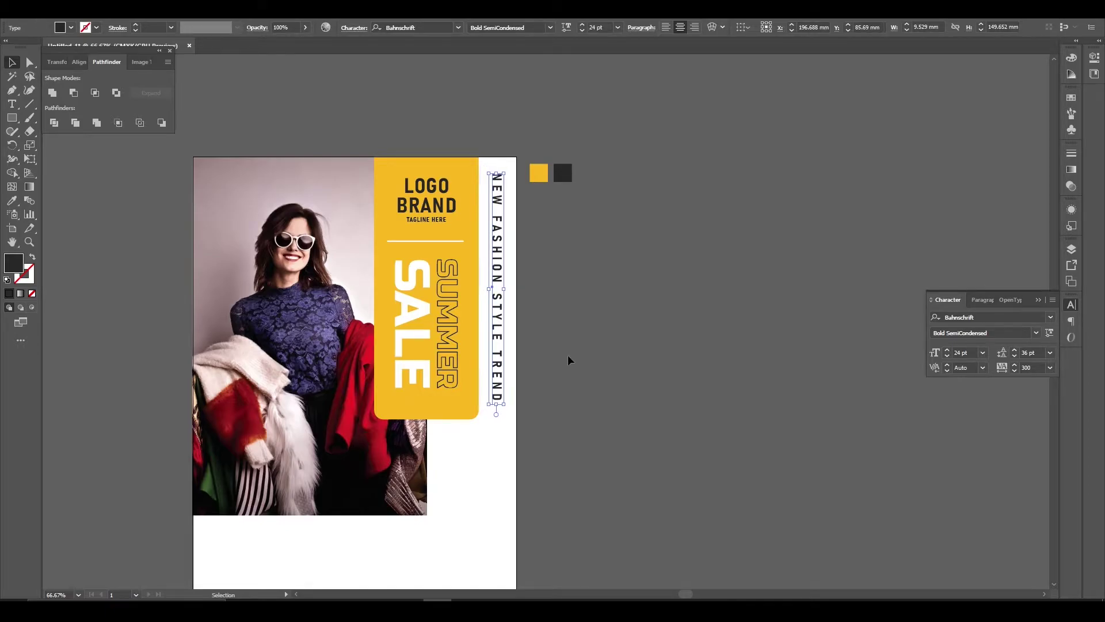
scroll(618, 367, "down", 3)
scroll(581, 378, "up", 4)
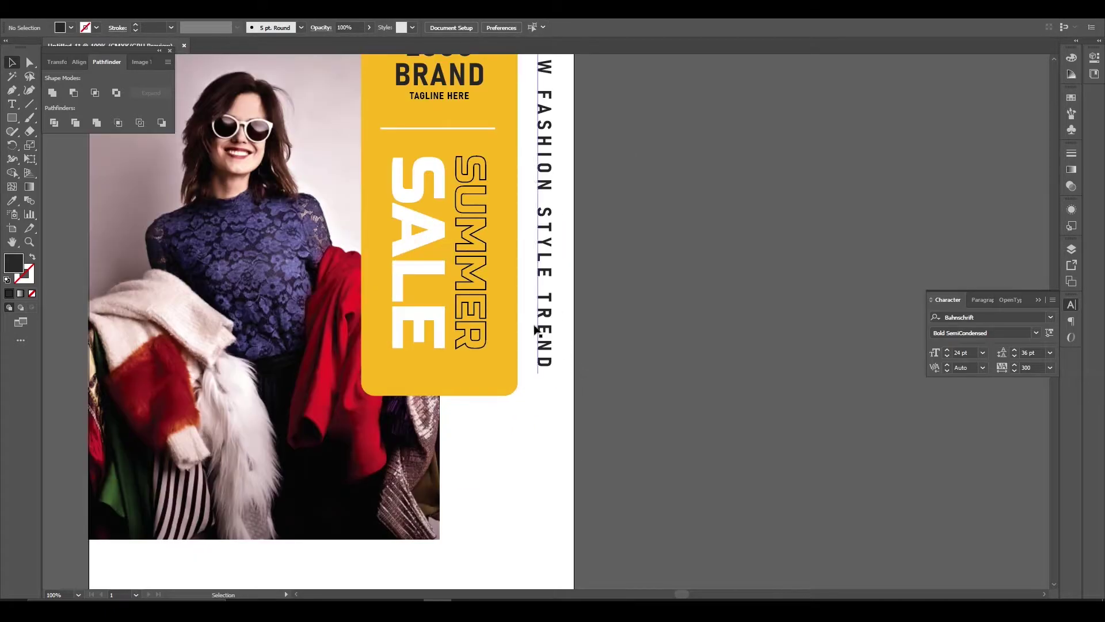
Step: Draw two dark rectangles along the poster's bottom, one under the photo and one at the right
scroll(610, 344, "down", 1)
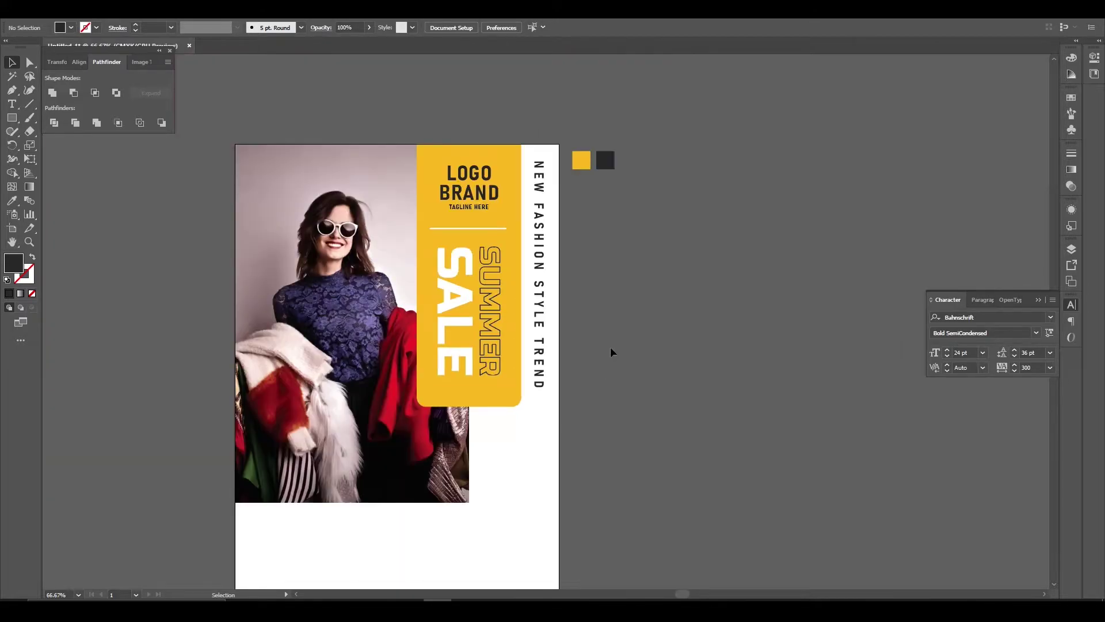
scroll(624, 377, "down", 1)
scroll(563, 447, "left", 1)
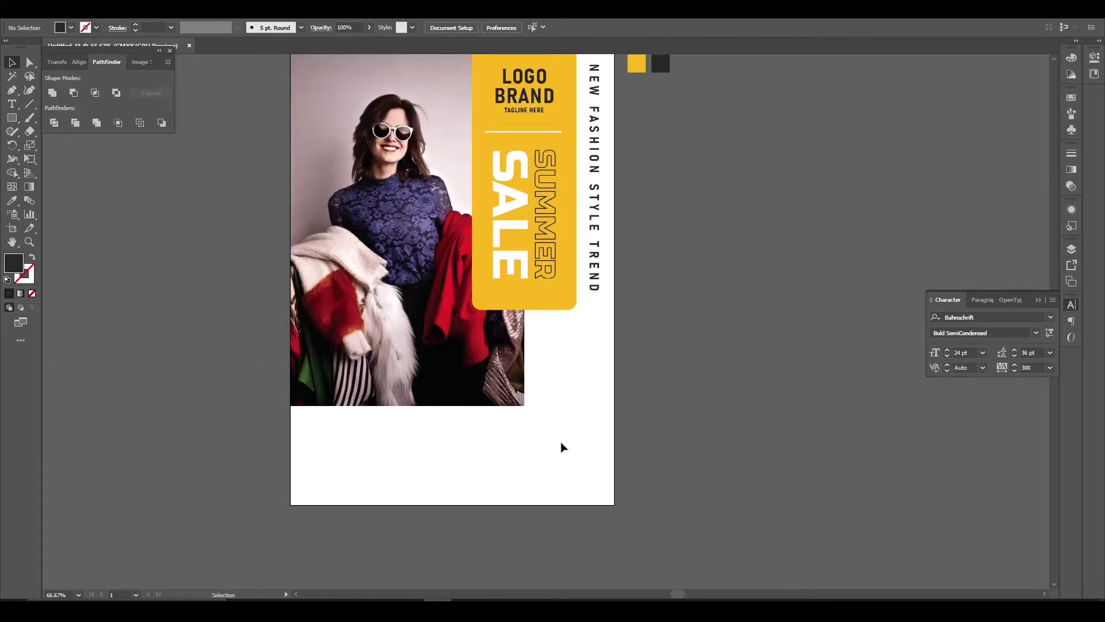
key("m")
left_click_drag(291, 406, 449, 505)
left_click_drag(612, 445, 448, 504)
Step: Pull in the left rectangle's right edge, lower the right one's top, and fit the poster in view
key("v")
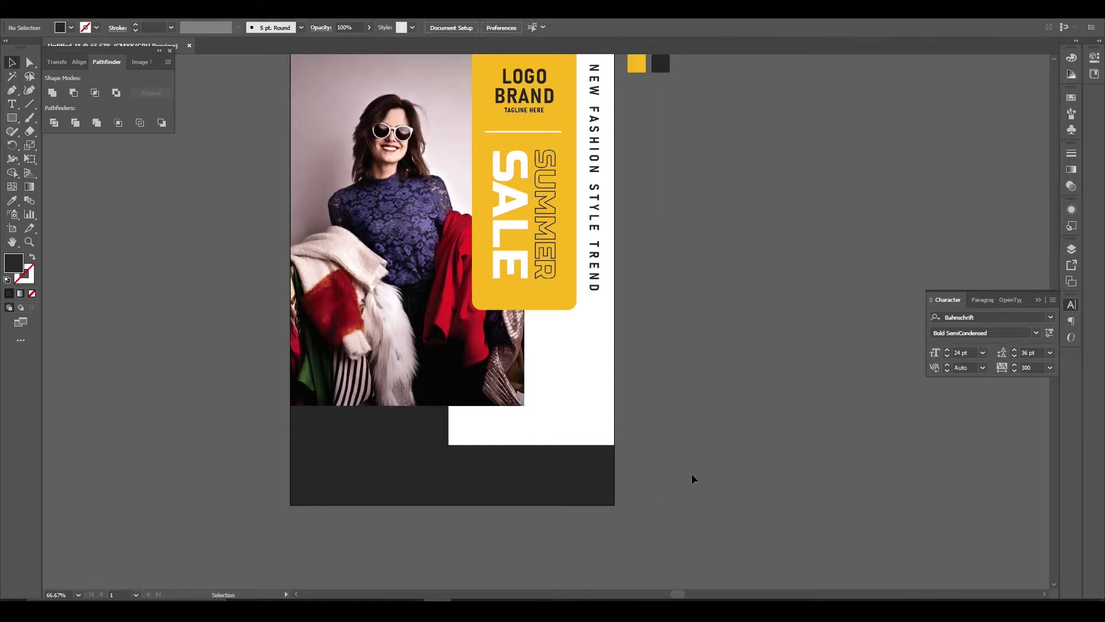
scroll(609, 474, "up", 1)
left_click_drag(369, 445, 352, 477)
left_click(385, 473)
left_click_drag(486, 430, 485, 434)
left_click(740, 415)
key("ctrl+0")
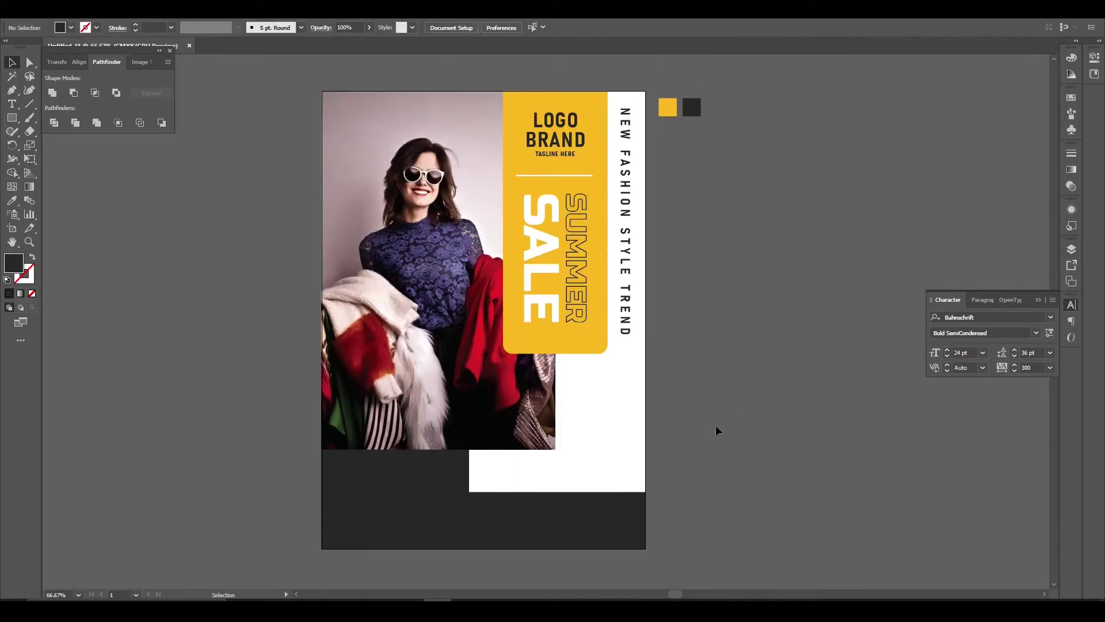
scroll(681, 445, "right", 2)
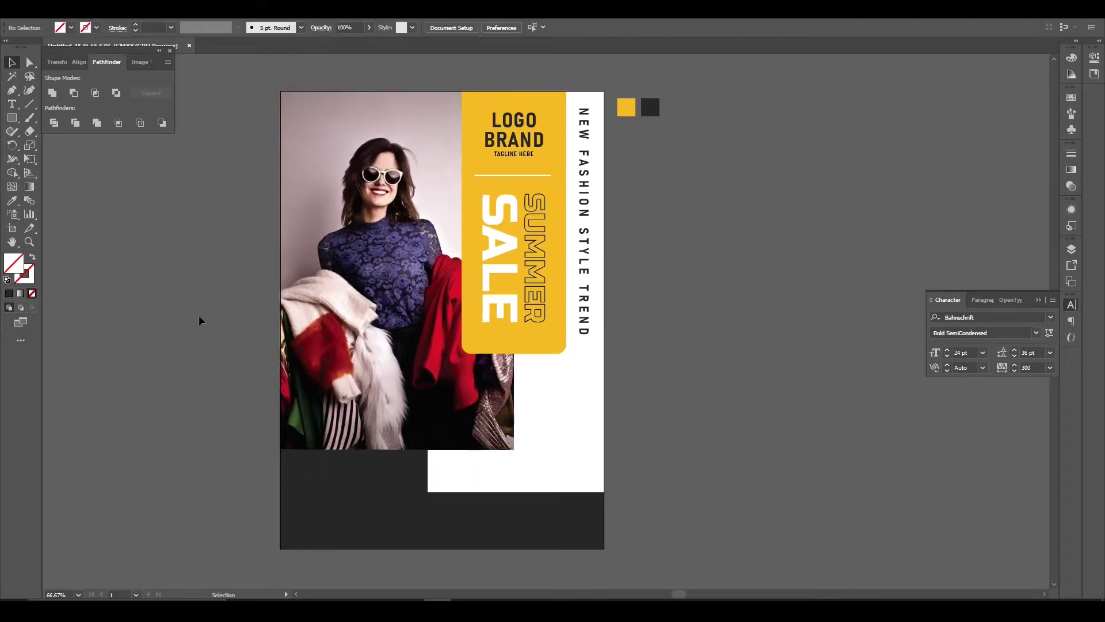
Step: Shrink the photo slightly and raise the bottom-left block's top to meet it
left_click(338, 356)
left_click_drag(518, 451, 510, 443)
left_click(518, 466)
left_click(354, 472)
left_click_drag(354, 450, 354, 443)
left_click(222, 476)
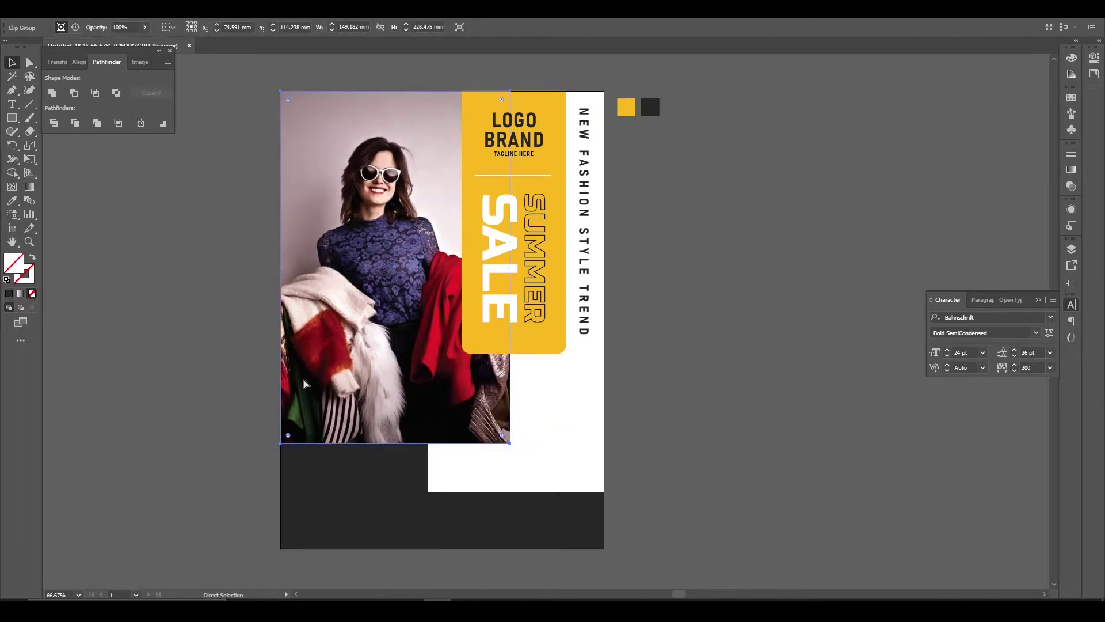
Step: Nudge the yellow panel and the vertical tagline slightly left
left_click(508, 139)
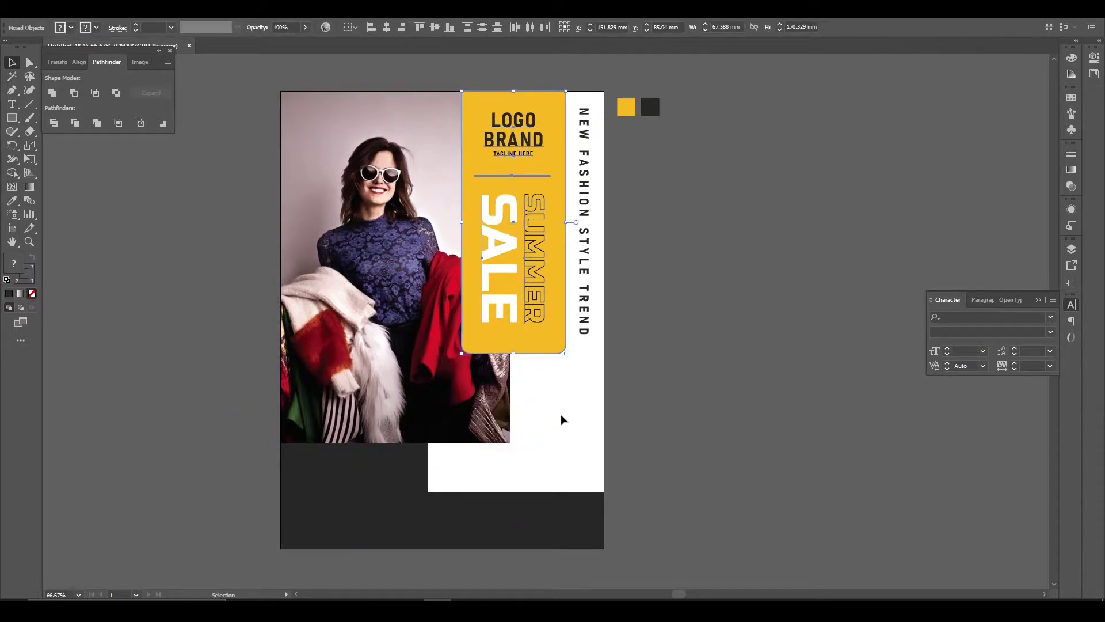
key("Left")
key("Left")
key("Left")
key("Left")
key("Left")
key("Left")
key("Left")
key("Left")
key("Left")
key("Left")
left_click(583, 331)
key("Left")
key("Left")
key("Left")
key("Left")
key("Left")
key("Left")
key("Left")
key("Left")
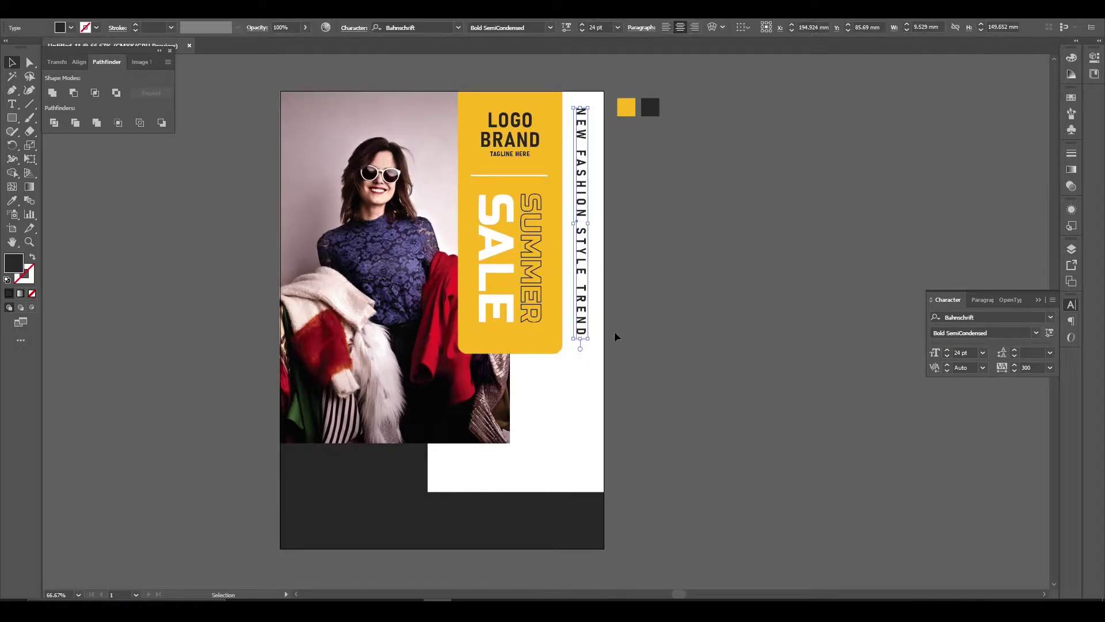
left_click(614, 335)
Step: Fill the bottom-left block with the yellow panel's colour using the eyedropper
scroll(585, 402, "down", 1)
scroll(494, 495, "down", 1)
scroll(454, 530, "down", 1)
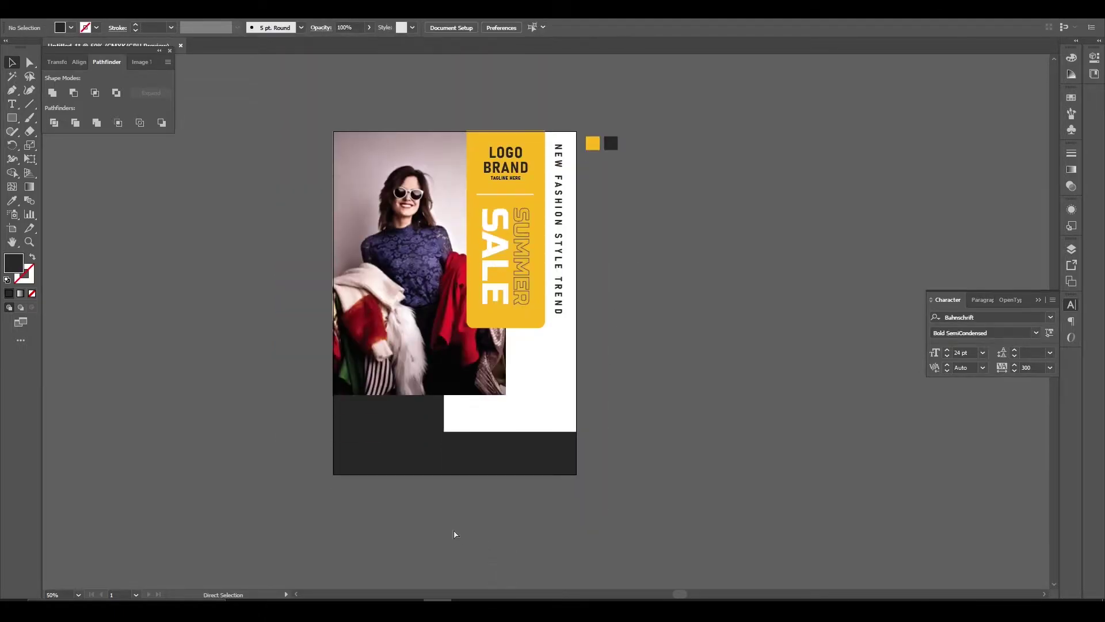
scroll(519, 521, "right", 1)
scroll(460, 478, "up", 1)
left_click(339, 444)
key("i")
left_click(492, 345)
left_click(600, 438)
scroll(607, 416, "up", 1)
scroll(607, 415, "right", 1)
scroll(485, 426, "up", 3)
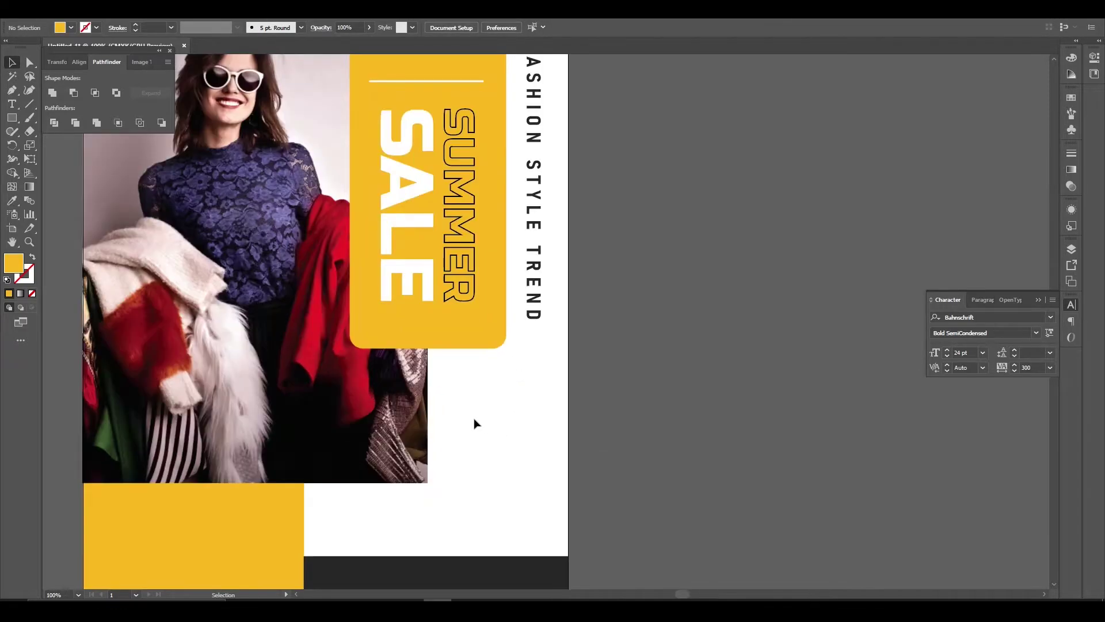
Step: Type the two-line heading 'Who / We Are?' below the yellow panel
key("t")
left_click(429, 310)
type("WHO")
key("BackSpace")
key("BackSpace")
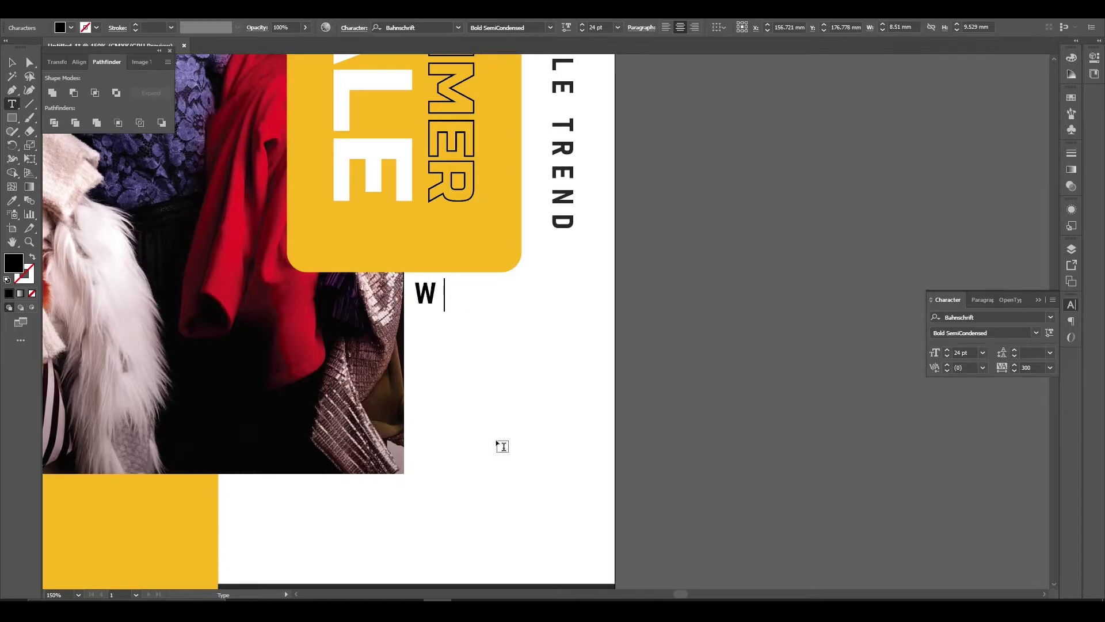
type("ho")
type("WE")
key("BackSpace")
type("e Are")
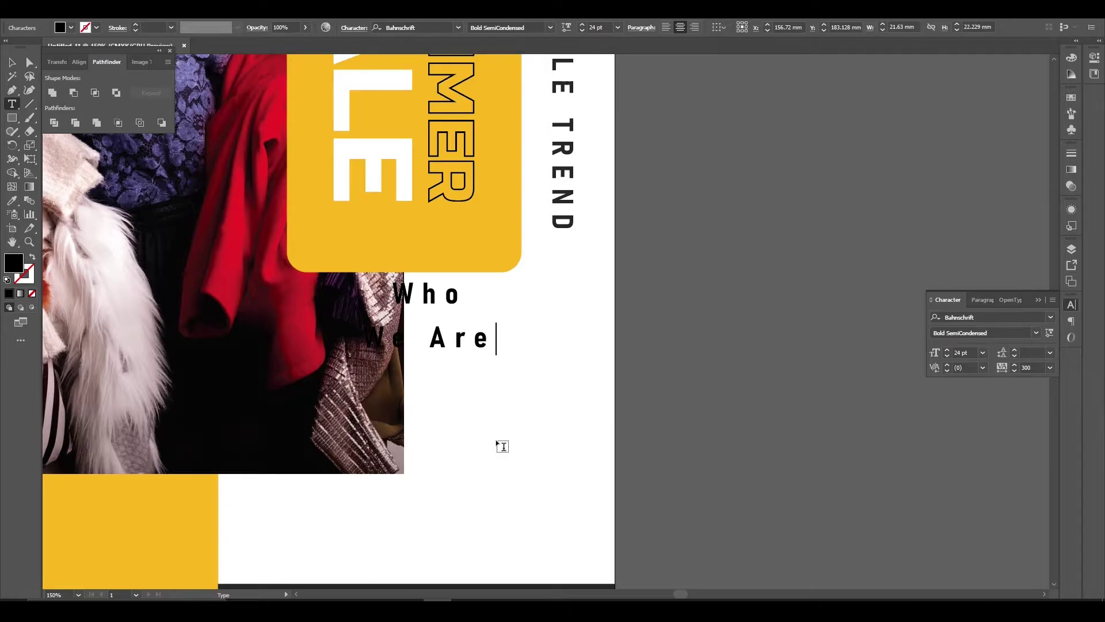
type("?")
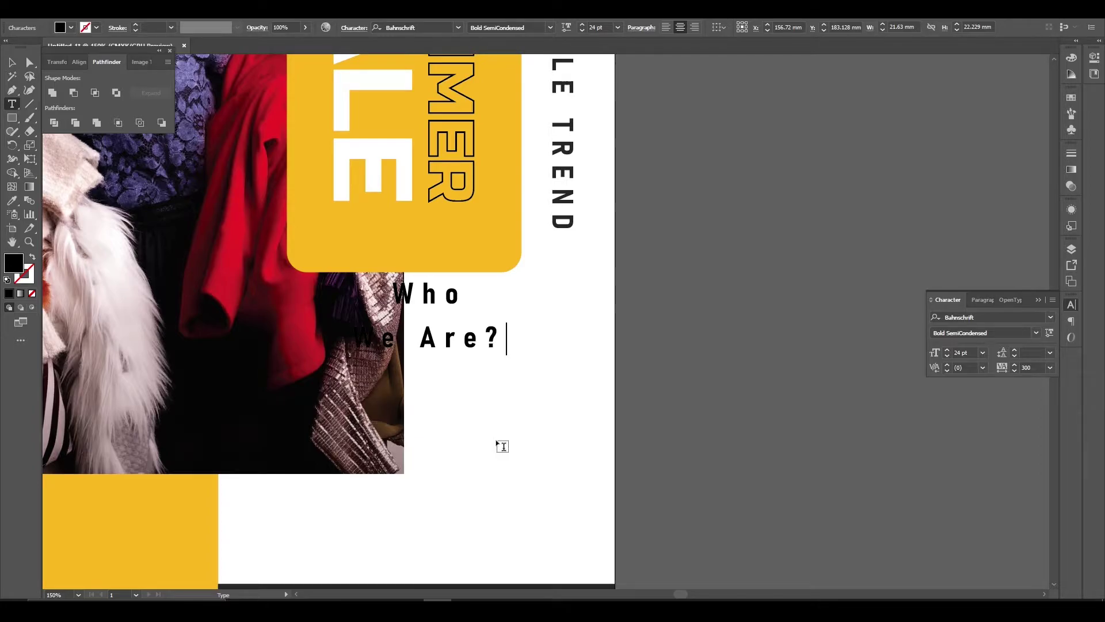
left_click(13, 62)
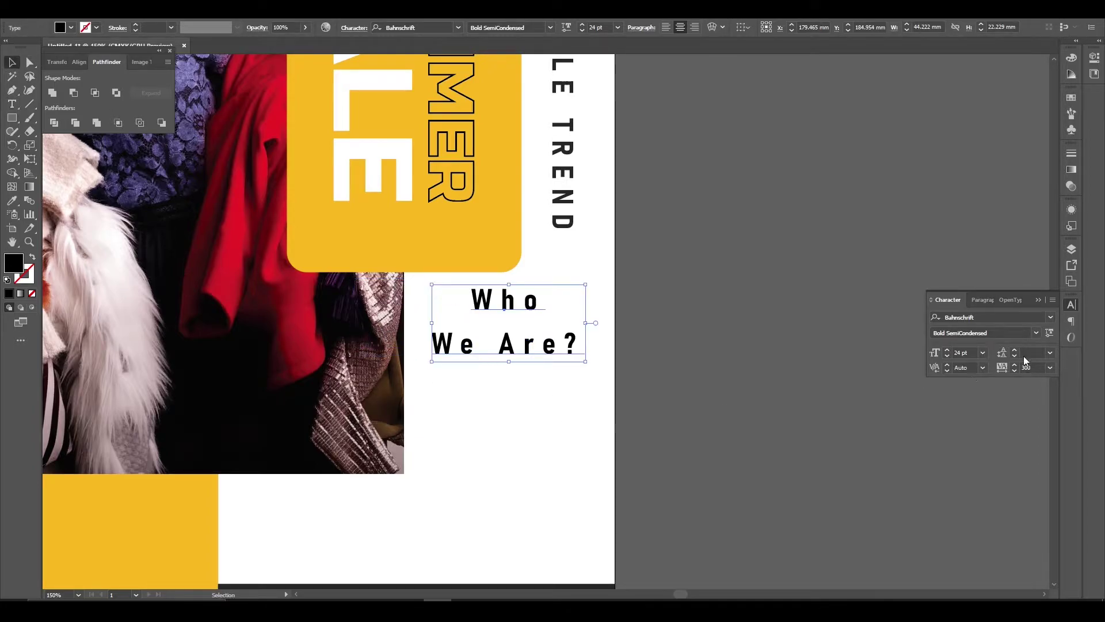
Step: Left-align the heading, set tracking 25 and leading 26 pt, and move it under the panel
left_click(1071, 320)
left_click(937, 318)
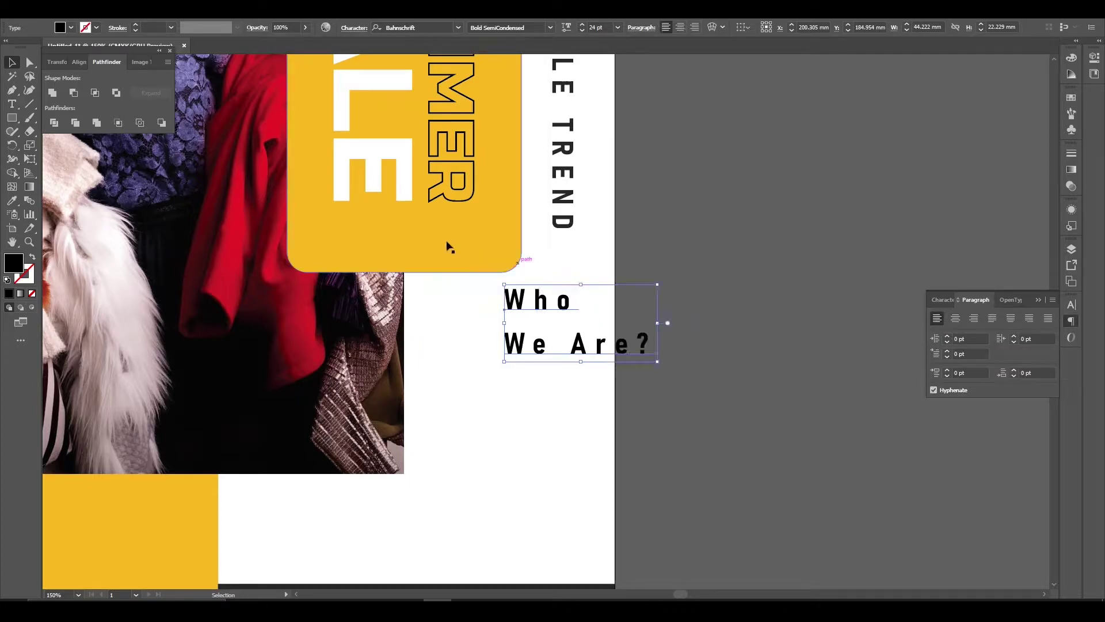
left_click(936, 300)
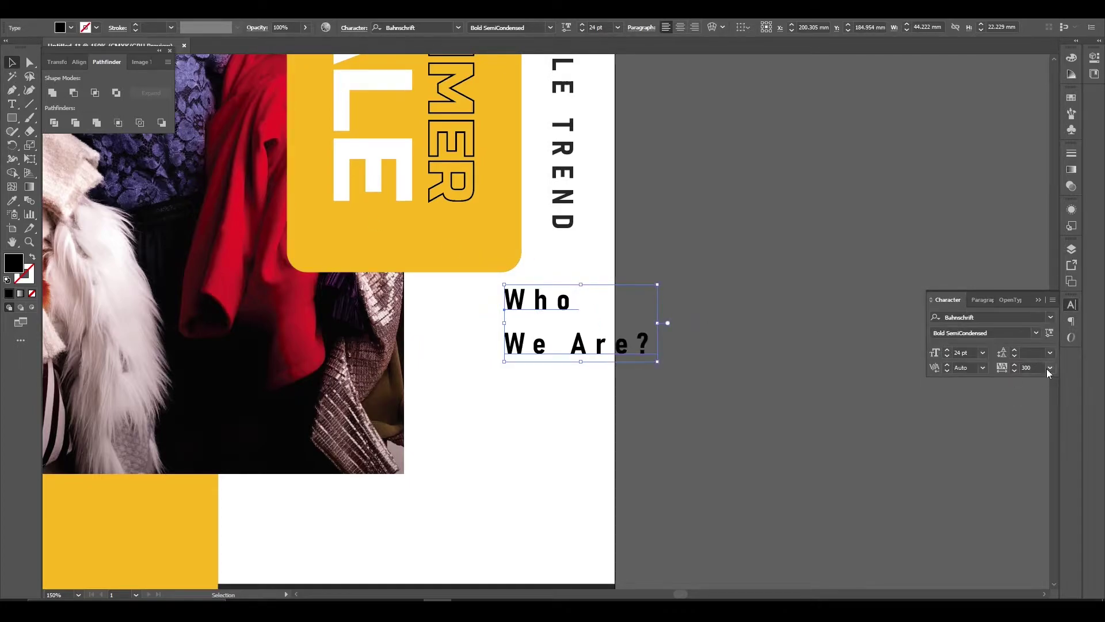
left_click(1050, 367)
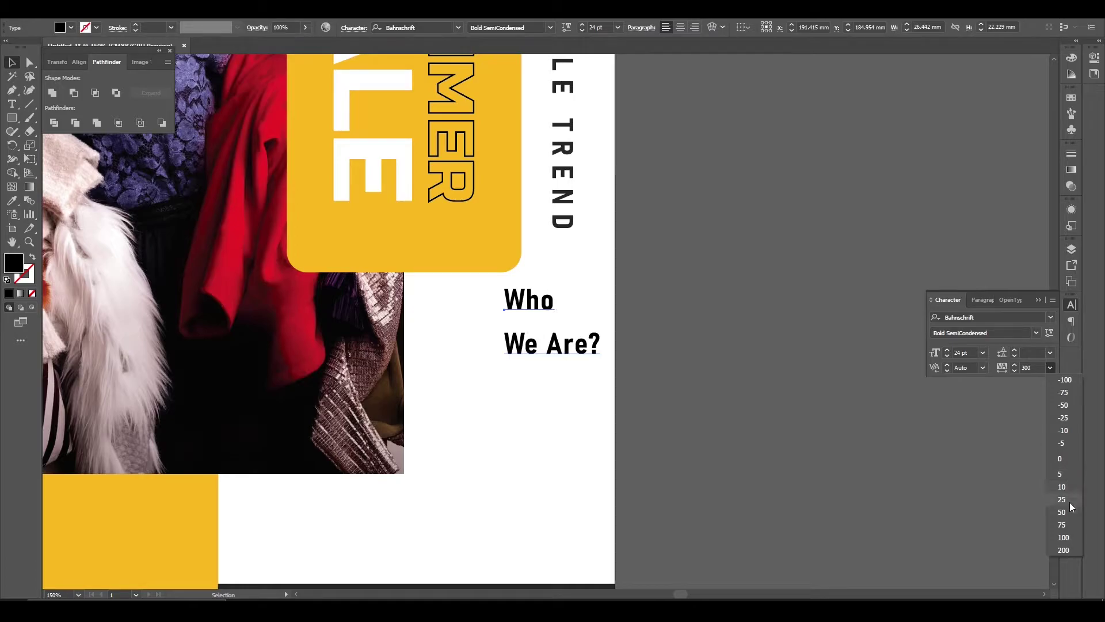
left_click(1062, 499)
left_click(1015, 357)
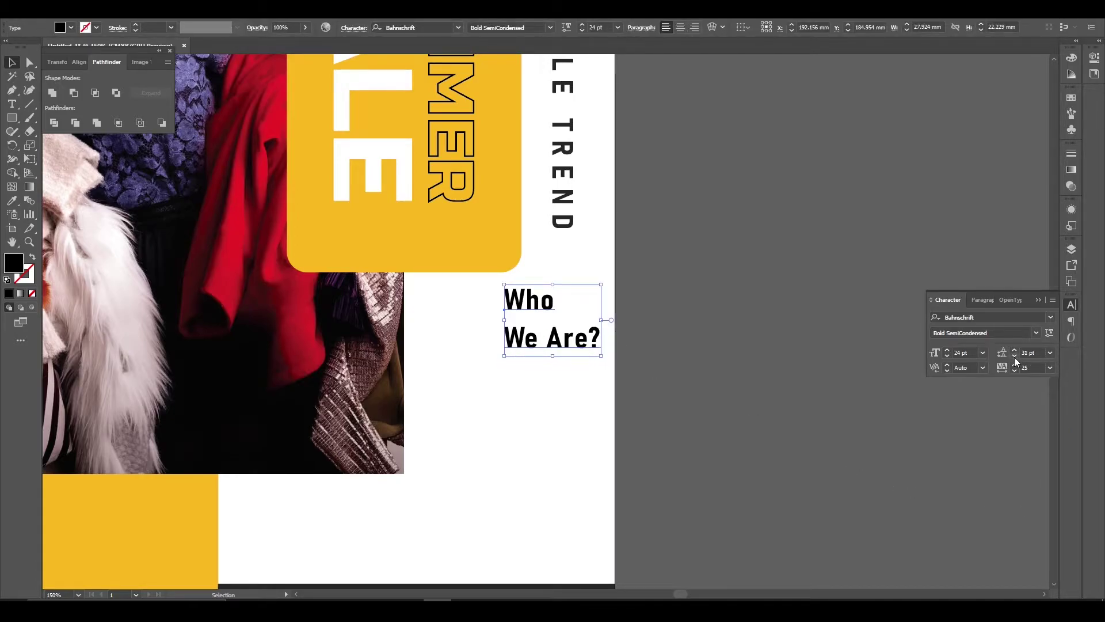
left_click(498, 346)
left_click_drag(593, 344, 513, 348)
Step: Colour the heading with the dark grey swatch using the eyedropper
scroll(597, 385, "up", 1)
scroll(597, 385, "down", 1)
scroll(511, 470, "up", 5)
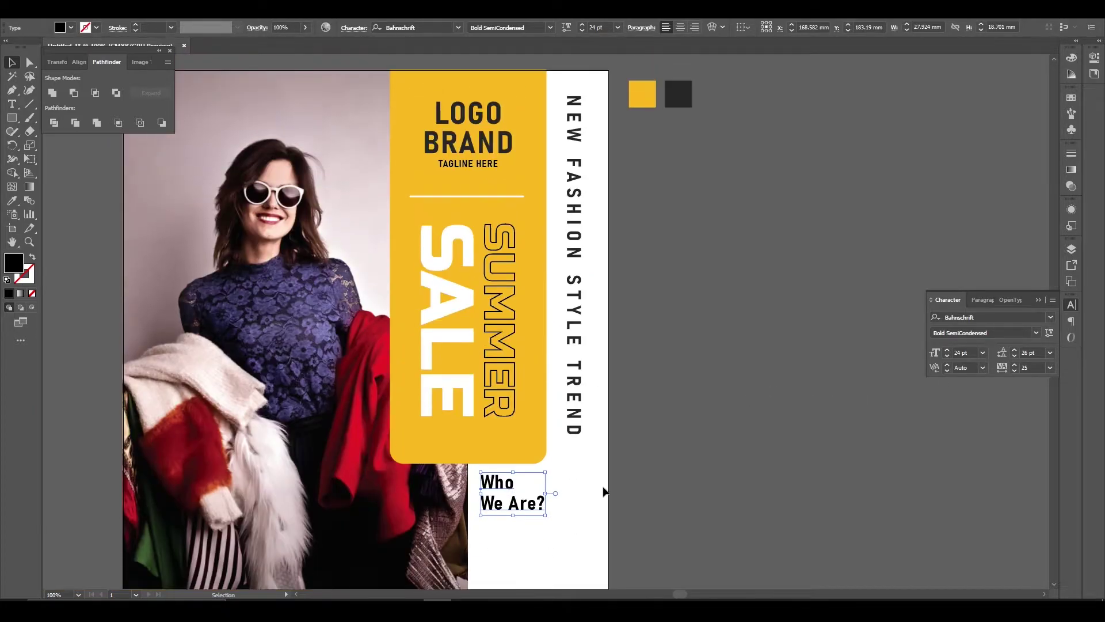
key("i")
left_click(678, 136)
key("v")
left_click(681, 249)
Step: Fine-tune the 'Who We Are?' heading's position beneath the yellow panel
left_click(519, 291)
left_click(716, 342)
scroll(714, 346, "down", 1)
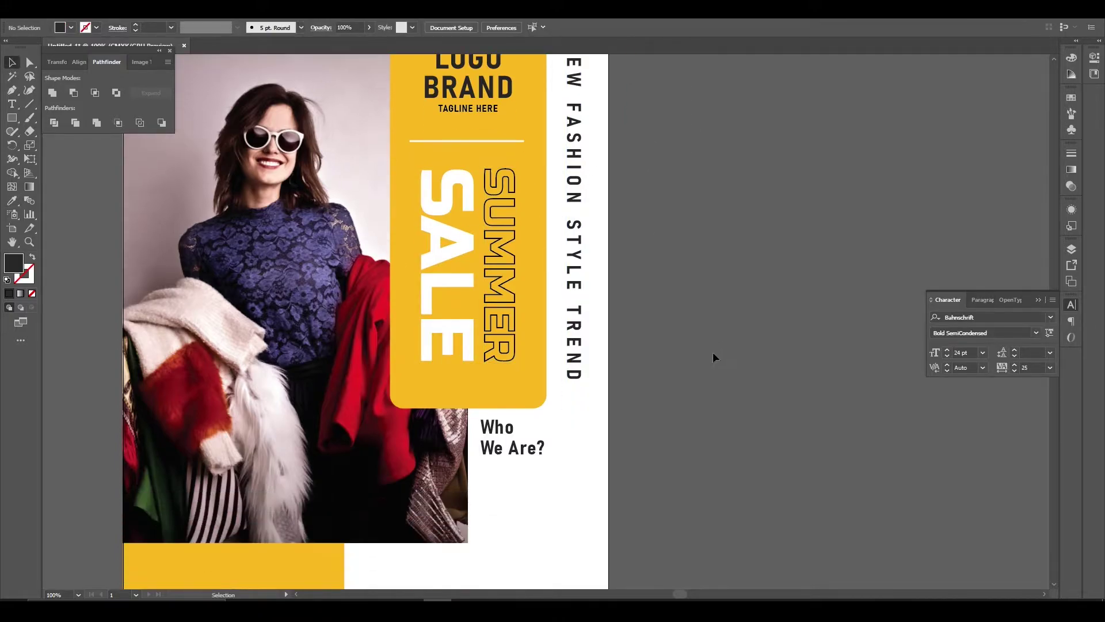
scroll(536, 449, "down", 2)
scroll(541, 397, "up", 2)
left_click(516, 357)
left_click_drag(516, 357, 506, 357)
left_click(562, 449)
scroll(562, 449, "down", 2)
left_click(606, 401)
scroll(570, 415, "down", 1)
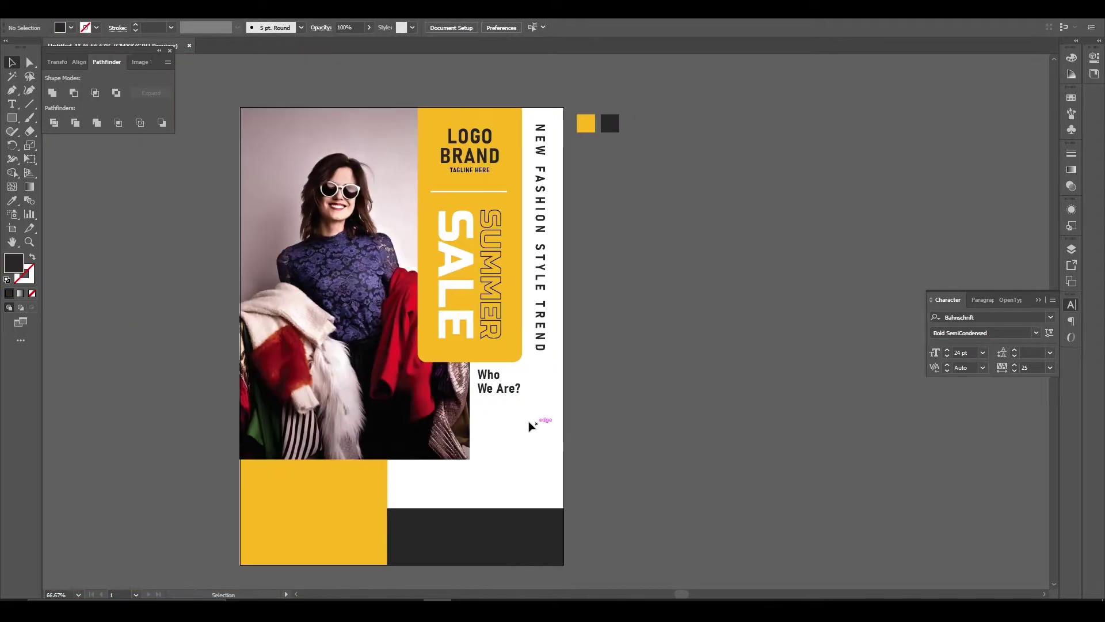
Step: Select and copy the dummy paragraph in Notepad, then return to Illustrator
key("alt+Tab")
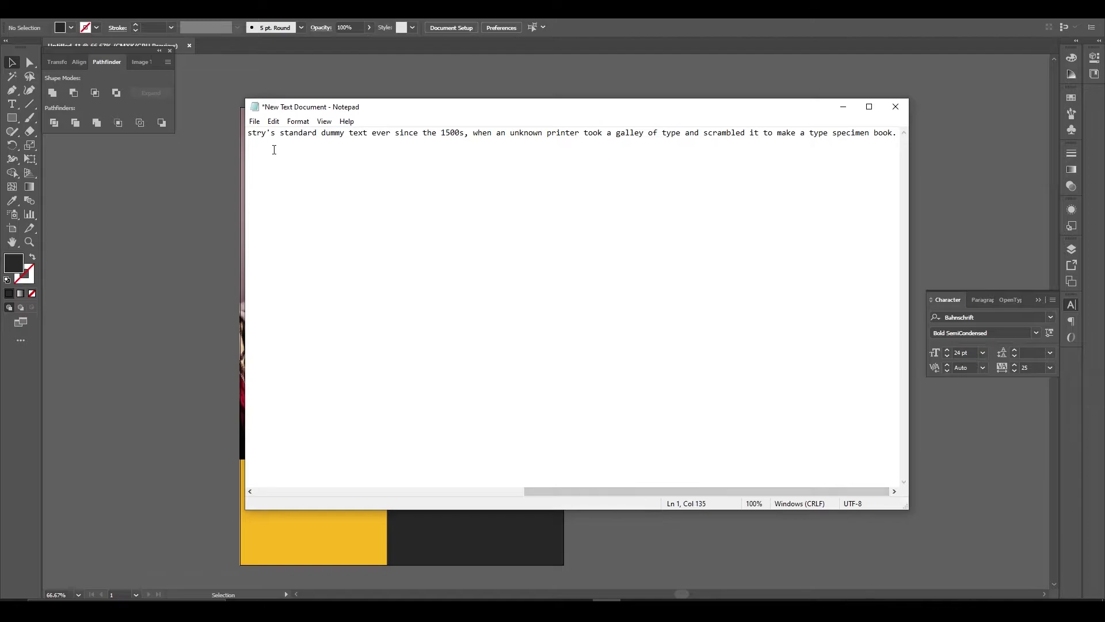
key("ctrl+a")
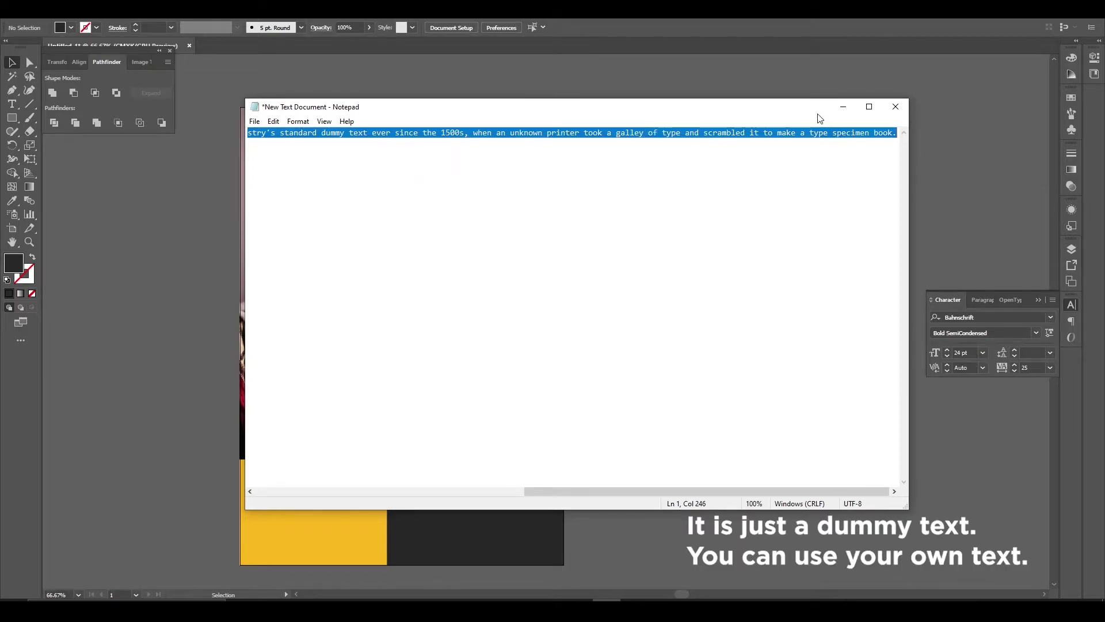
key("alt+Tab")
scroll(523, 412, "down", 1)
scroll(505, 409, "up", 1)
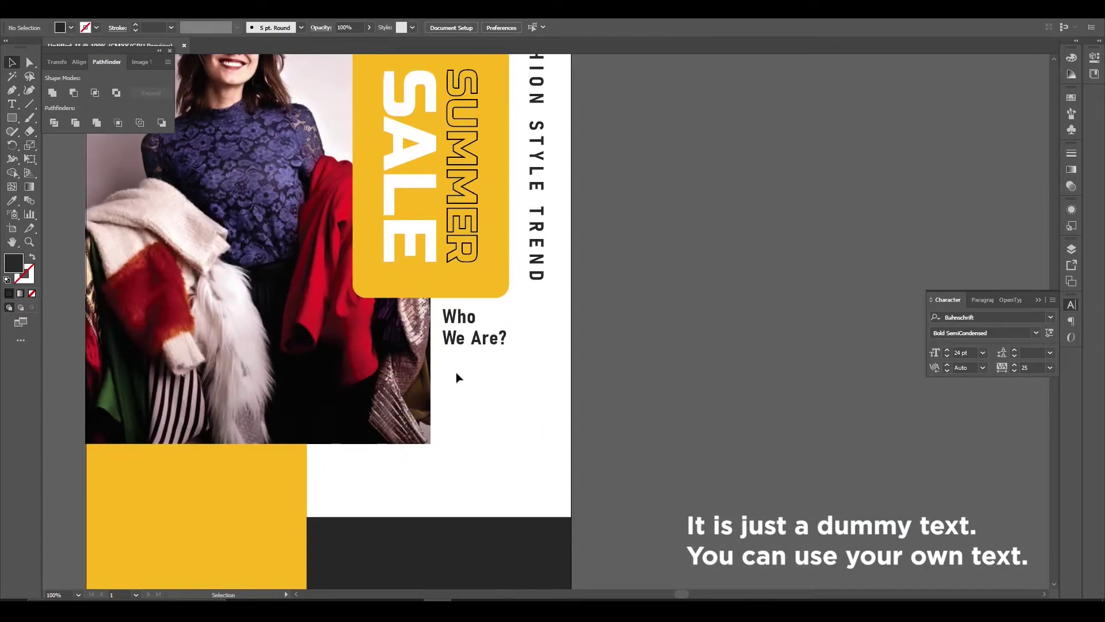
Step: Draw a box below the Who We Are? heading and nudge the heading and box together
key("m")
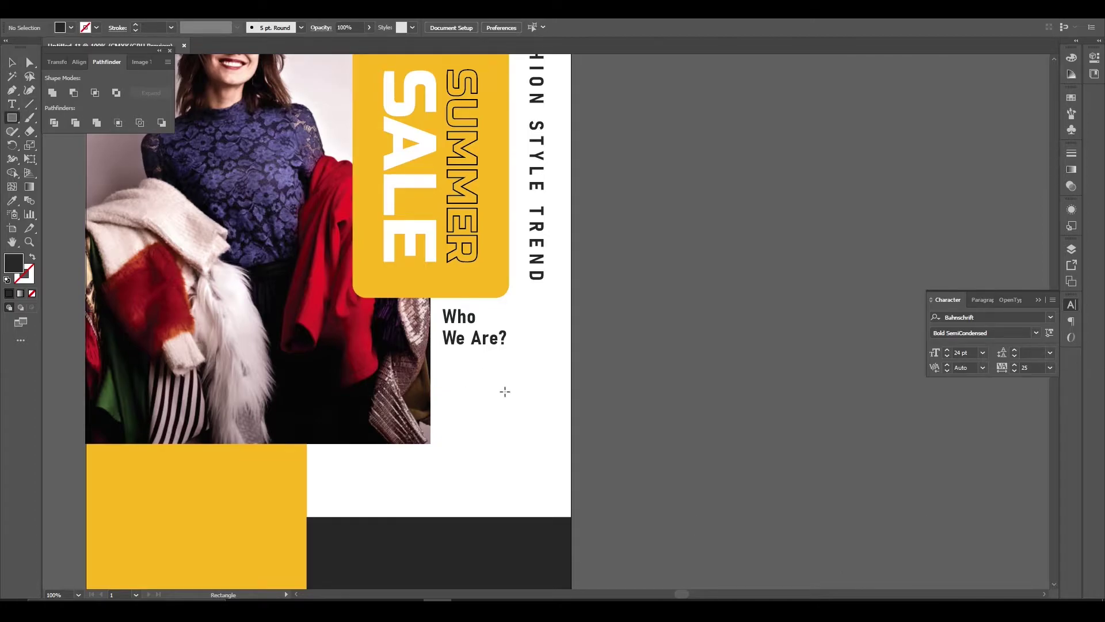
left_click_drag(443, 359, 555, 416)
key("v")
key("ctrl+plus")
key("ctrl+plus")
left_click_drag(467, 354, 467, 350)
left_click_drag(522, 406, 522, 392)
left_click(685, 399)
Step: Turn the box into area text and paste the Lorem Ipsum paragraph into it
left_click_drag(11, 104, 63, 130)
left_click_drag(11, 103, 71, 120)
left_click(441, 388)
key("Return")
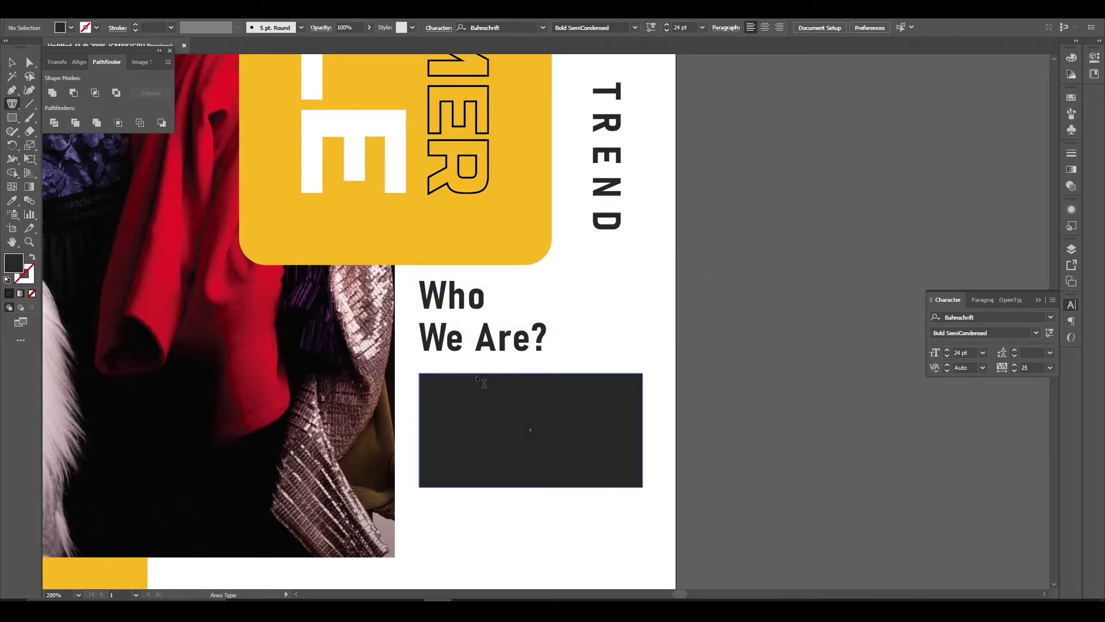
left_click(477, 379)
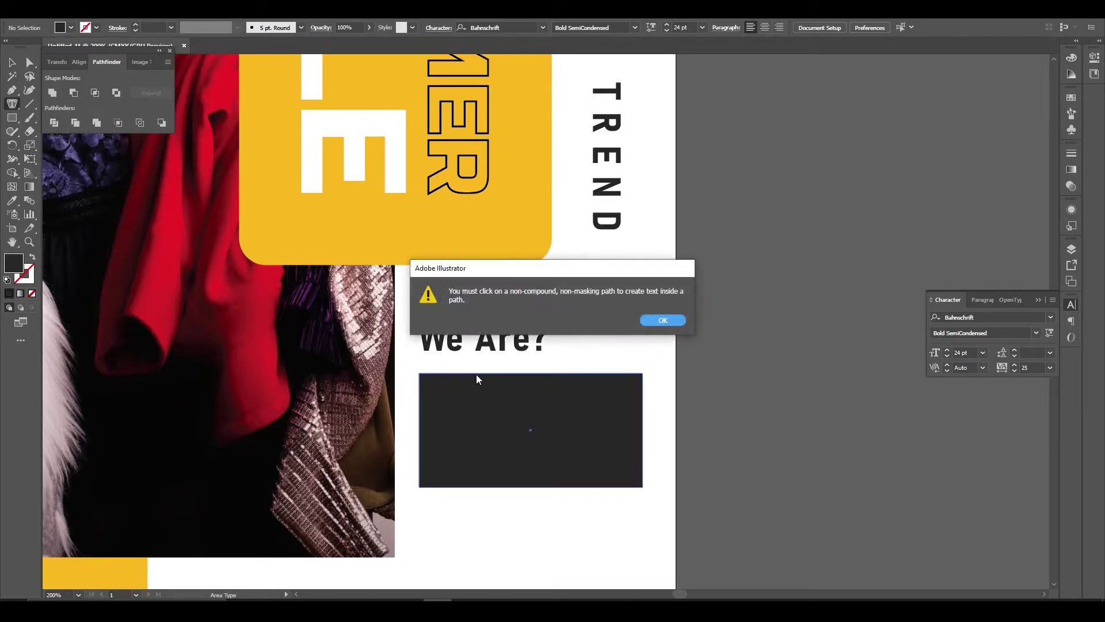
left_click(653, 320)
left_click(513, 373)
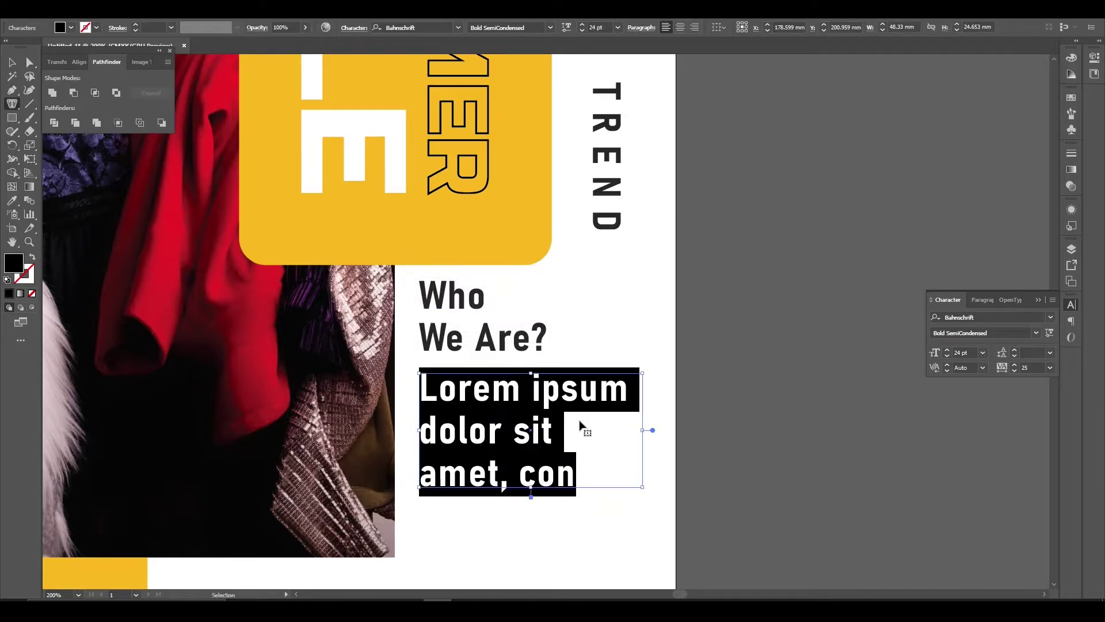
key("ctrl+v")
key("Escape")
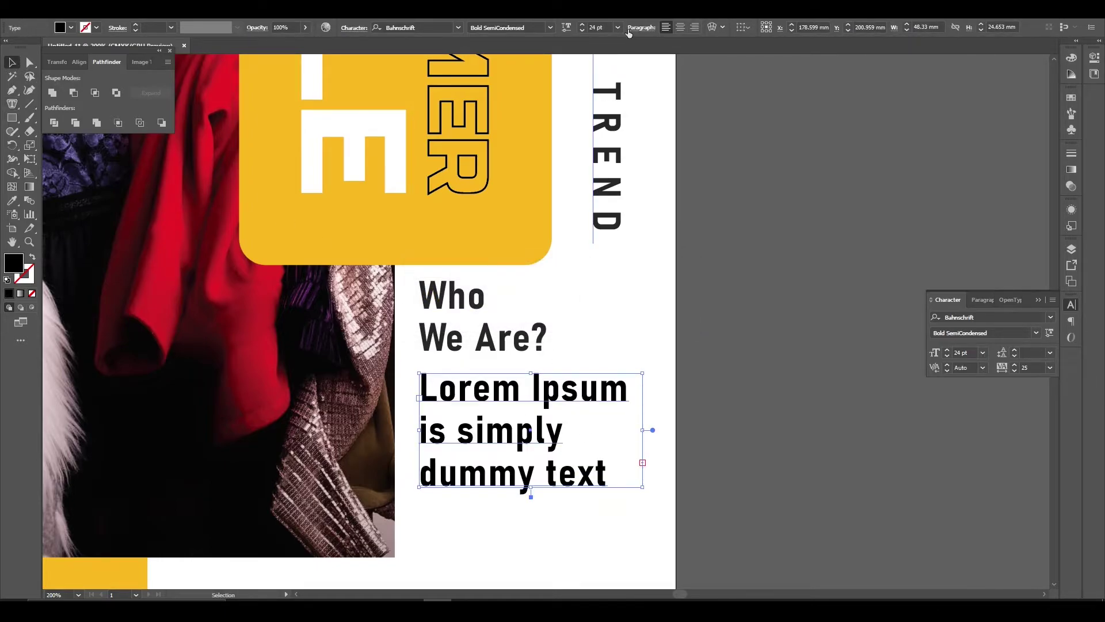
Step: Set the paragraph to 9 pt with 12 pt line spacing
left_click(617, 27)
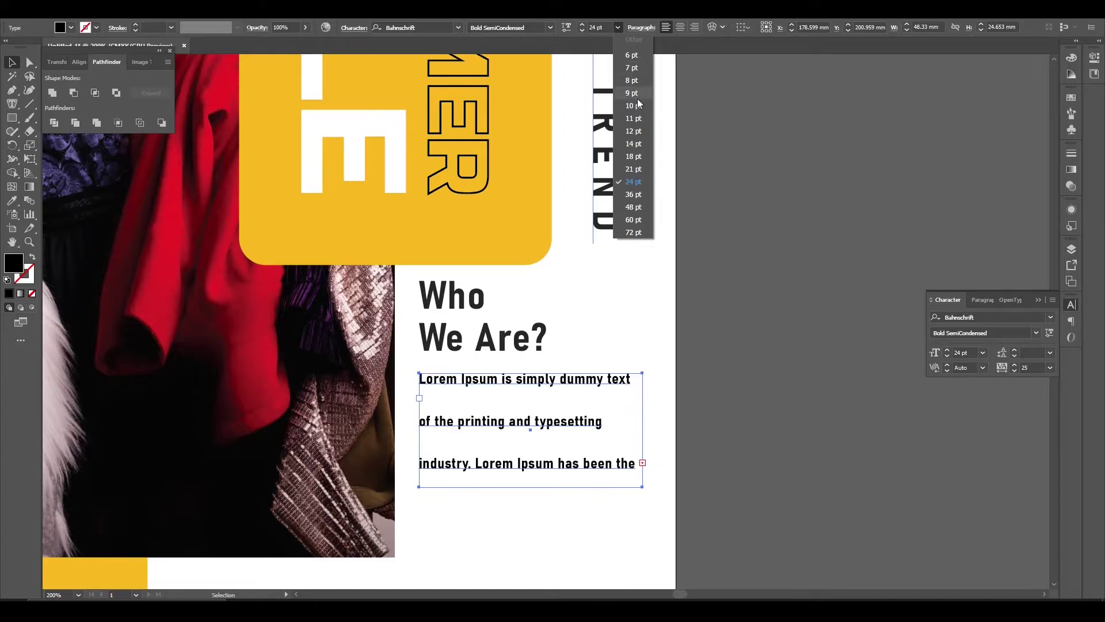
left_click(638, 98)
left_click(1014, 356)
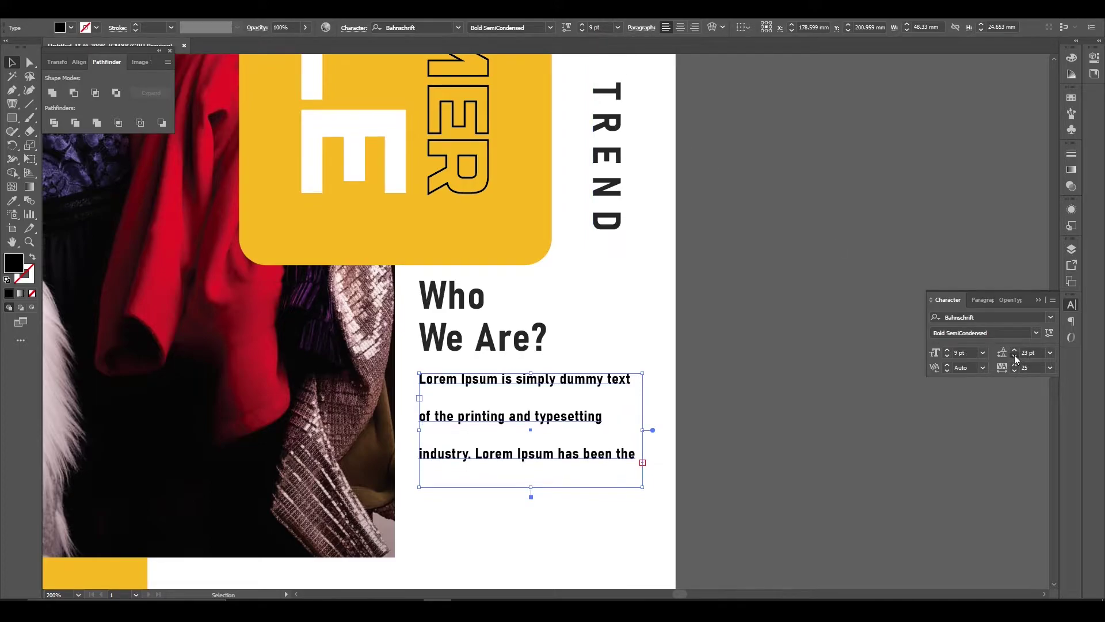
left_click(1014, 356)
left_click(1014, 349)
left_click(1014, 349)
left_click(1016, 358)
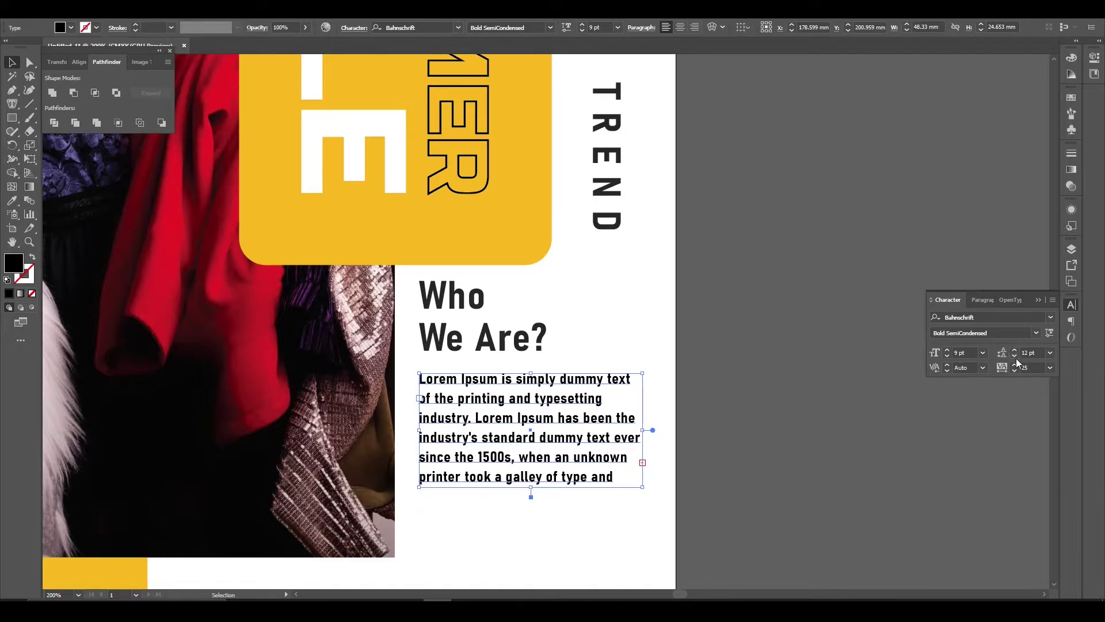
Step: Reduce the paragraph's font size to 6 pt
left_click(617, 27)
left_click(630, 51)
left_click(689, 362)
key("ctrl+minus")
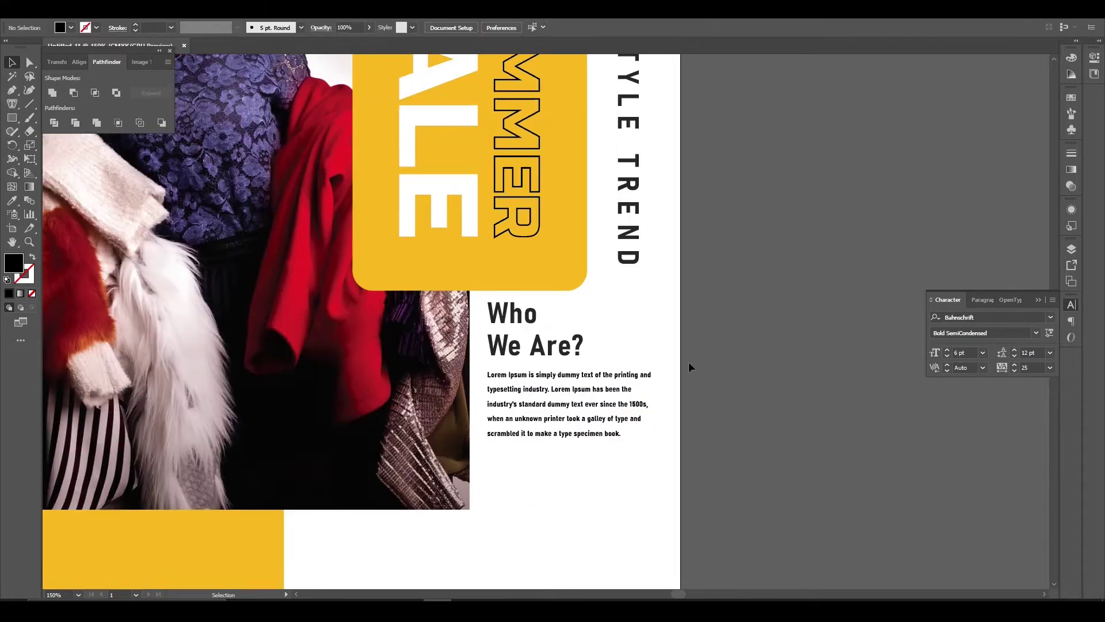
scroll(688, 362, "right", 2)
Step: Justify all lines of the Lorem Ipsum paragraph, then Alt-drag a heading copy below it
left_click(580, 405)
left_click(649, 32)
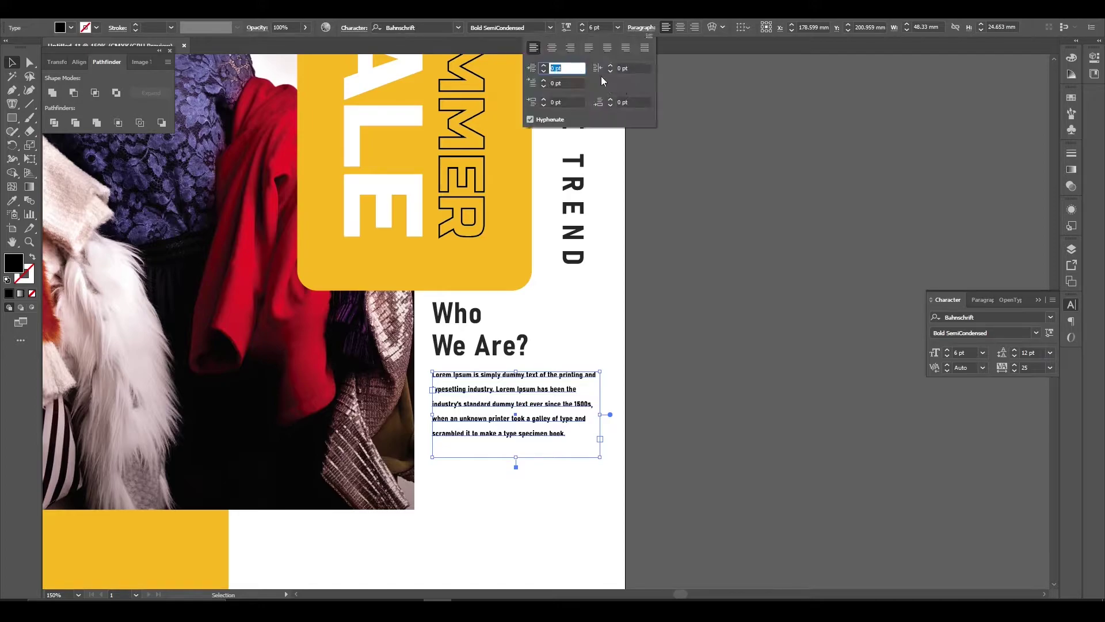
left_click(589, 48)
left_click(752, 322)
scroll(668, 411, "down", 3)
scroll(669, 411, "down", 2)
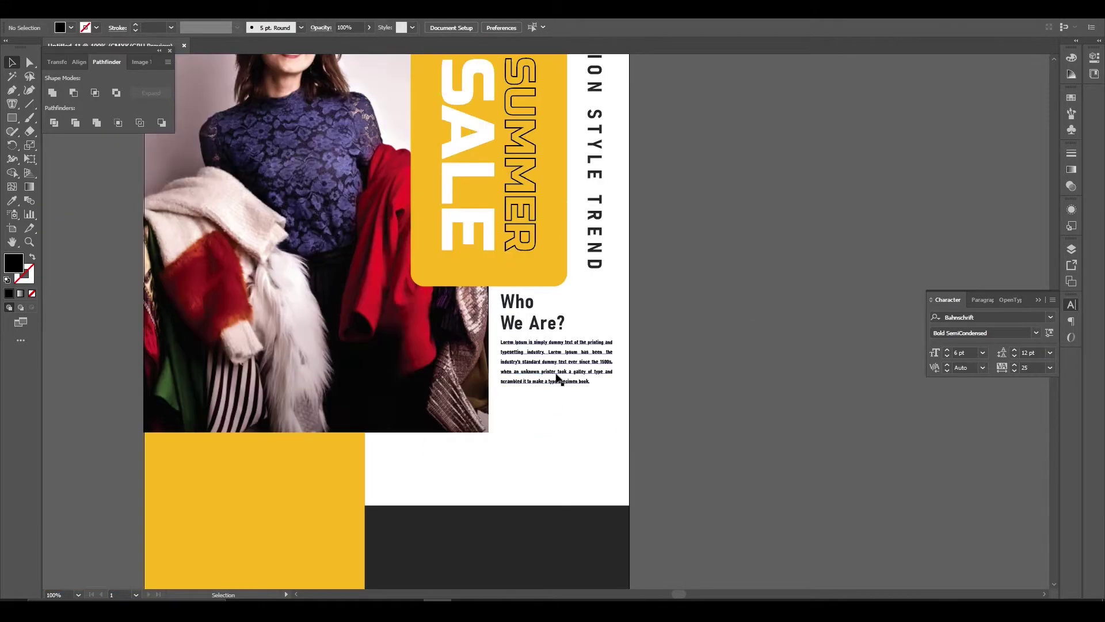
scroll(563, 378, "up", 3)
scroll(533, 403, "down", 3)
scroll(518, 461, "right", 1)
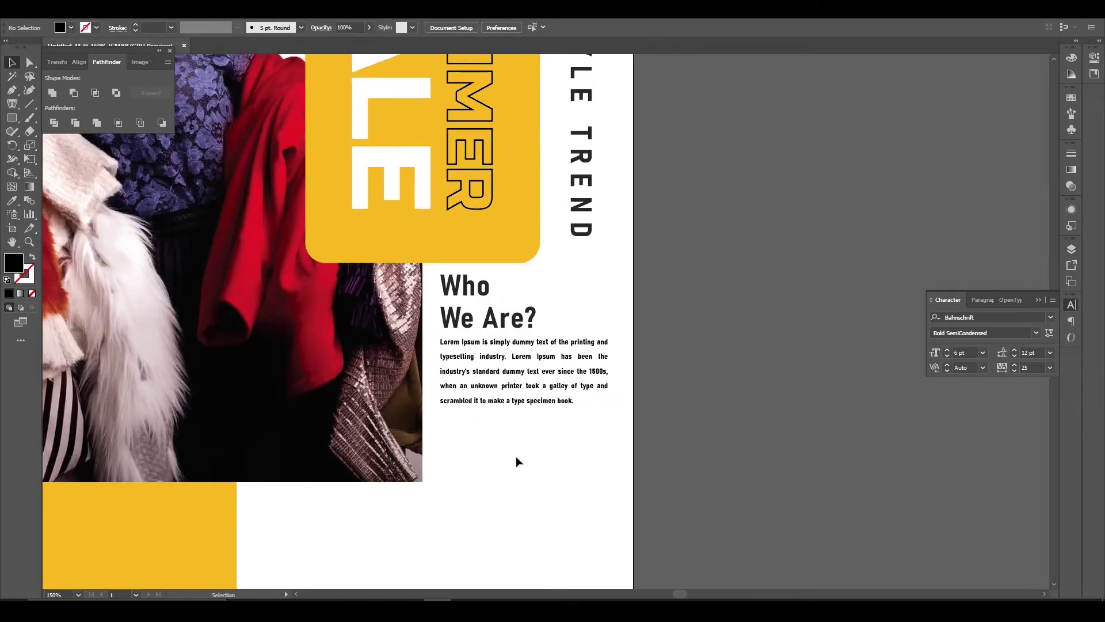
scroll(488, 322, "up", 3)
left_click_drag(541, 276, 398, 401)
Step: Retype the copied heading as 'Information' and scale it down
double_click(535, 460)
type("In")
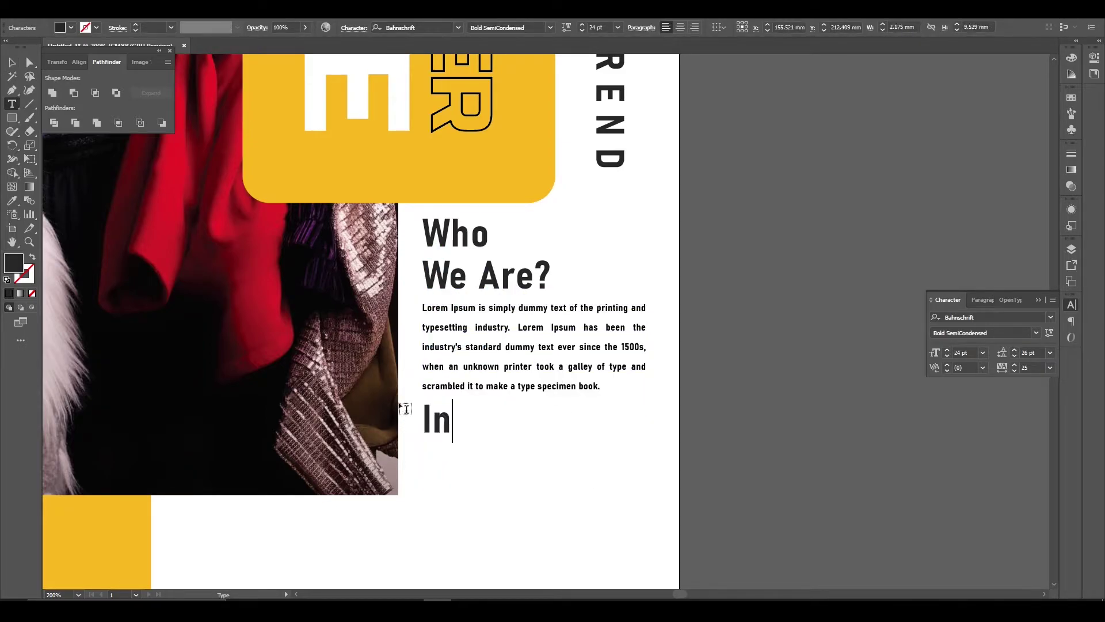
type("formatio")
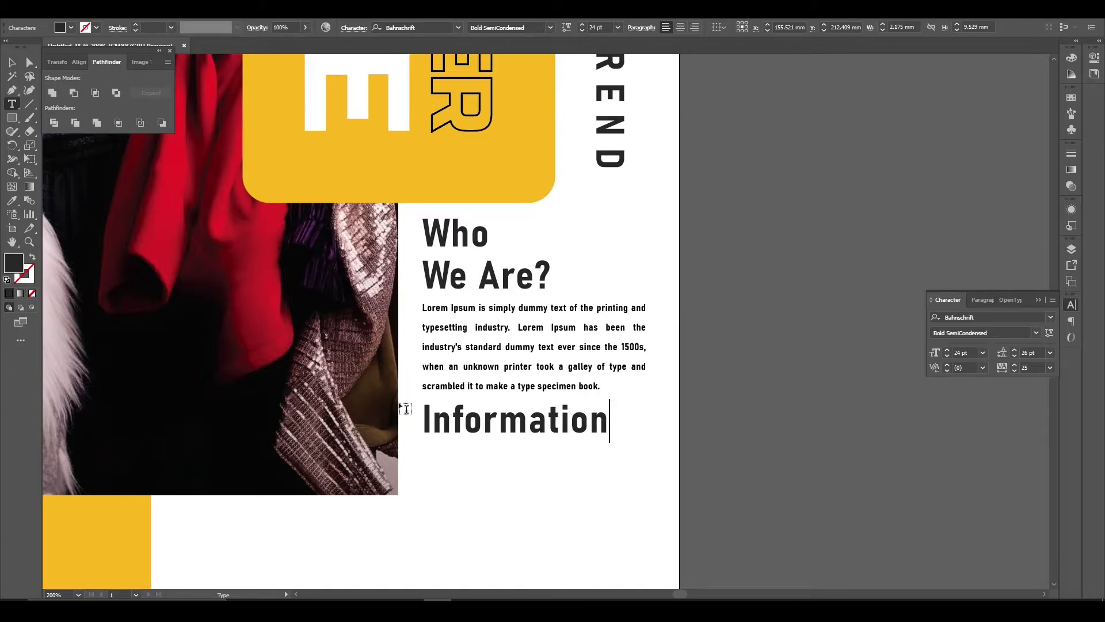
type("n")
left_click(11, 61)
left_click_drag(609, 435, 534, 398)
left_click(504, 425)
left_click(504, 425)
left_click(535, 461)
left_click(558, 385)
key("ctrl+shift+a")
Step: Copy the yellow block's fill hex value from its colour settings
scroll(487, 318, "up", 1)
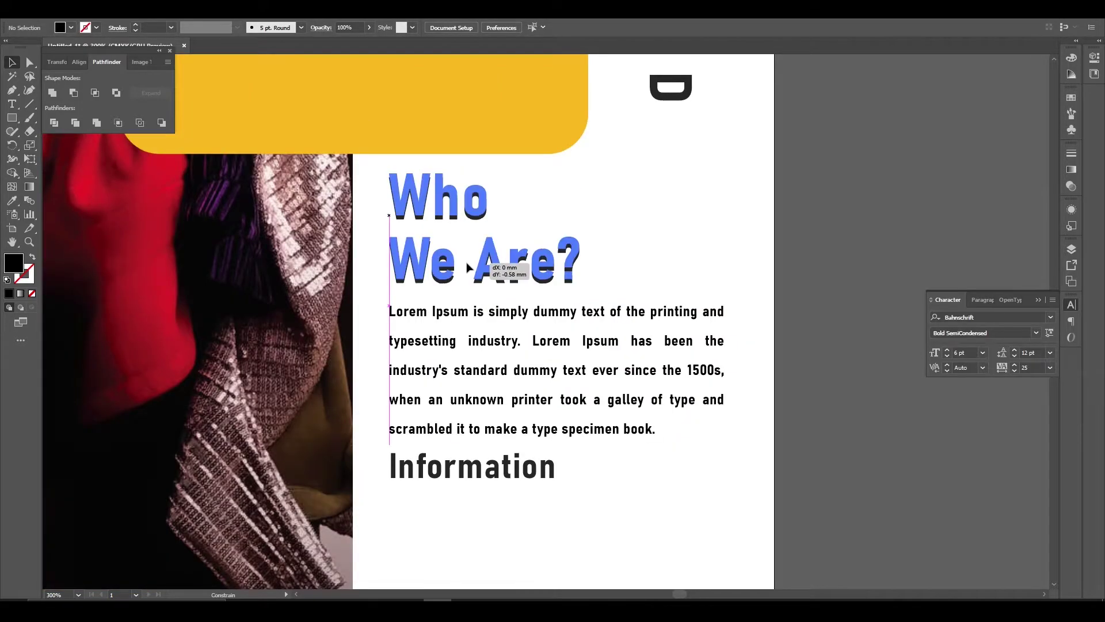
left_click(506, 274)
left_click(714, 308)
left_click(190, 138)
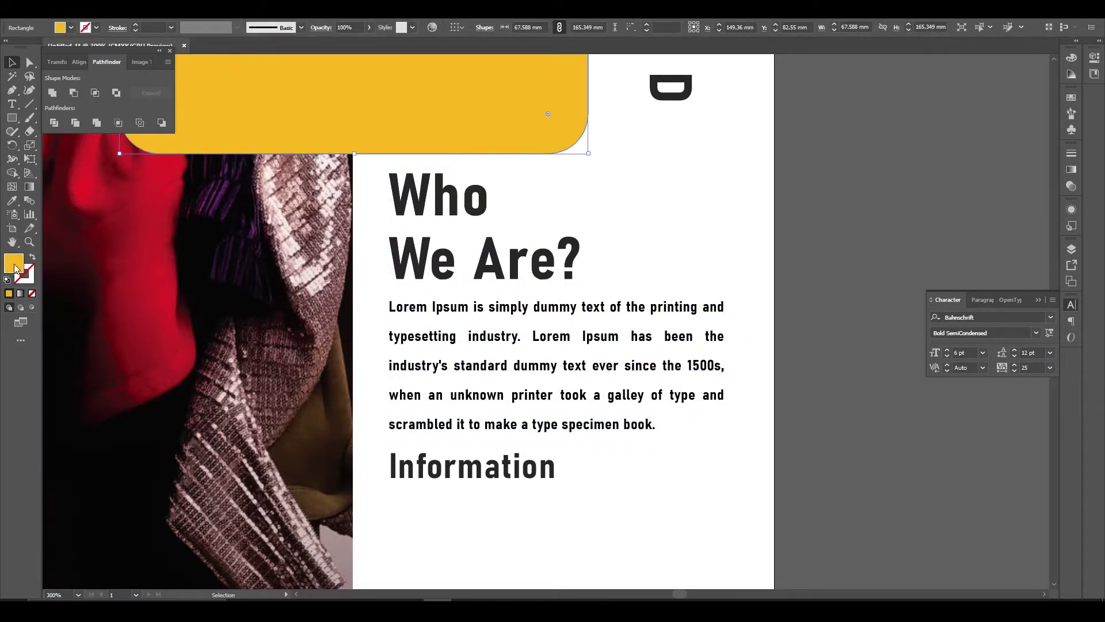
double_click(12, 264)
right_click(902, 380)
left_click(921, 424)
left_click(967, 241)
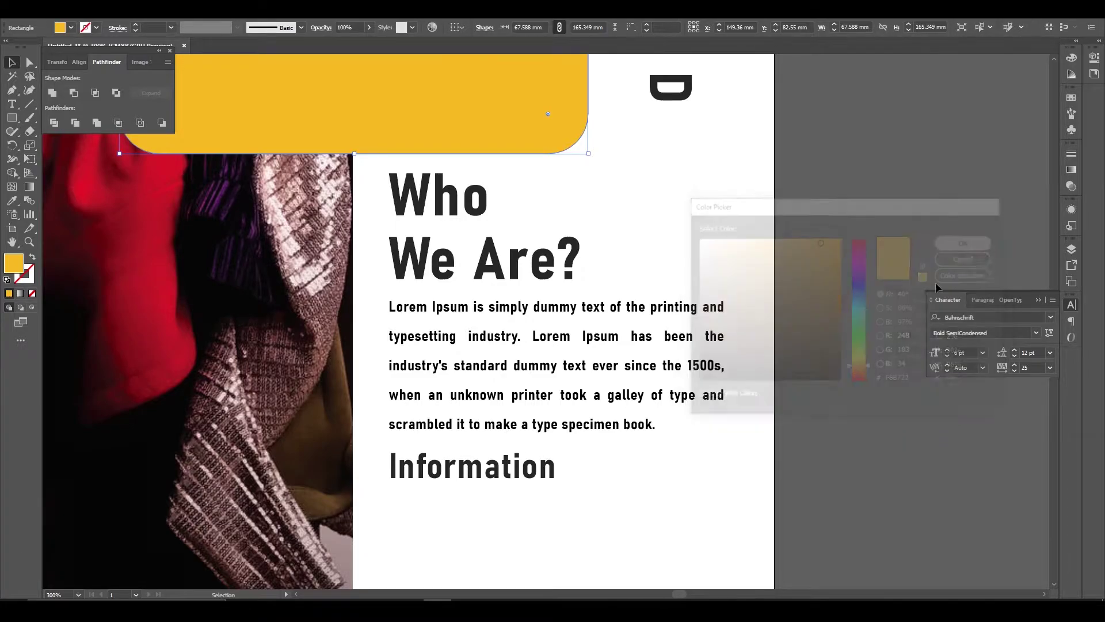
Step: Make the question mark in 'Who We Are?' yellow using the copied hex
double_click(564, 261)
left_click_drag(581, 262, 557, 261)
double_click(13, 263)
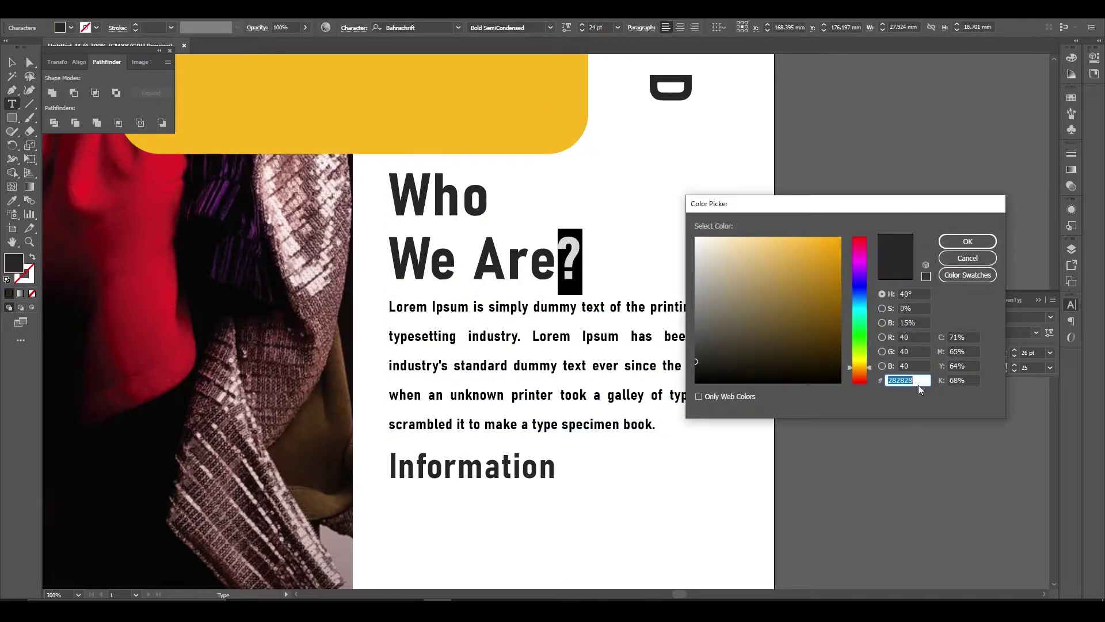
key("Return")
key("Escape")
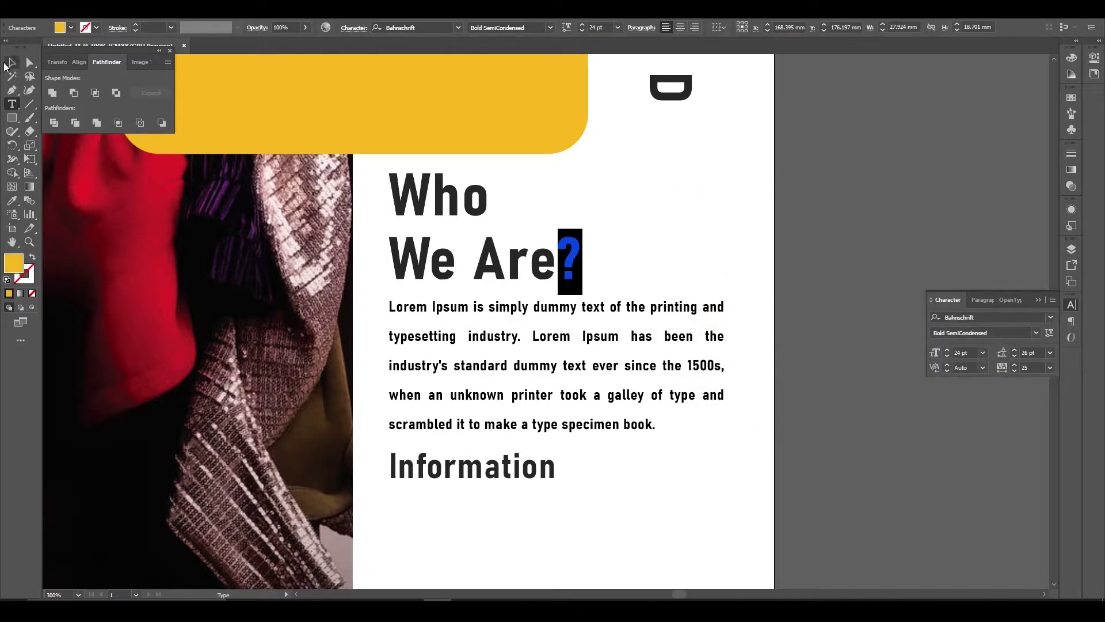
key("ctrl+shift+a")
Step: Add a space between 'Are' and the question mark in the heading
scroll(597, 291, "up", 1)
scroll(597, 291, "up", 1)
double_click(567, 282)
key("Escape")
key("ctrl+minus")
key("ctrl+minus")
left_click(809, 360)
scroll(521, 458, "down", 2)
scroll(521, 458, "right", 3)
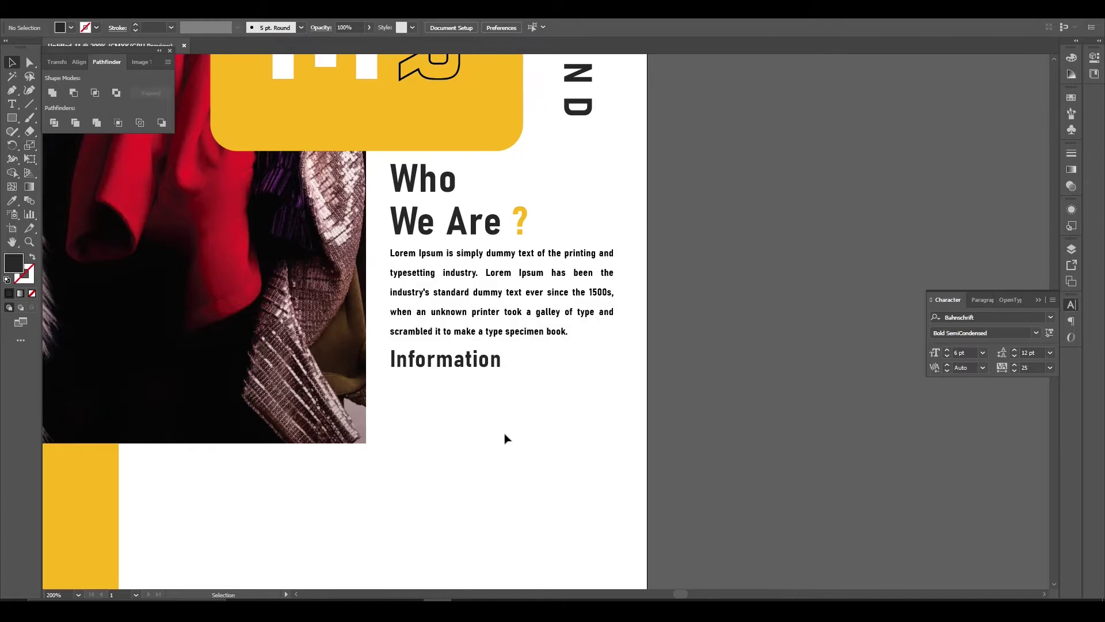
scroll(462, 449, "up", 2)
Step: Draw a small square bullet under Information with 'Only membership / Discount 40+20%' text beside it
left_click_drag(319, 311, 344, 336)
key("v")
scroll(420, 363, "down", 3)
scroll(420, 360, "up", 2)
scroll(411, 331, "down", 1)
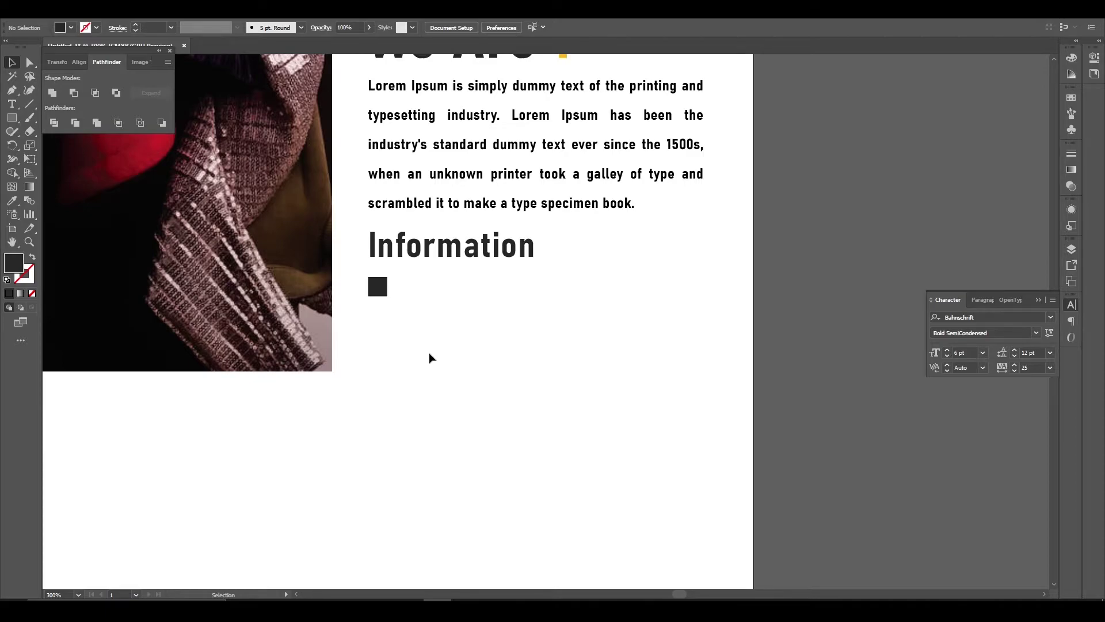
key("t")
left_click(418, 282)
type("ON")
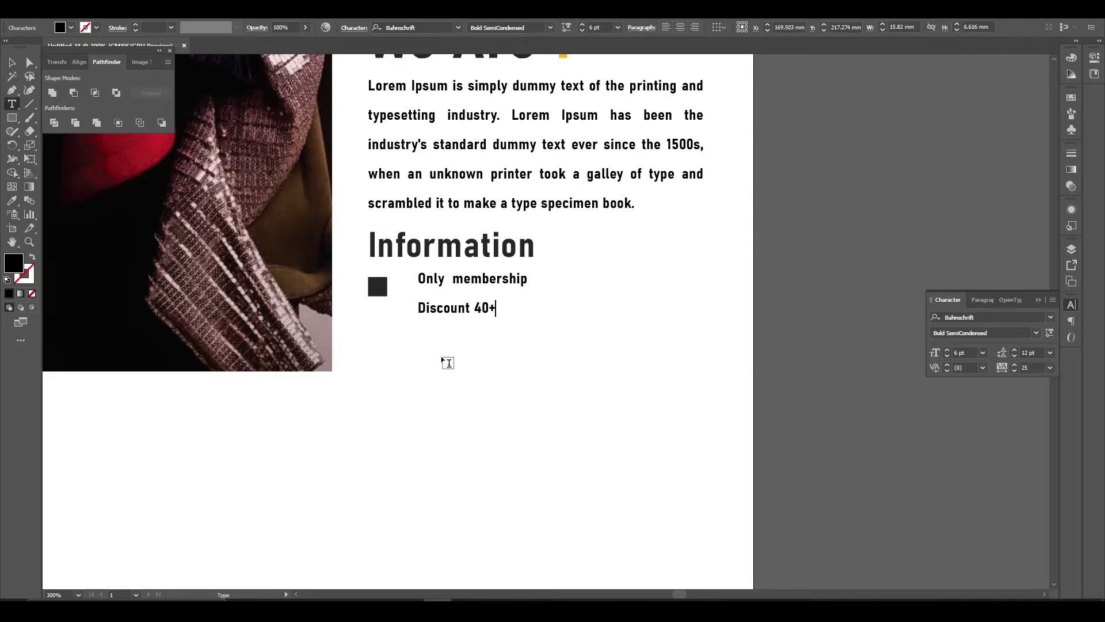
key("Escape")
left_click_drag(485, 307, 480, 314)
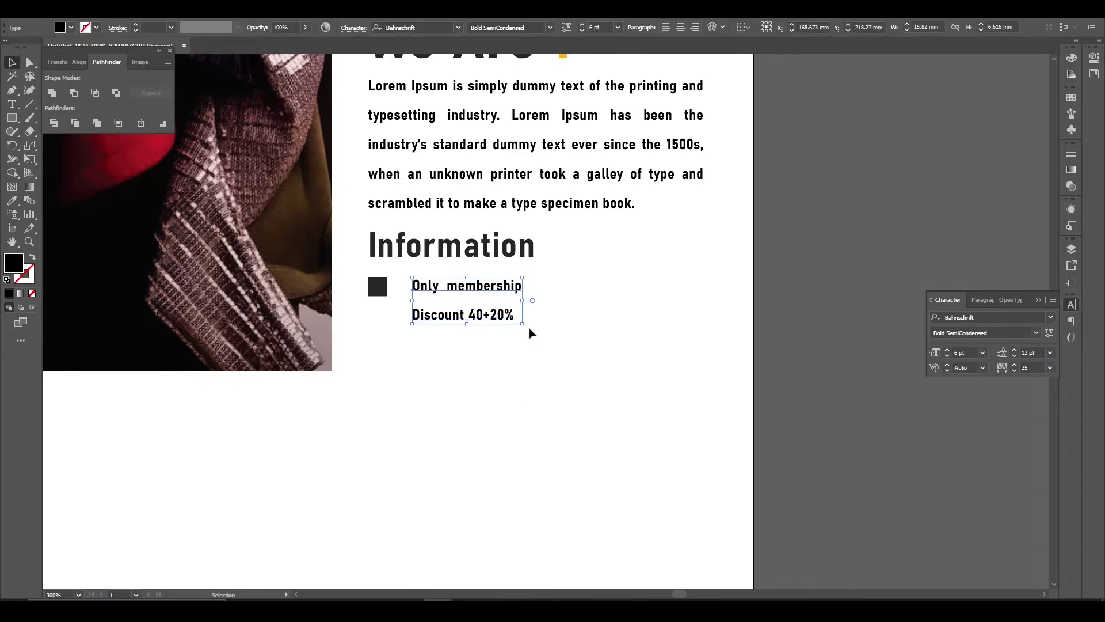
Step: Set the bullet text to 9 pt with 11 pt leading, aligned to the square
left_click(1015, 355)
left_click(1015, 355)
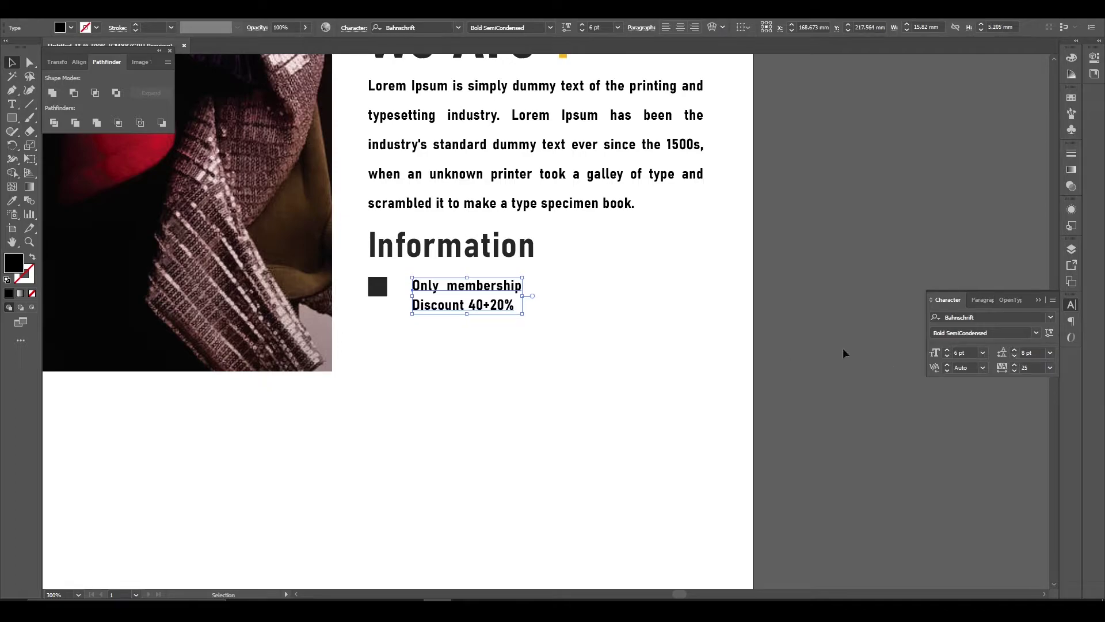
left_click(1014, 355)
left_click(982, 352)
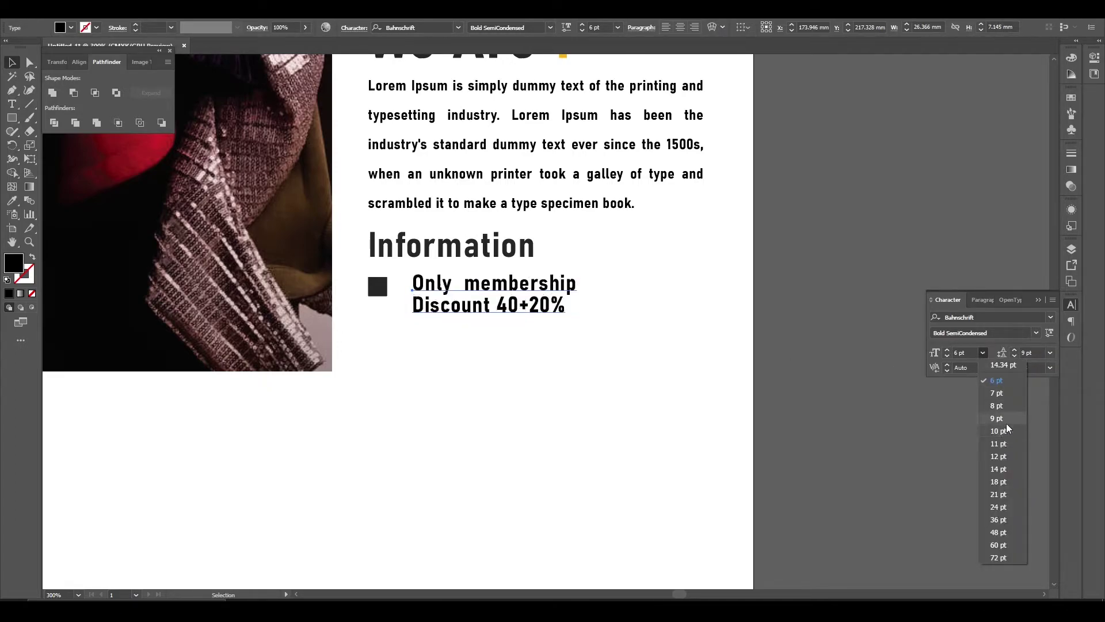
left_click(1006, 423)
left_click_drag(481, 310, 483, 317)
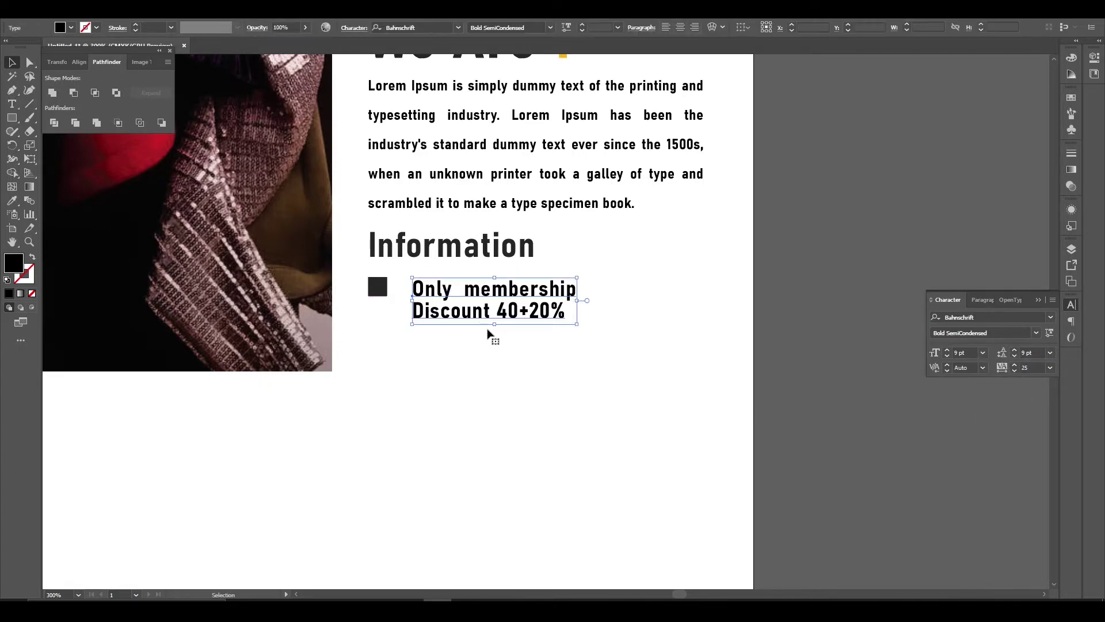
left_click(1015, 350)
left_click(1014, 350)
left_click(888, 357)
Step: Alt-drag a copy of the square and its text below the first item
left_click_drag(357, 284, 536, 385)
key("ctrl+shift+a")
key("ctrl+equal")
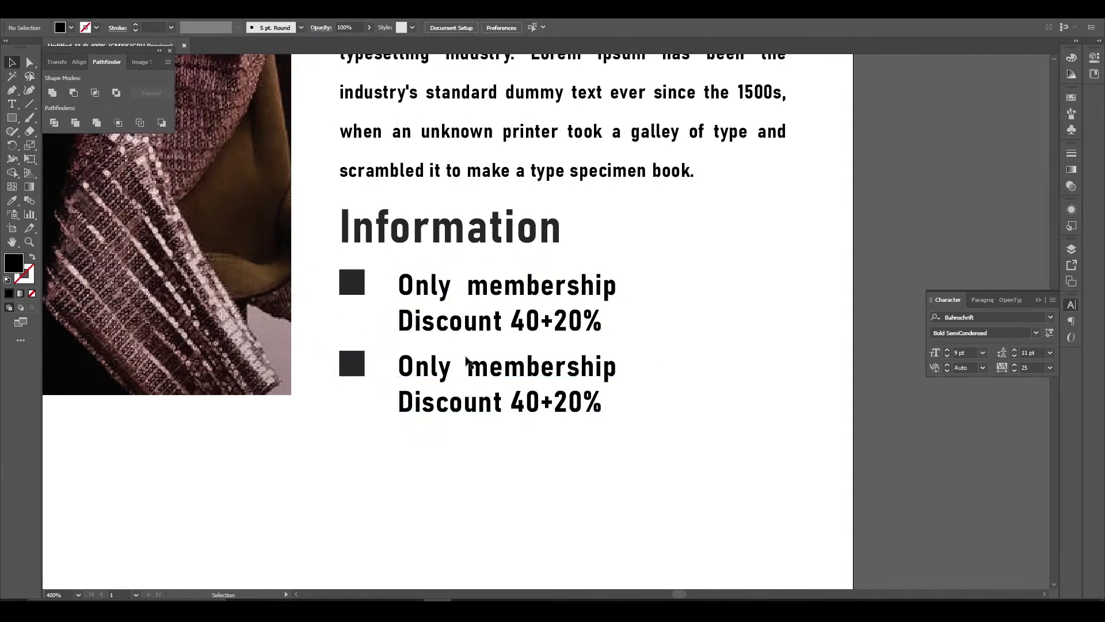
Step: Retype the second bullet's text as 'Sale ends / 3-23 September, 2020' and select the stray 2
left_click(605, 384)
double_click(610, 372)
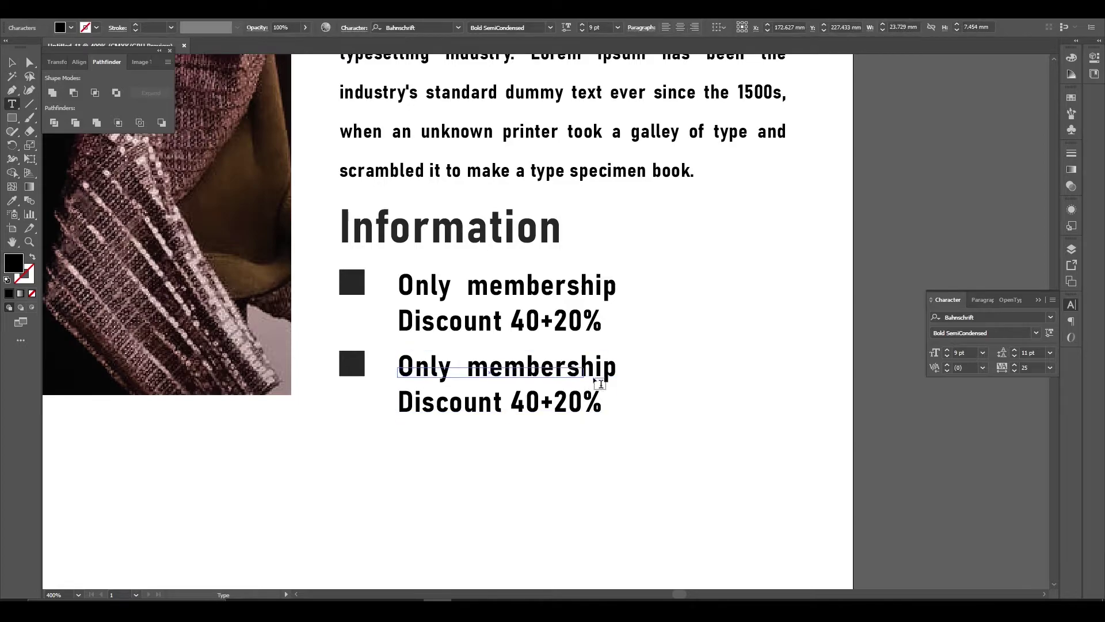
left_click_drag(617, 369, 640, 408)
type("Sale ends")
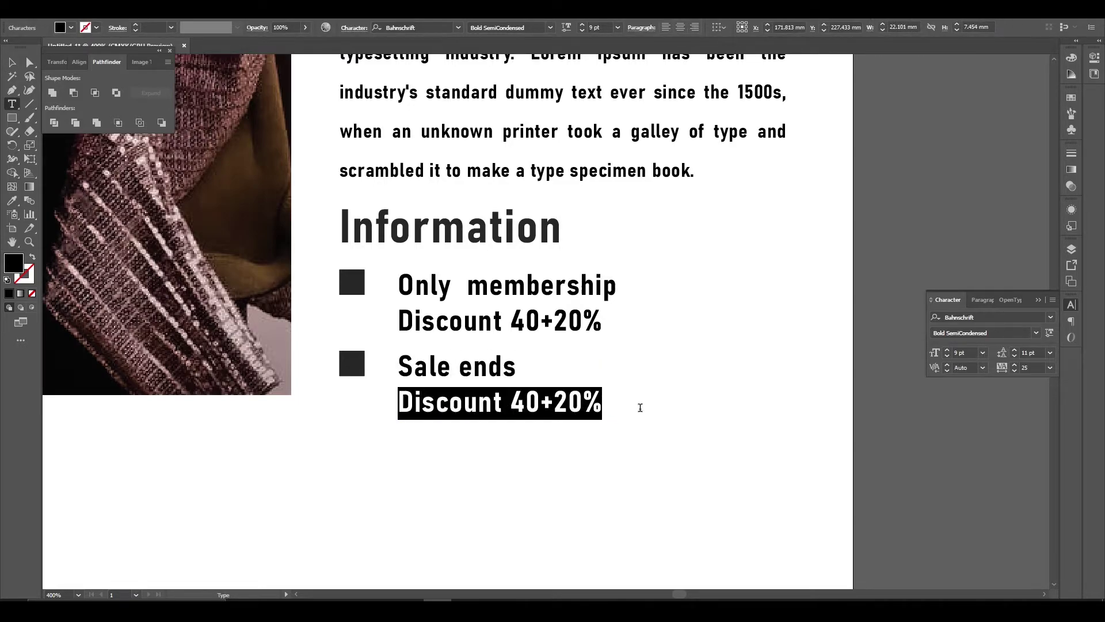
type("3-23 September, 2020")
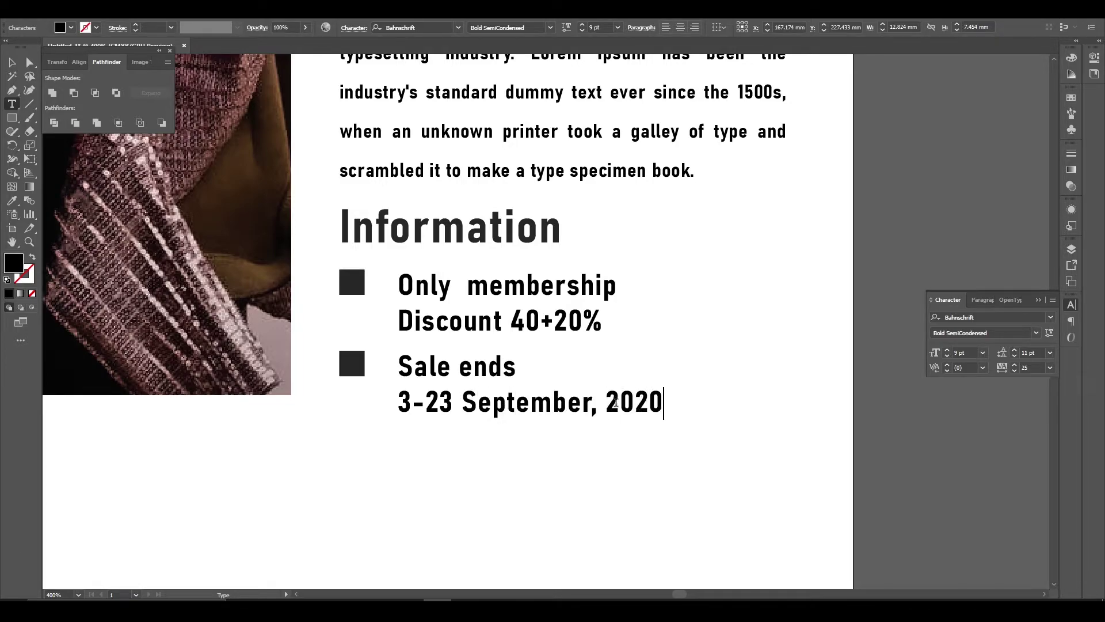
left_click(13, 65)
left_click(555, 491)
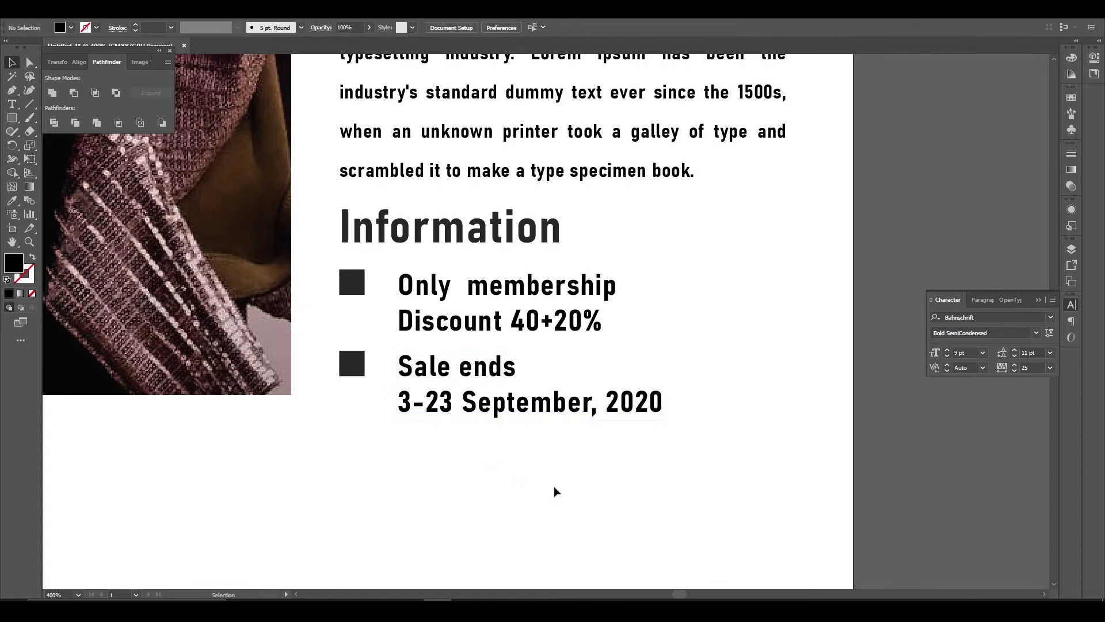
double_click(436, 397)
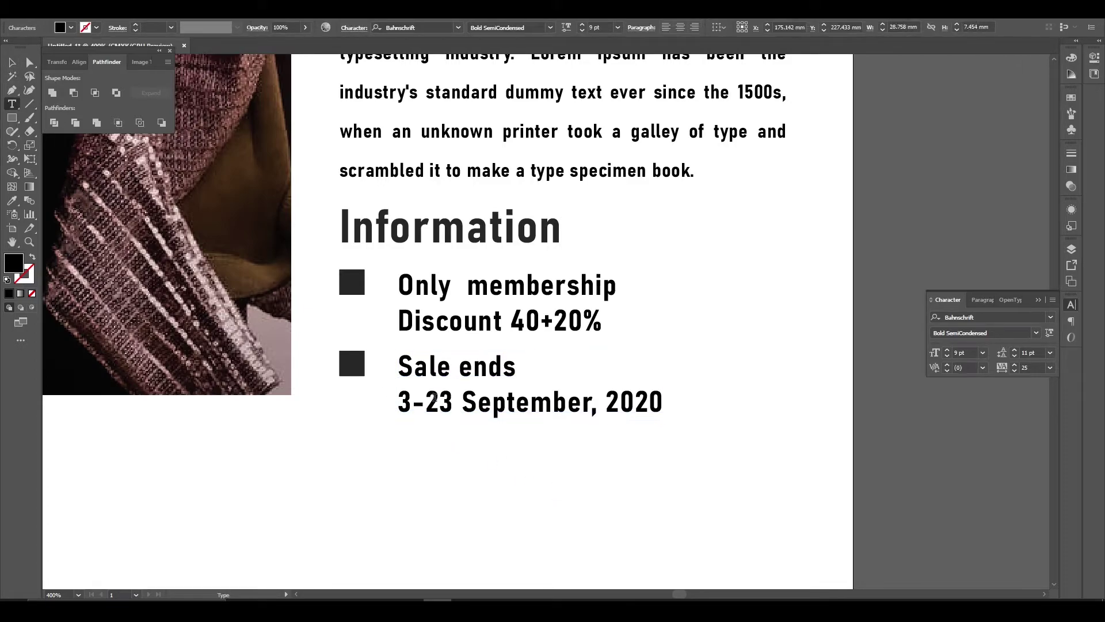
Step: Change the date's 2 to 1 so it reads '3-13 September, 2020'
type("1")
key("Escape")
left_click(561, 466)
Step: Eyedropper the yellow block's fill onto both bullet squares
scroll(561, 466, "down", 1)
scroll(562, 468, "down", 1)
scroll(553, 457, "up", 1)
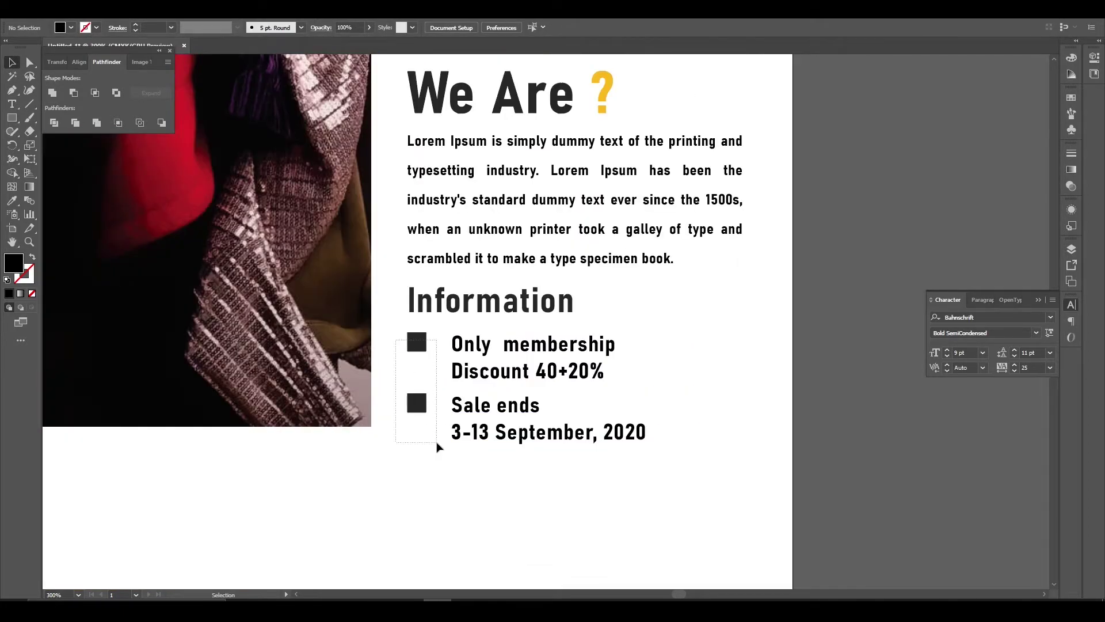
left_click(437, 447)
scroll(481, 464, "down", 2)
key("i")
left_click(234, 486)
key("v")
Step: Select both bullet text frames, 'Only membership' and 'Sale ends'
scroll(558, 451, "up", 3)
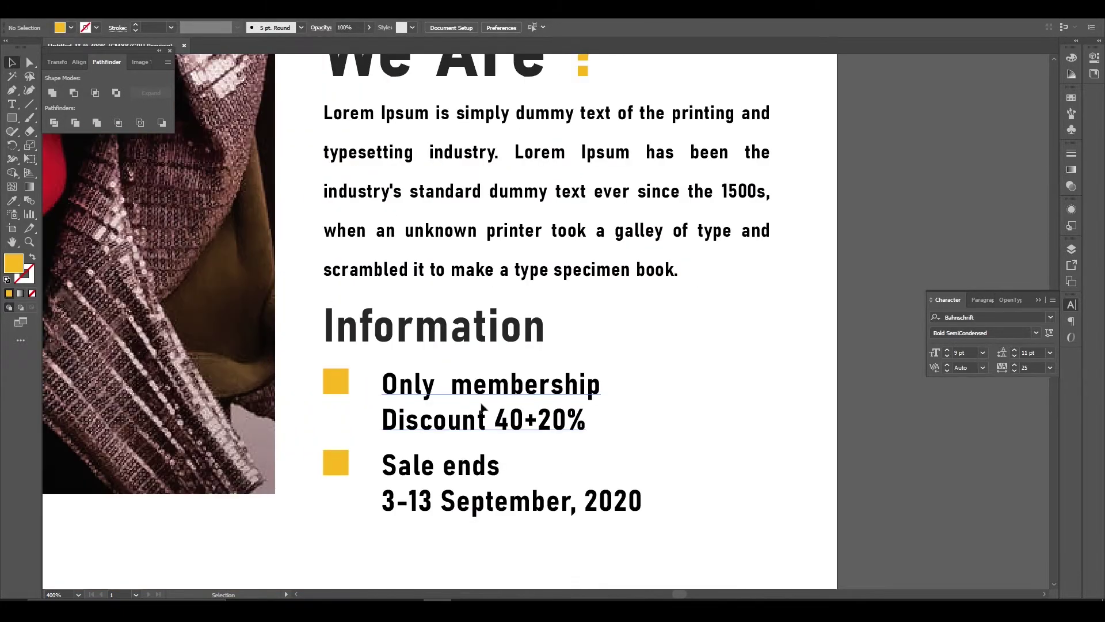
left_click(482, 404)
scroll(412, 397, "up", 2)
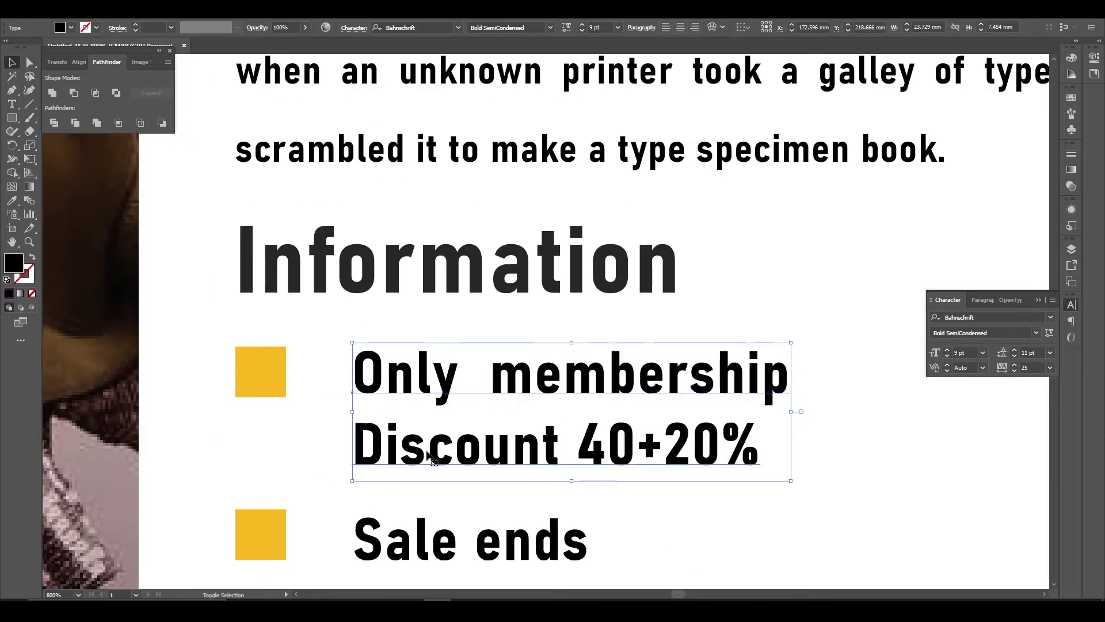
scroll(420, 436, "down", 1)
left_click(452, 489, "shift")
scroll(696, 493, "down", 2)
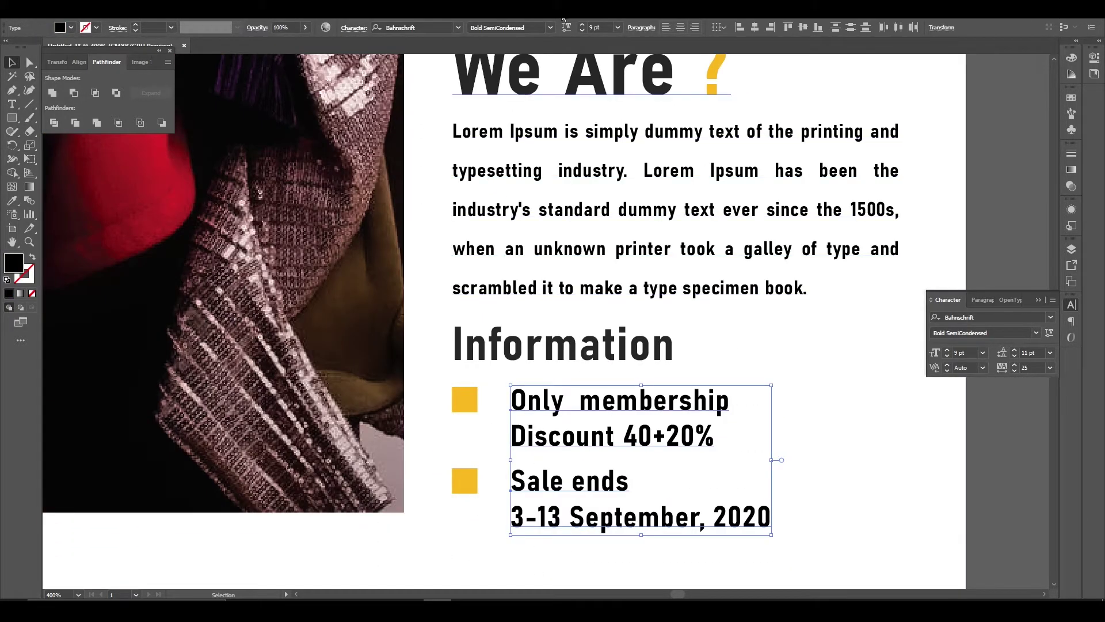
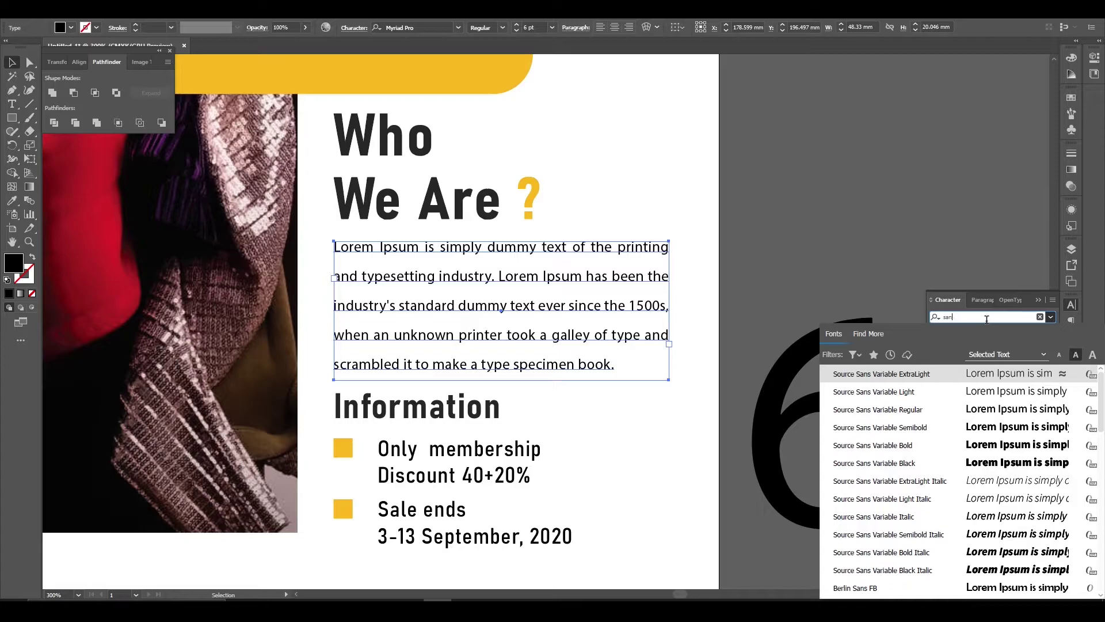
Step: Preview Source Sans weights on the body paragraph and apply Source Sans Variable Regular
key("Down")
key("Down")
key("Down")
key("Down")
key("Down")
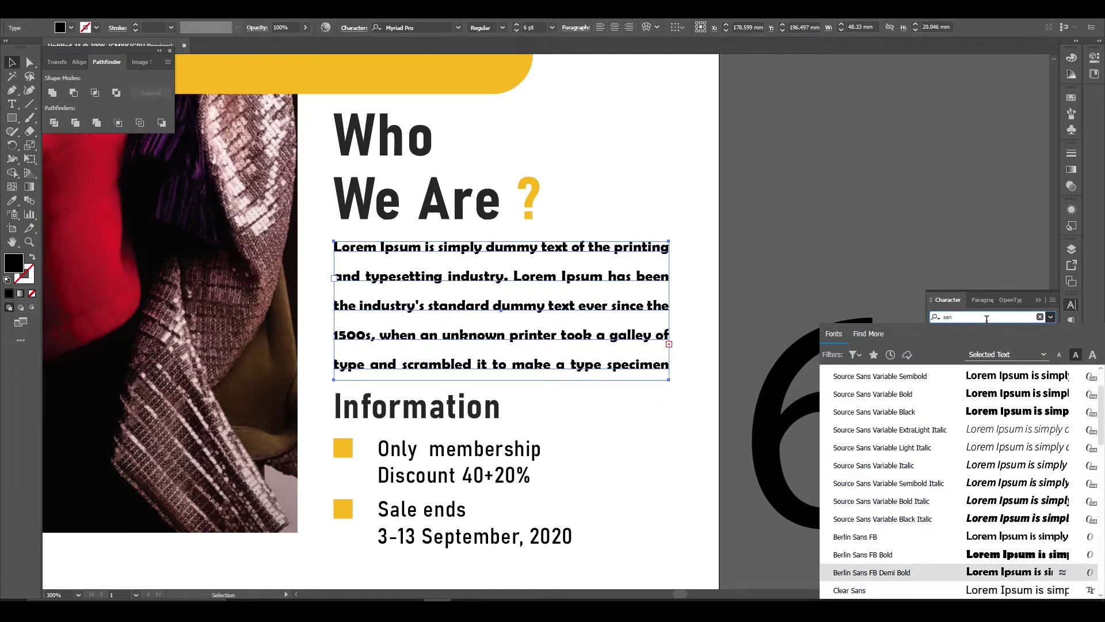
key("Up")
key("Up")
key("Up")
key("Up")
key("Down")
key("Down")
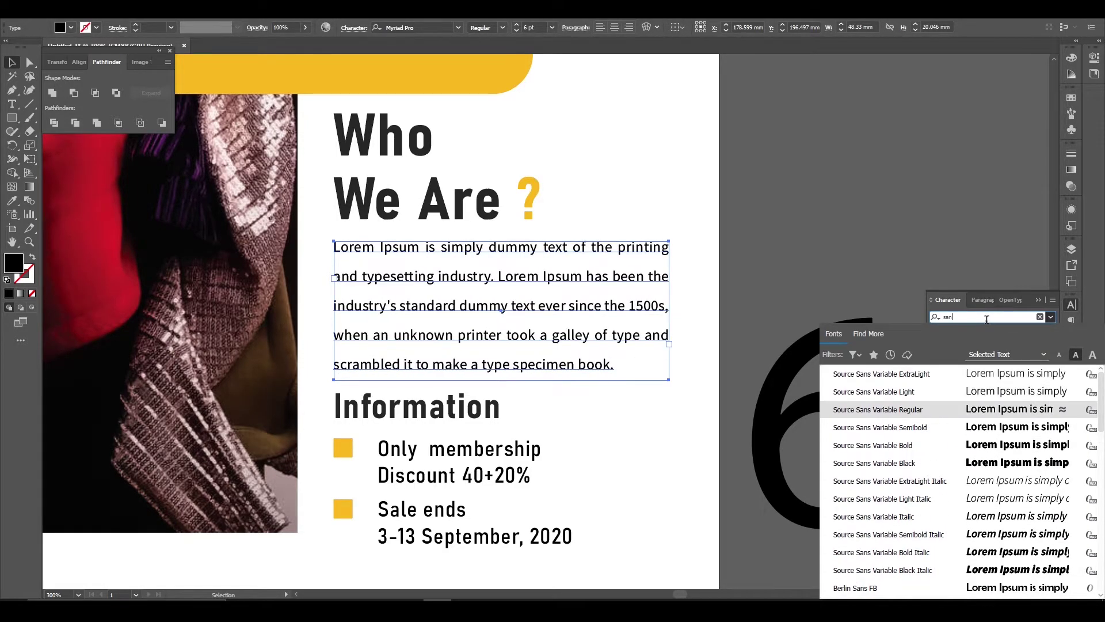
key("Return")
Step: Eyedropper the Who heading's style onto 60% and enlarge it to about 126 pt
left_click(851, 250)
key("ctrl+0")
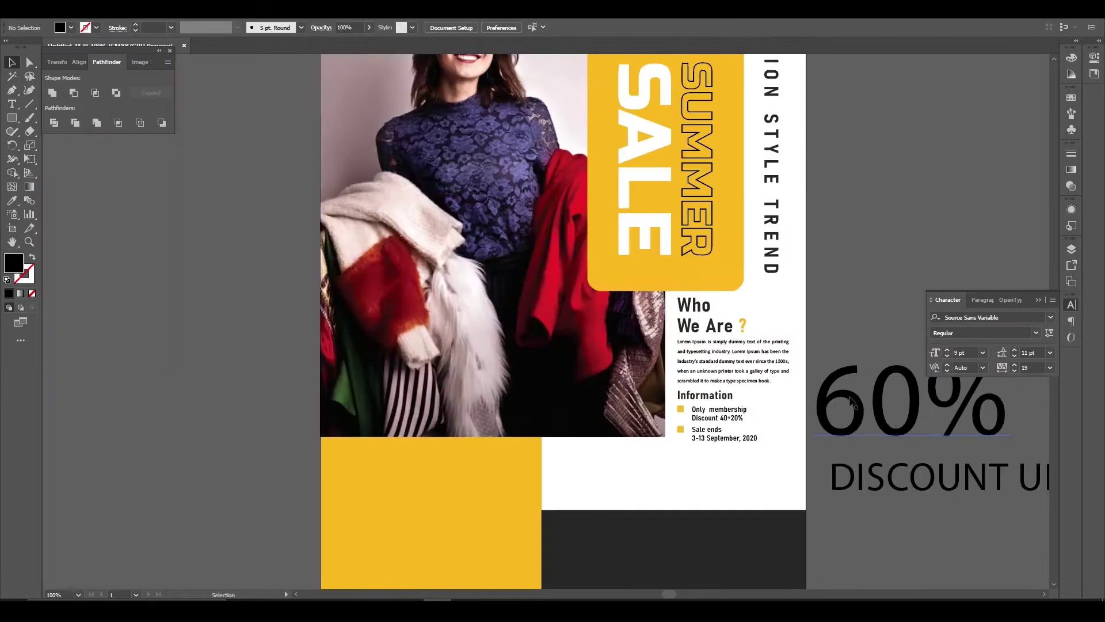
scroll(703, 371, "right", 2)
scroll(702, 371, "up", 5)
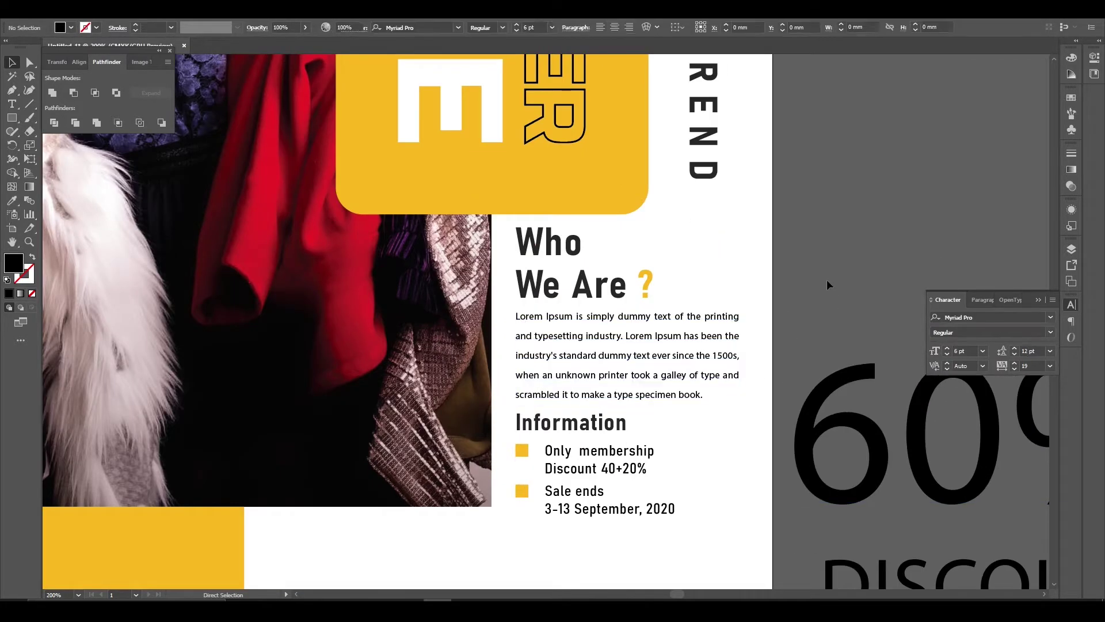
scroll(827, 279, "down", 1)
scroll(814, 353, "down", 1)
scroll(810, 374, "right", 2)
left_click(810, 374)
scroll(810, 375, "down", 1)
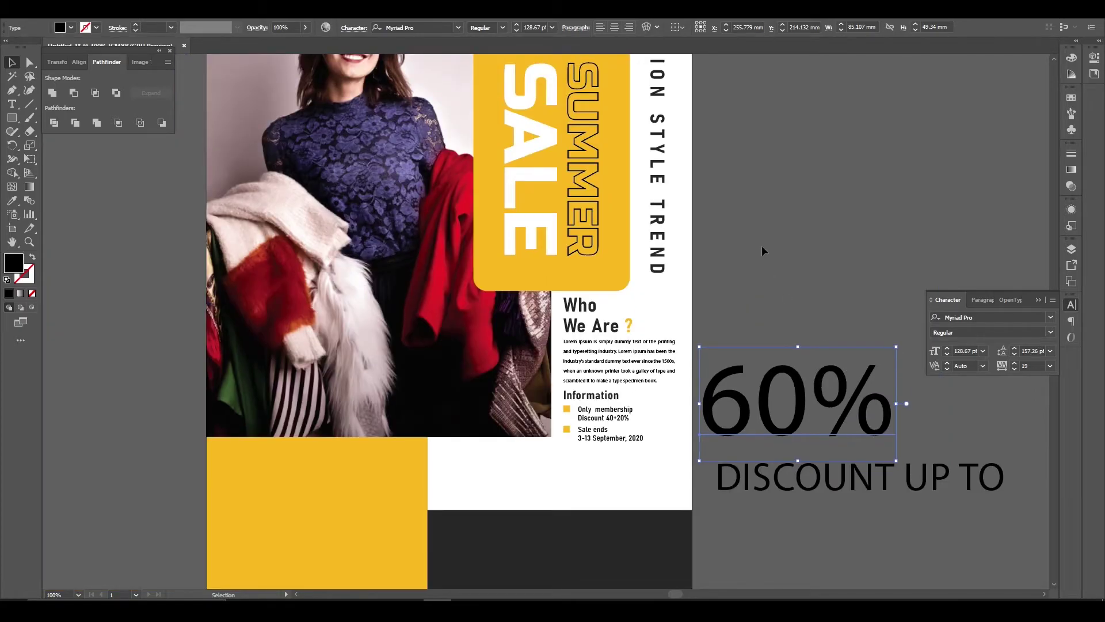
scroll(763, 248, "right", 1)
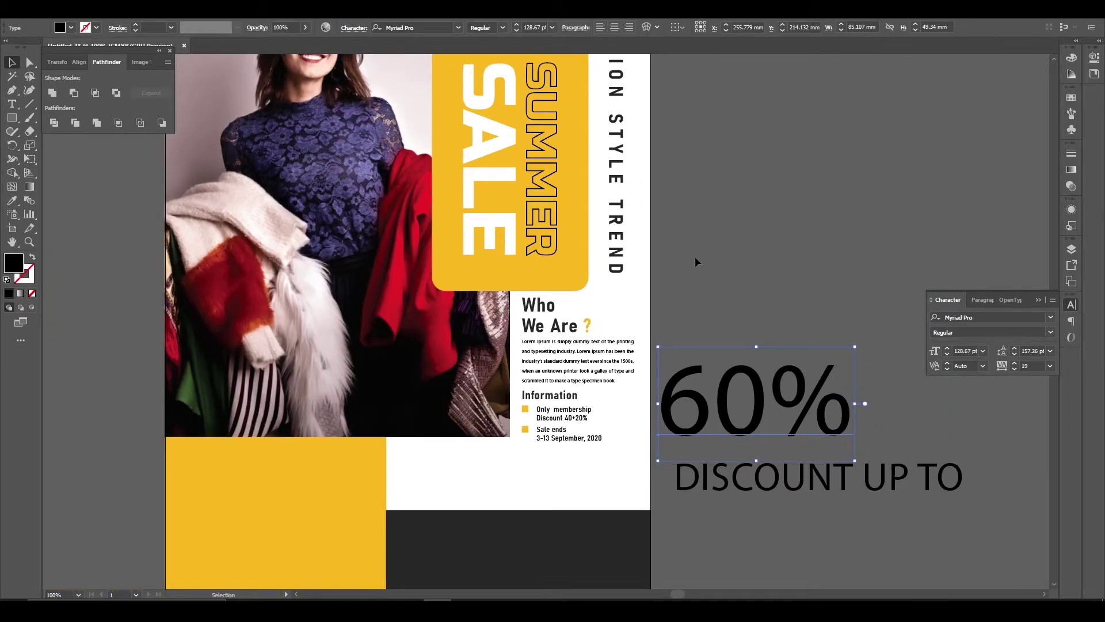
key("i")
left_click(549, 303)
key("v")
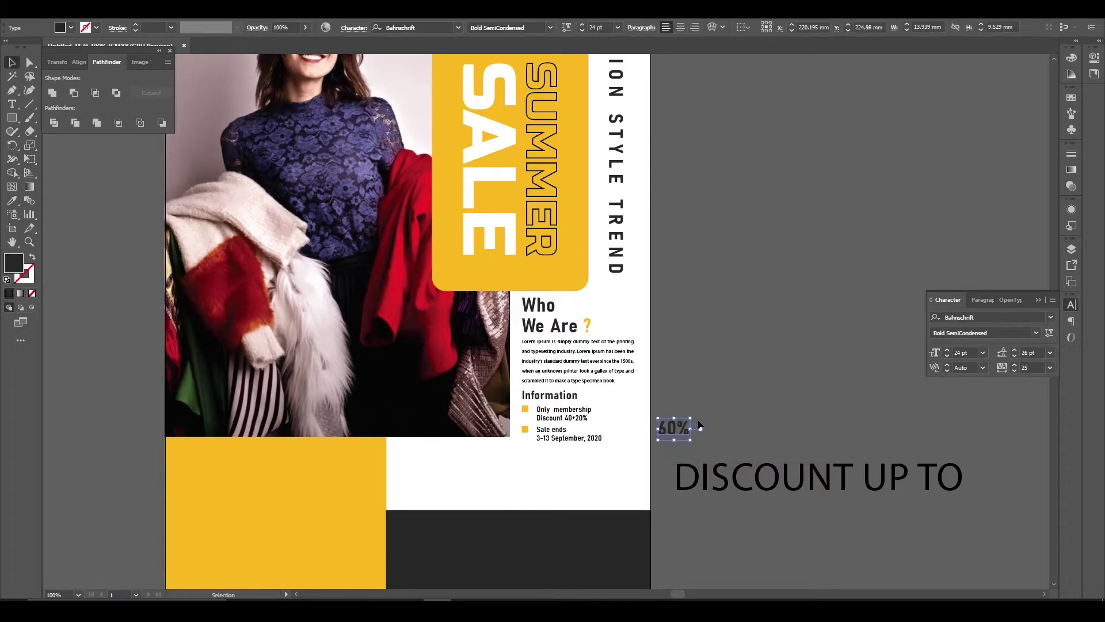
left_click_drag(690, 419, 848, 338)
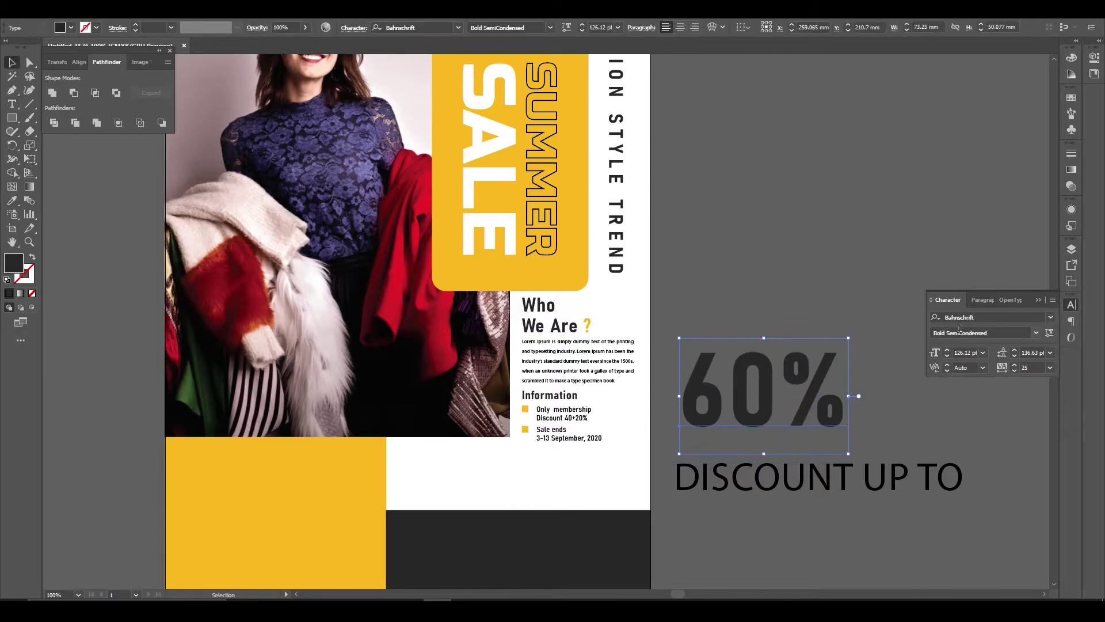
Step: Try Gotham for the 60%, keep Bahnschrift, and move it onto the model photo
left_click(978, 317)
type("gotha")
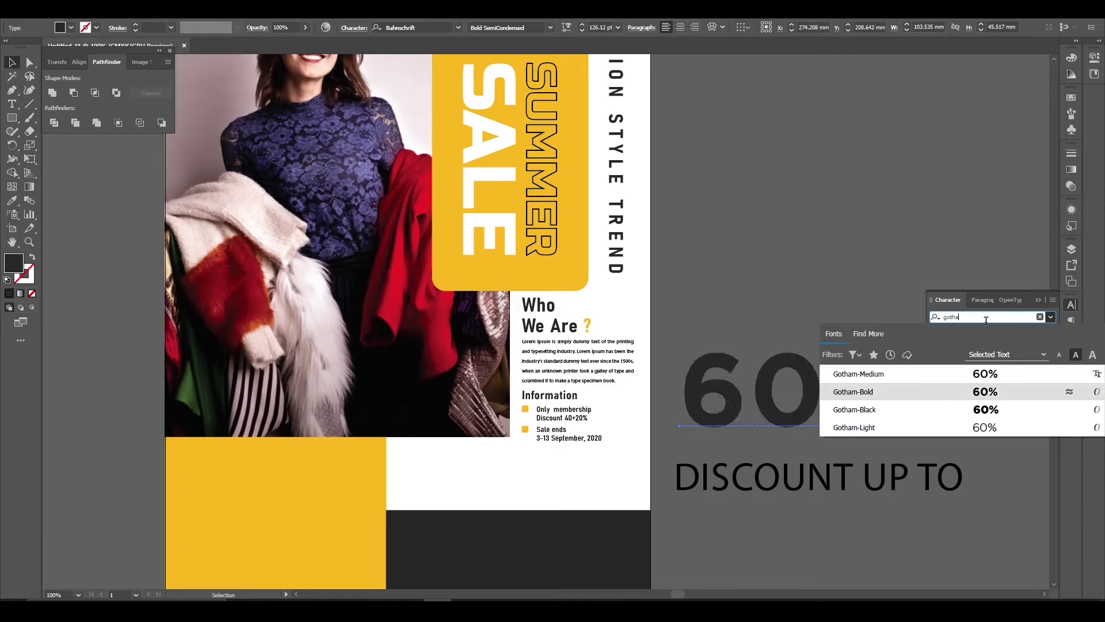
key("Down")
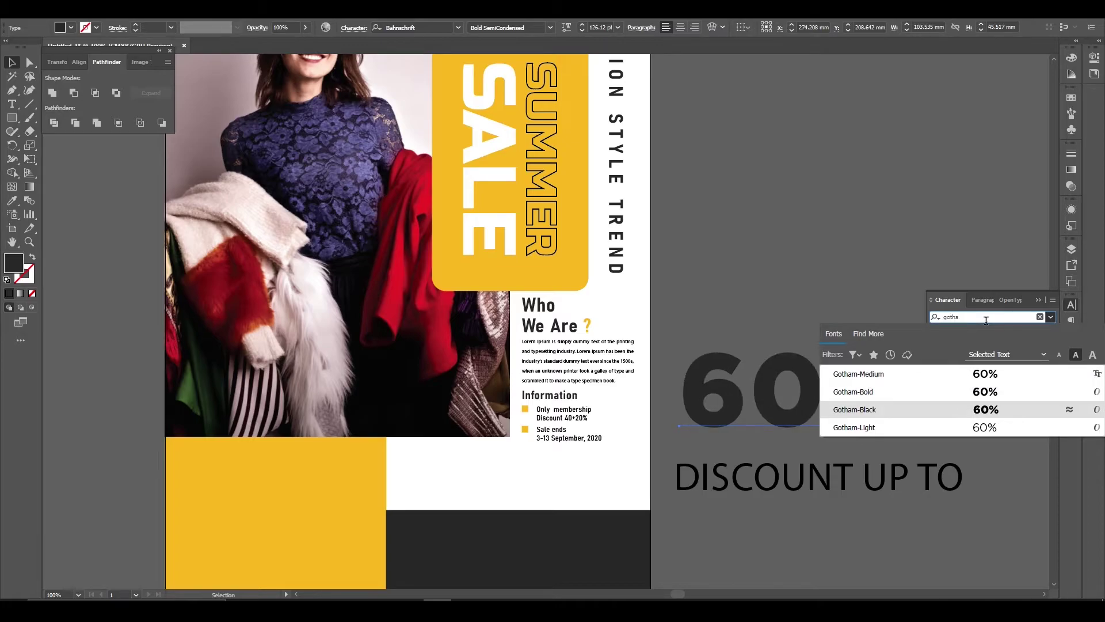
key("Up")
key("Up")
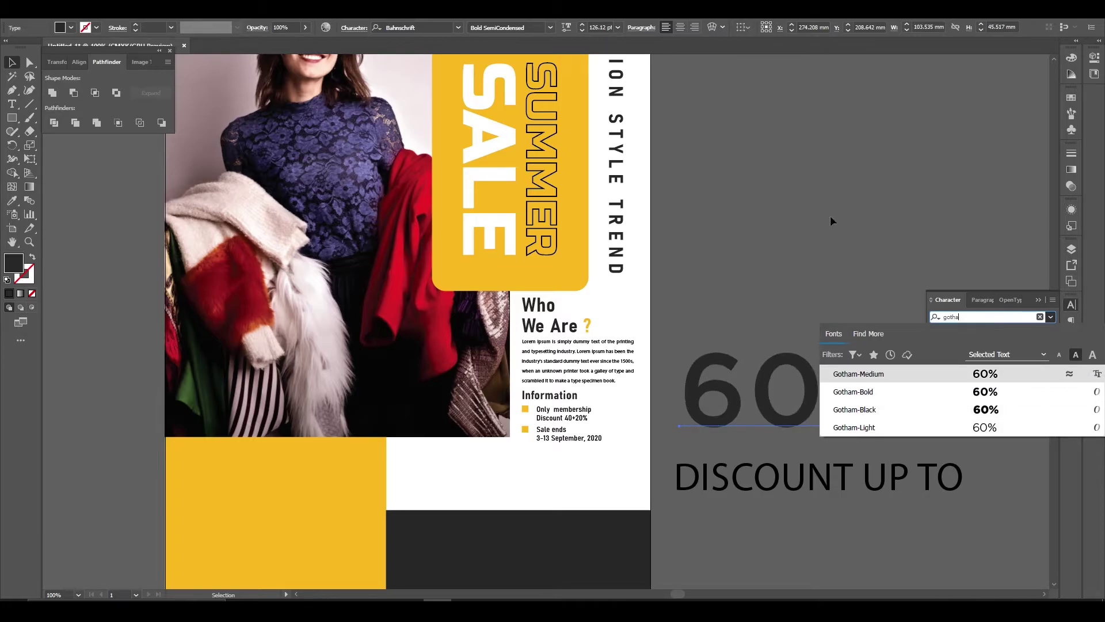
key("Escape")
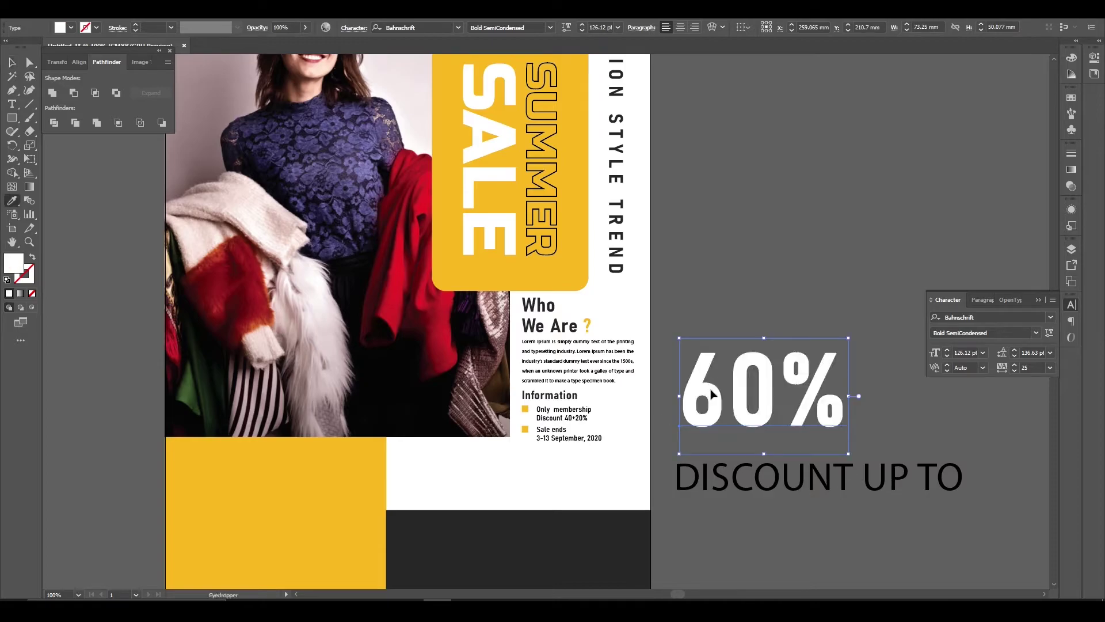
left_click_drag(768, 397, 285, 349)
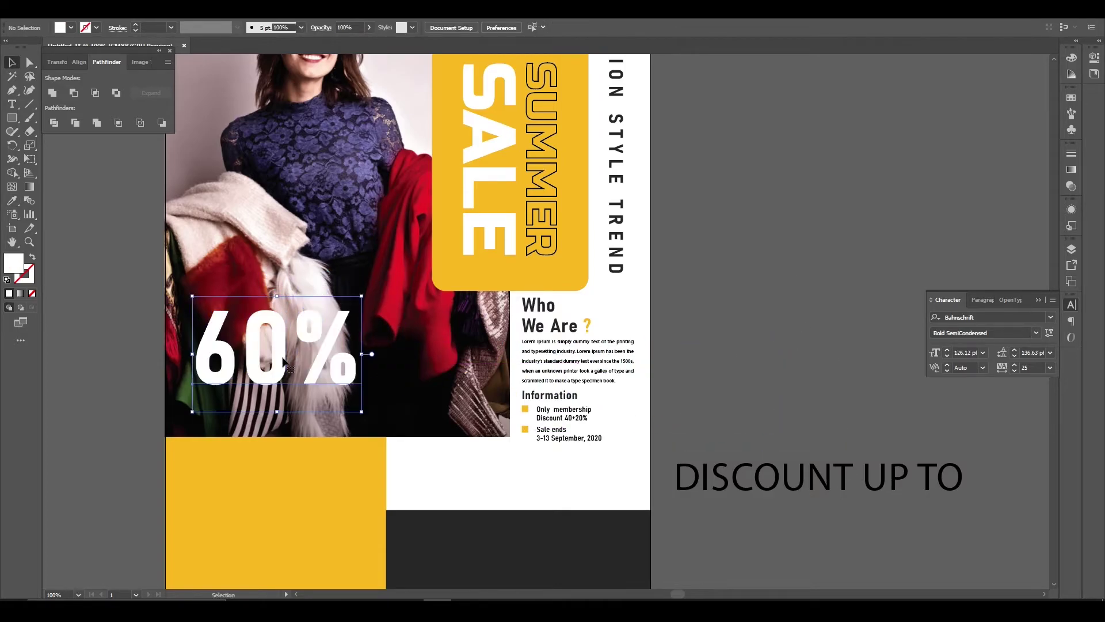
Step: Shrink DISCOUNT UP TO to about 17 pt, copy the heading style, and place it beneath 60%
left_click(832, 488)
left_click_drag(961, 503, 777, 491)
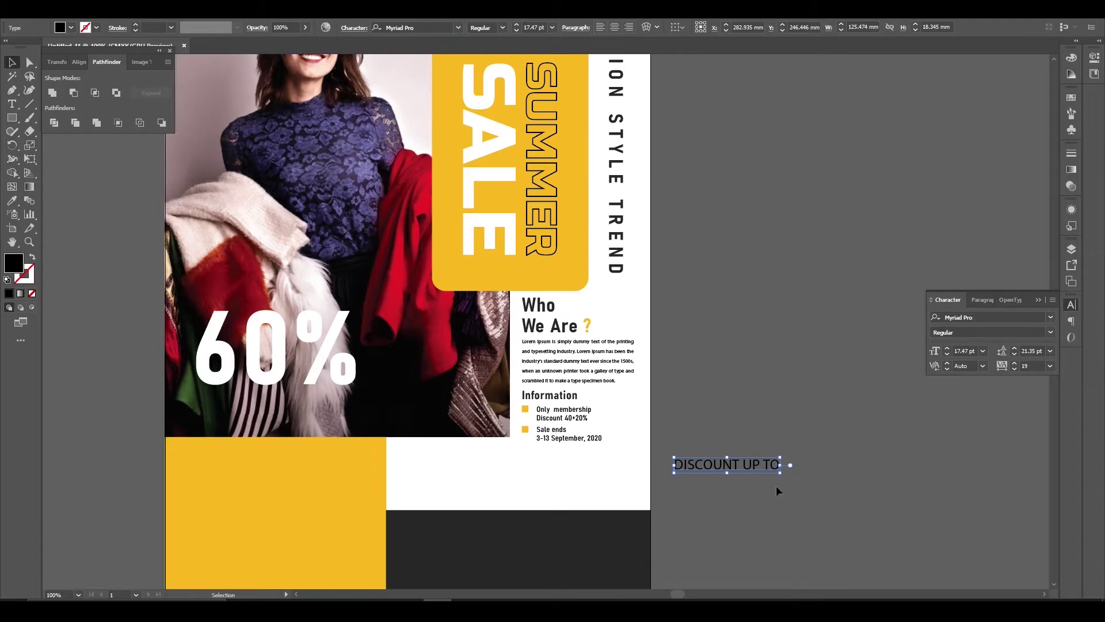
key("i")
left_click(550, 394)
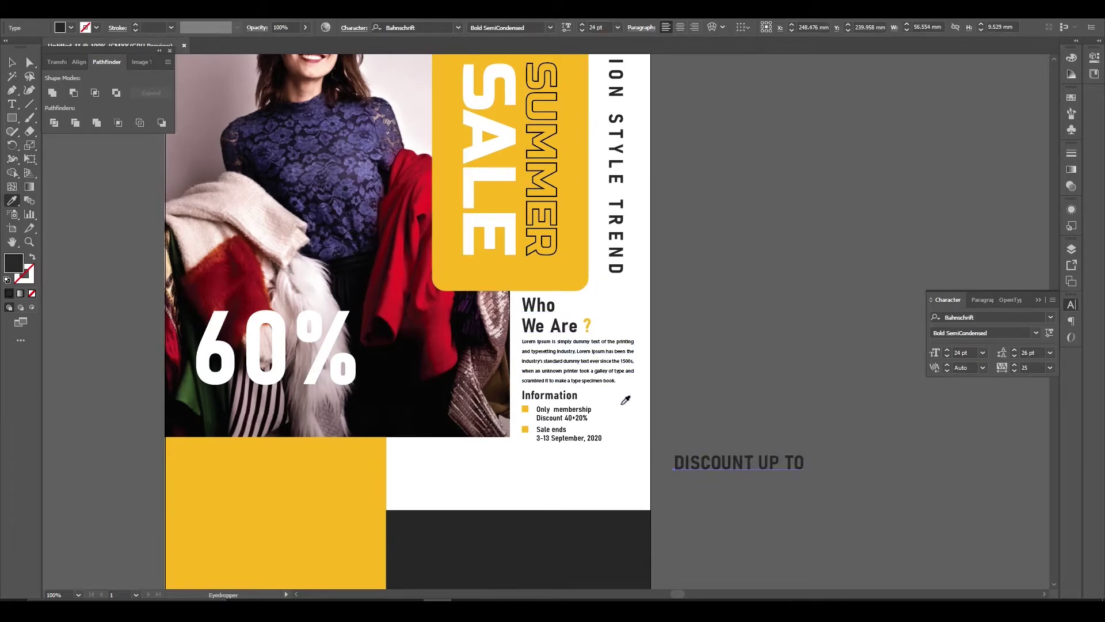
key("ctrl+shift+a")
left_click_drag(775, 462, 311, 413)
Step: Scale the 60% and DISCOUNT UP TO together and nudge them into place
key("ctrl+equal")
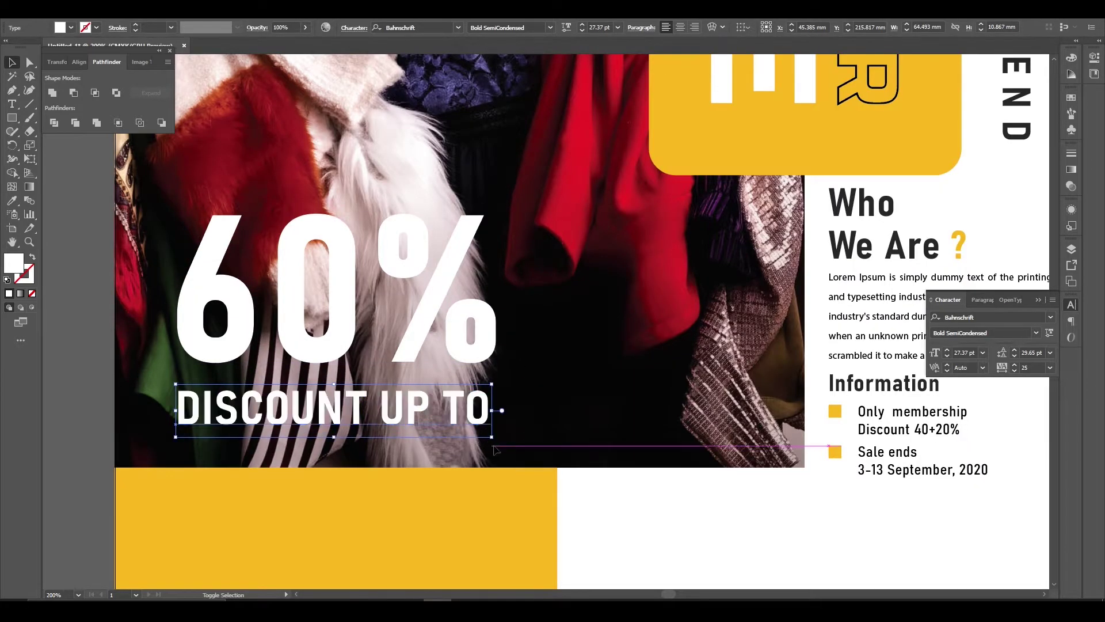
left_click(402, 334, "shift")
key("ctrl+minus")
left_click_drag(494, 217, 524, 197)
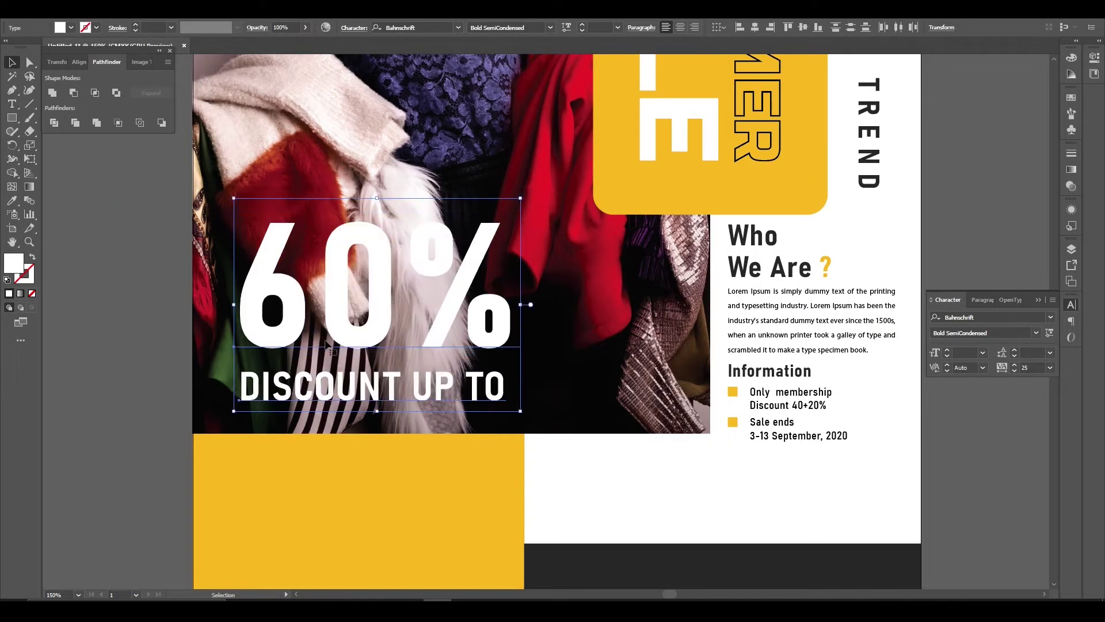
left_click_drag(301, 331, 303, 329)
key("ctrl+shift+a")
key("ctrl+0")
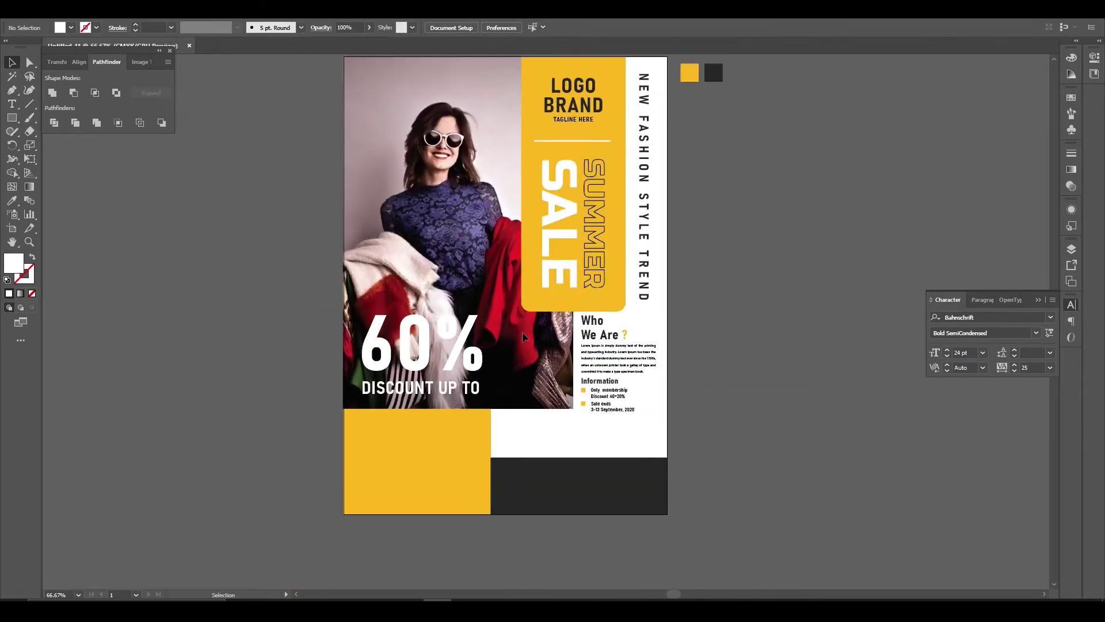
key("ctrl+z")
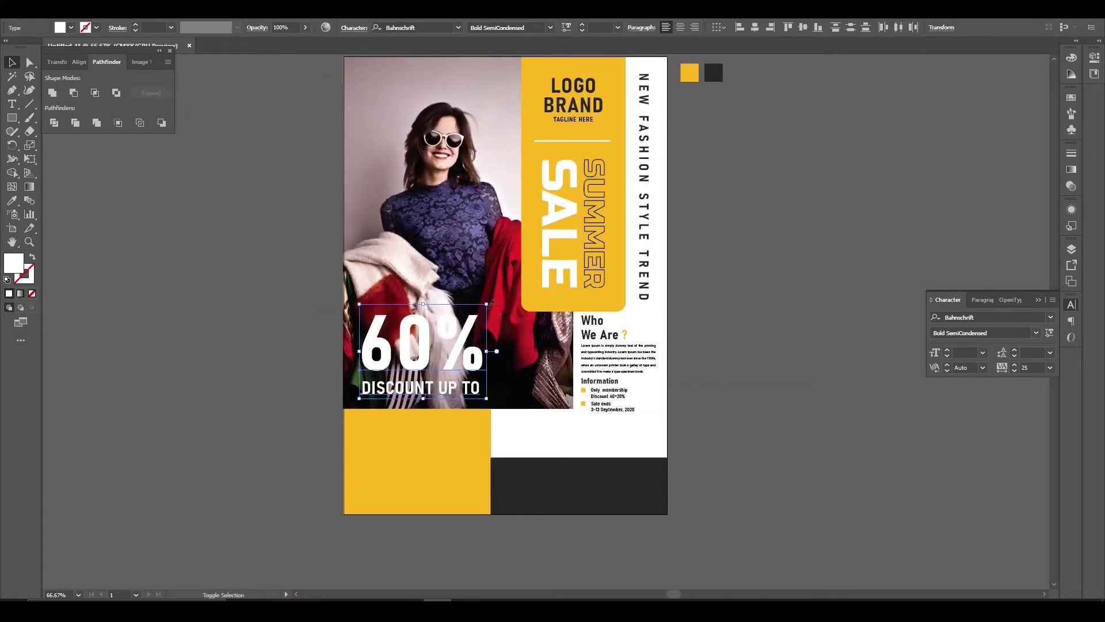
Step: Widen the discount texts slightly and select the 60% DISCOUNT UP TO group
left_click_drag(491, 303, 495, 303)
key("ctrl+shift+a")
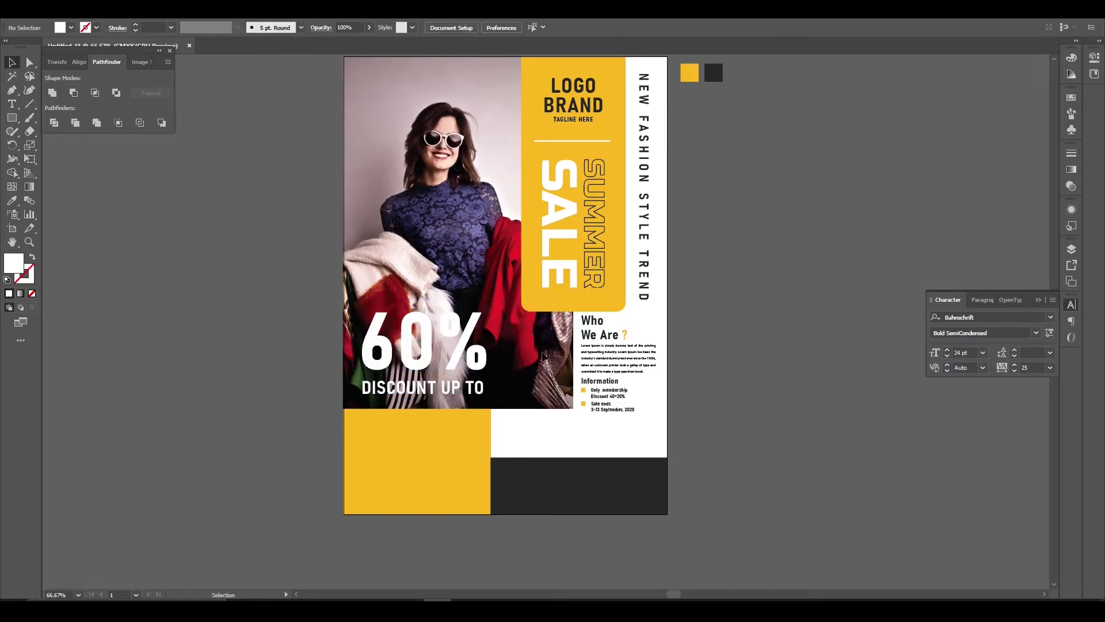
key("ctrl+z")
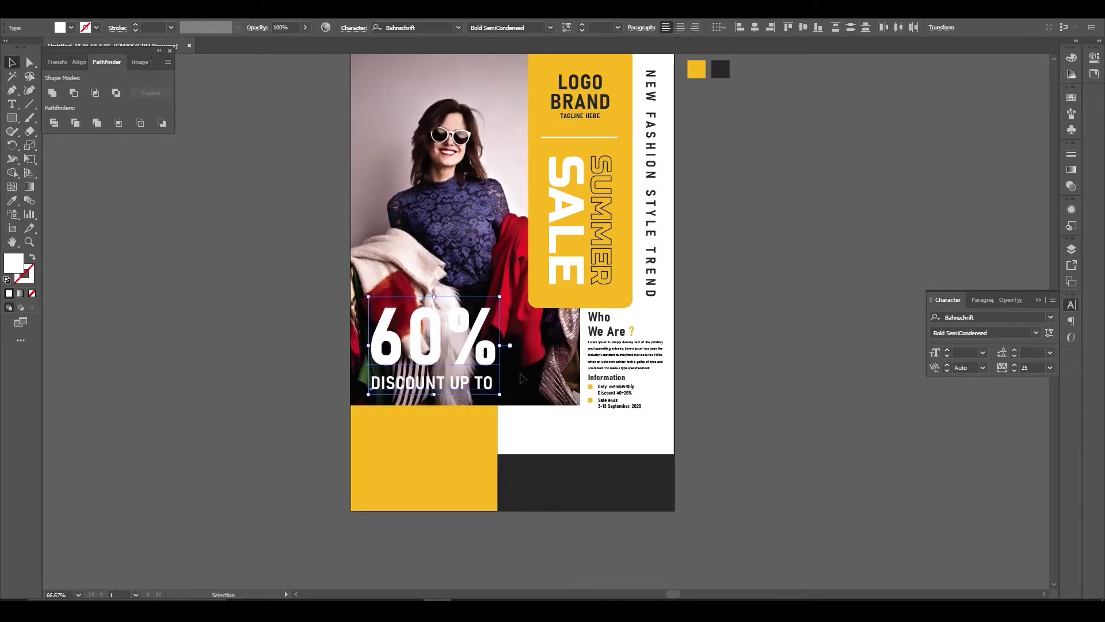
left_click(263, 418)
scroll(261, 414, "down", 1)
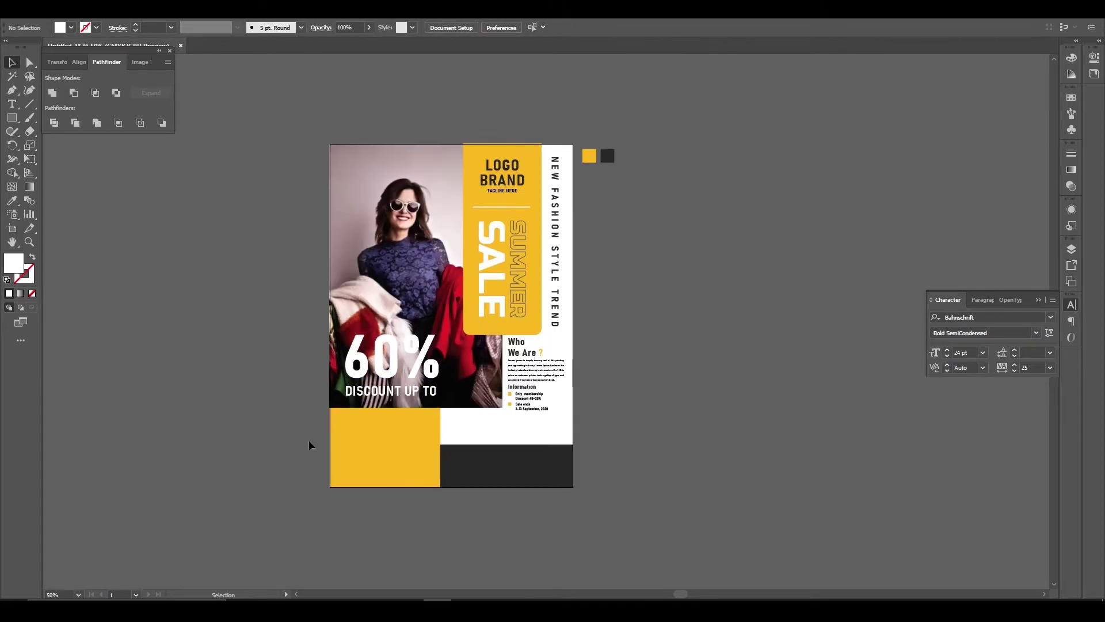
scroll(309, 440, "up", 1)
left_click_drag(254, 423, 180, 434)
scroll(344, 541, "up", 1)
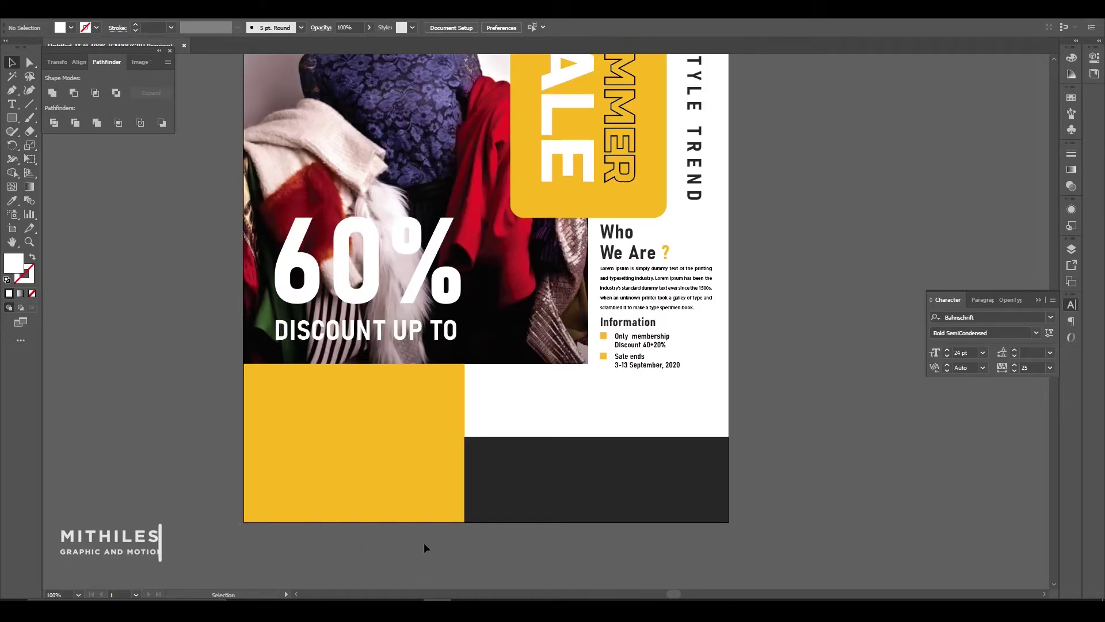
scroll(424, 544, "down", 1)
scroll(486, 470, "up", 1)
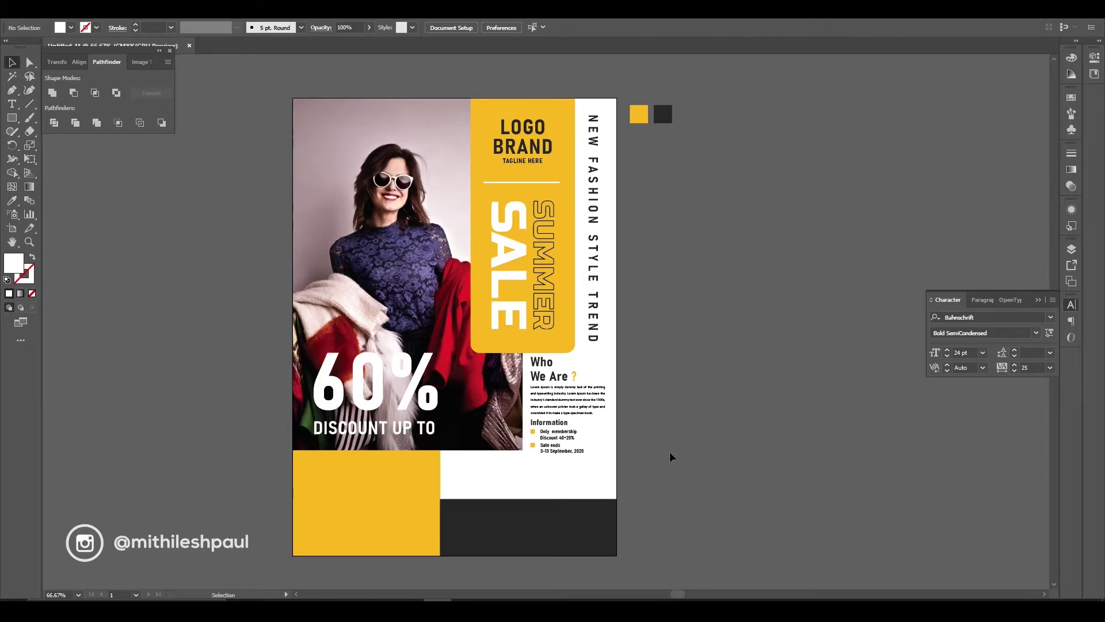
scroll(421, 442, "down", 1)
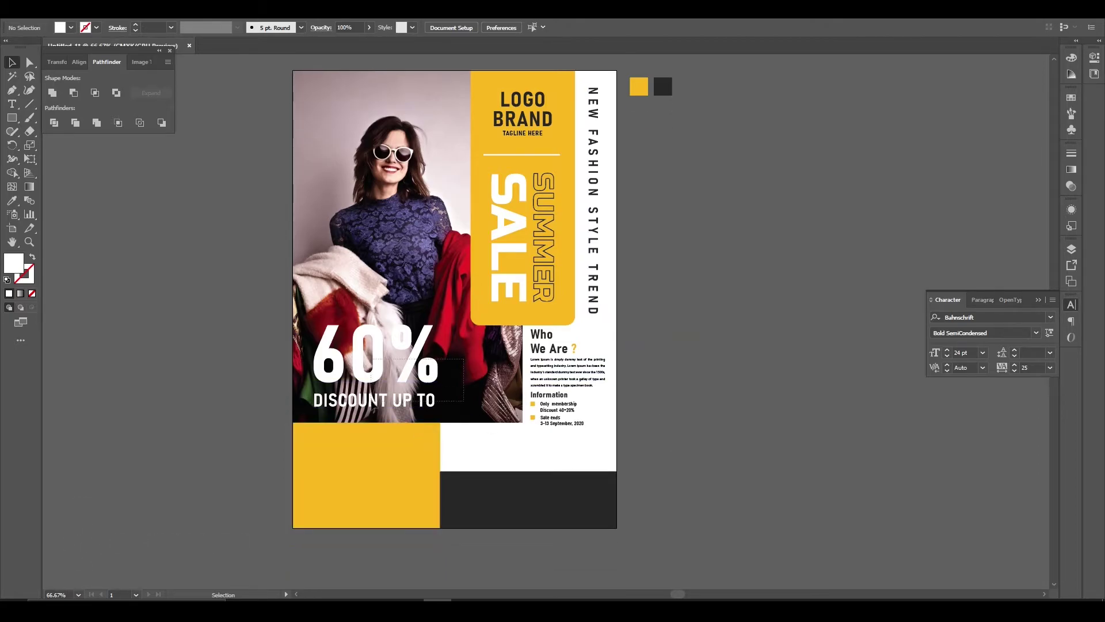
left_click(432, 373)
Step: Apply a Multiply 75% drop shadow with 2.47 mm offsets and 1.76 mm blur
left_click(186, 18)
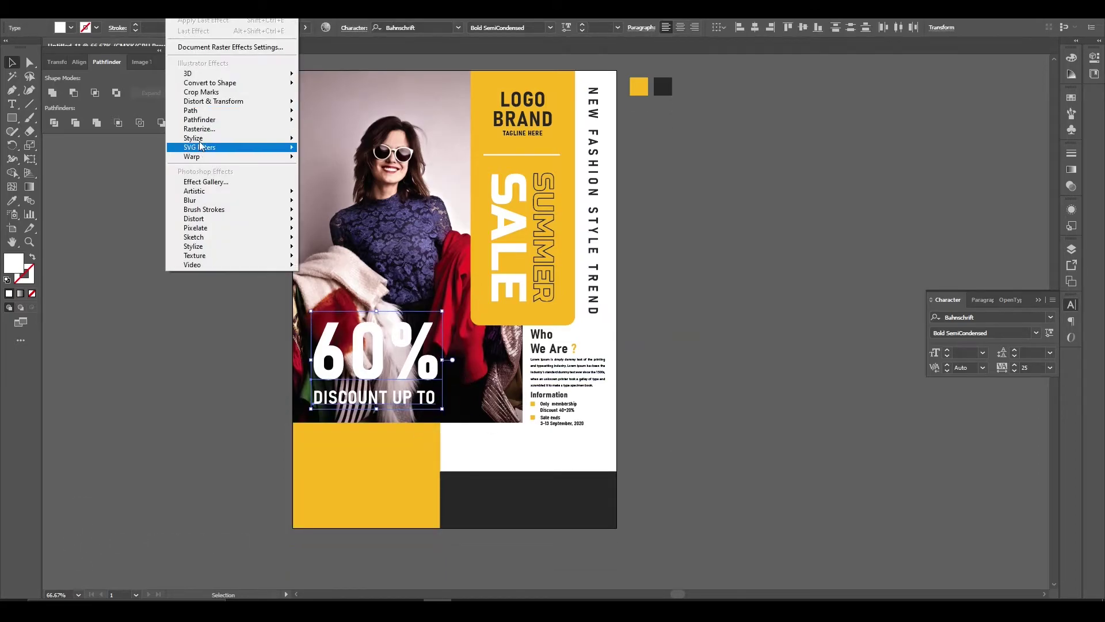
left_click(199, 128)
left_click(647, 382)
left_click(186, 18)
mouse_move(231, 138)
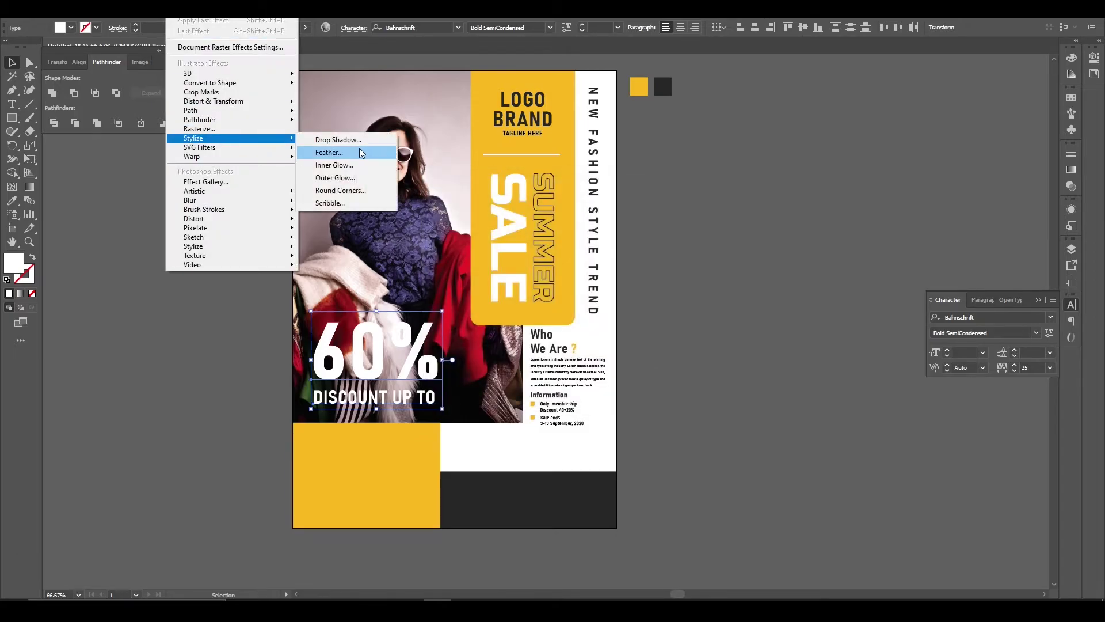
left_click(346, 139)
left_click(774, 401)
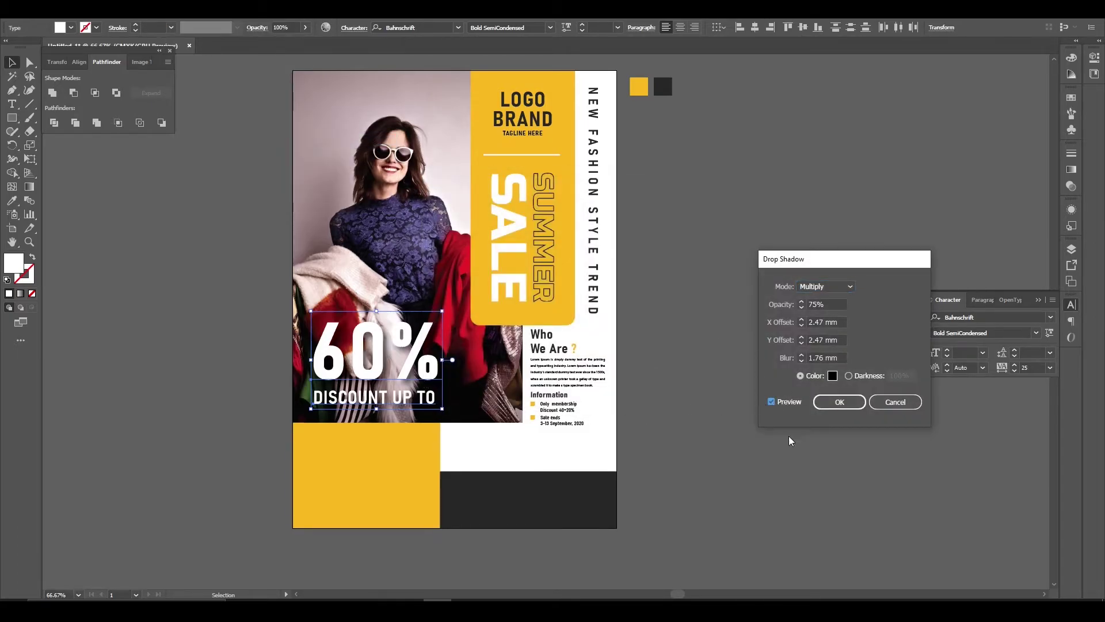
left_click(840, 402)
left_click(484, 436)
key("ctrl+equal")
key("ctrl+equal")
key("ctrl+equal")
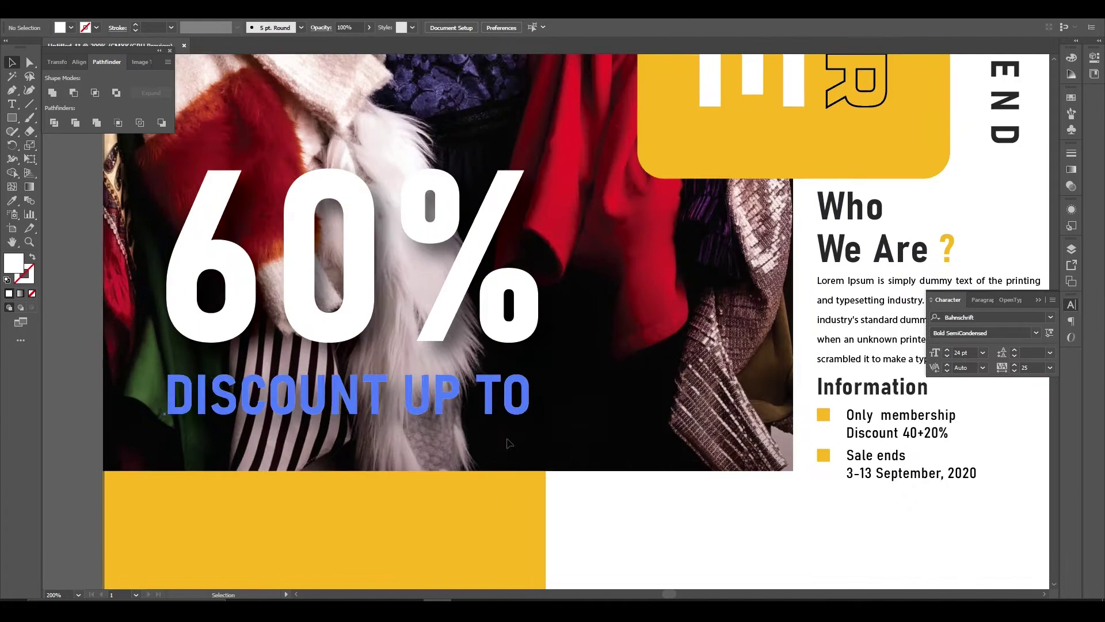
scroll(509, 443, "down", 3)
Step: Draw a white square on the yellow panel with the Rectangle tool
scroll(353, 545, "up", 1)
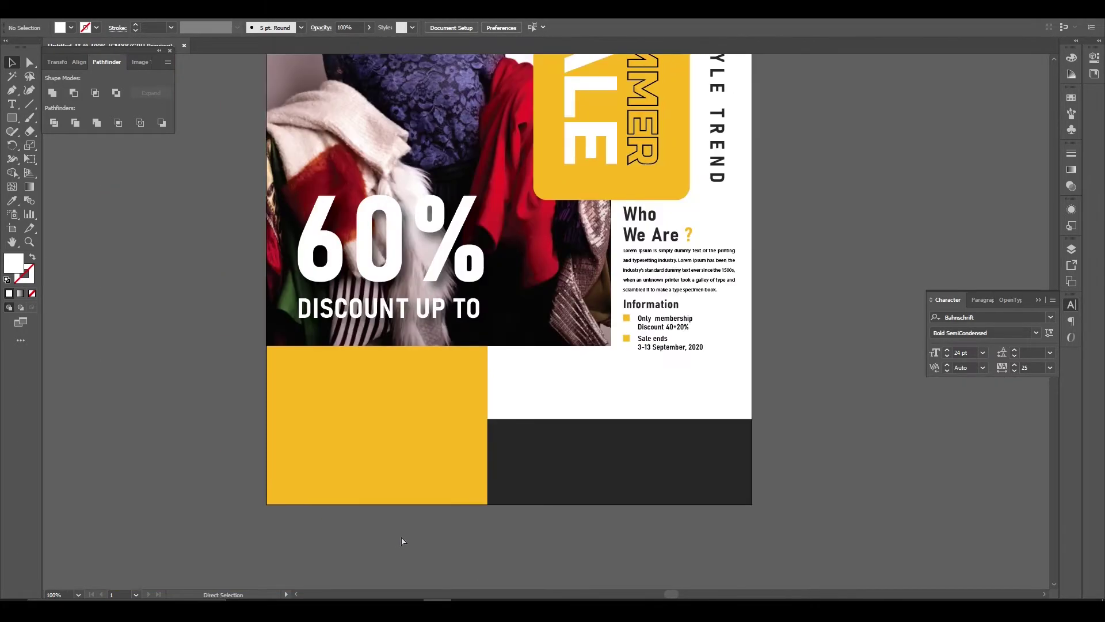
scroll(403, 541, "up", 1)
key("m")
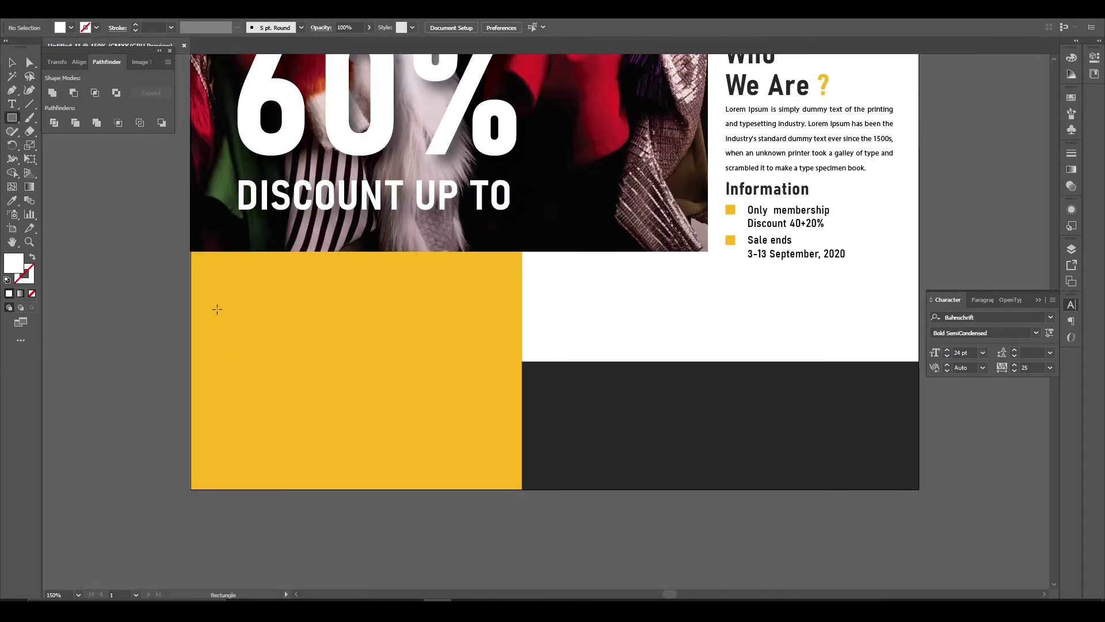
left_click_drag(221, 304, 357, 448)
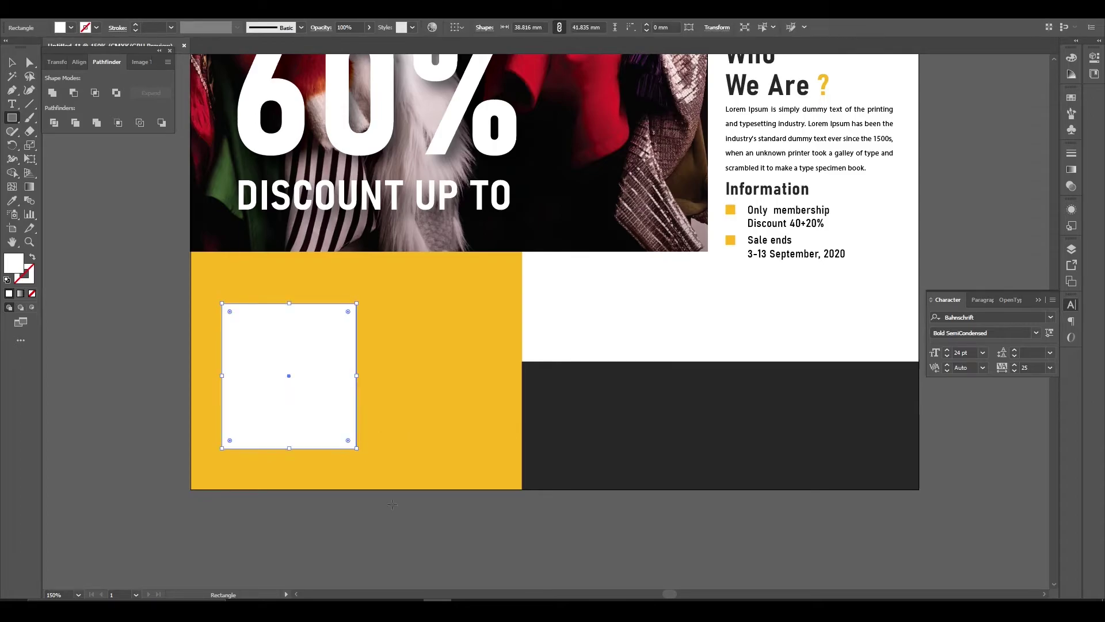
Step: Widen the yellow panel to the right and align the dark rectangle's left edge to it
key("v")
left_click(506, 377)
mouse_move(522, 371)
left_mouse_down()
mouse_move(548, 370)
mouse_move(538, 371)
left_mouse_up()
left_click(550, 435)
left_click_drag(523, 427, 538, 427)
left_click(537, 513)
Step: Nudge the white square up and right into position
left_click(286, 390)
key("Up")
key("Up")
key("Up")
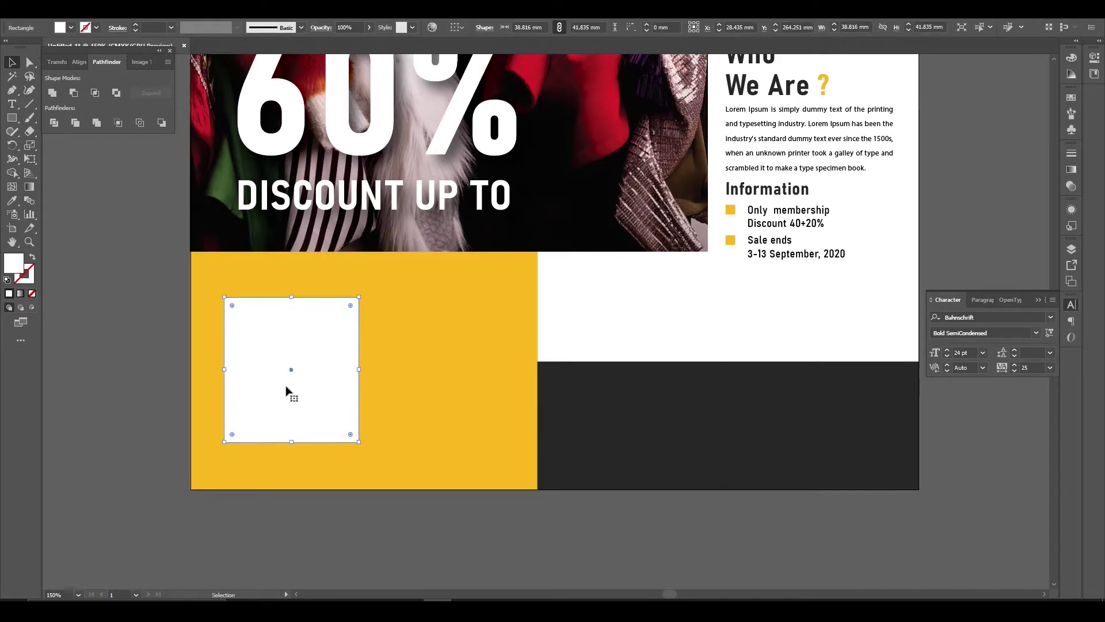
key("Right")
key("Right")
key("Right")
key("Right")
key("Right")
key("ctrl+shift+a")
key("ctrl+1")
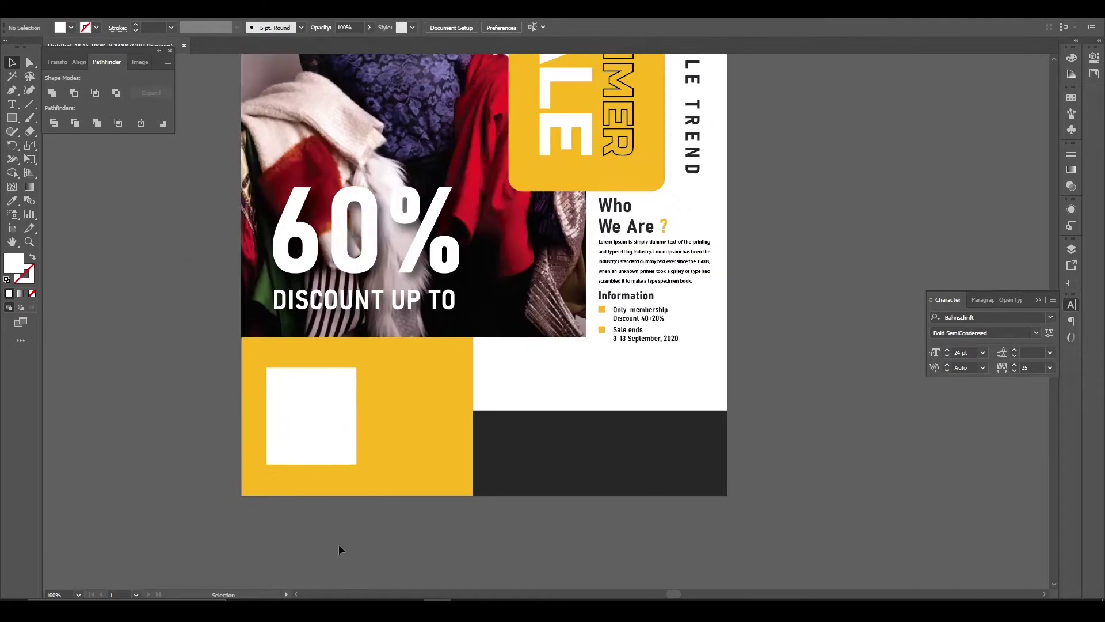
Step: Open G:\Illustrator File\Flyer 1(Summer sale) in File Explorer
key("alt+Tab")
key("alt+Up")
key("super+e")
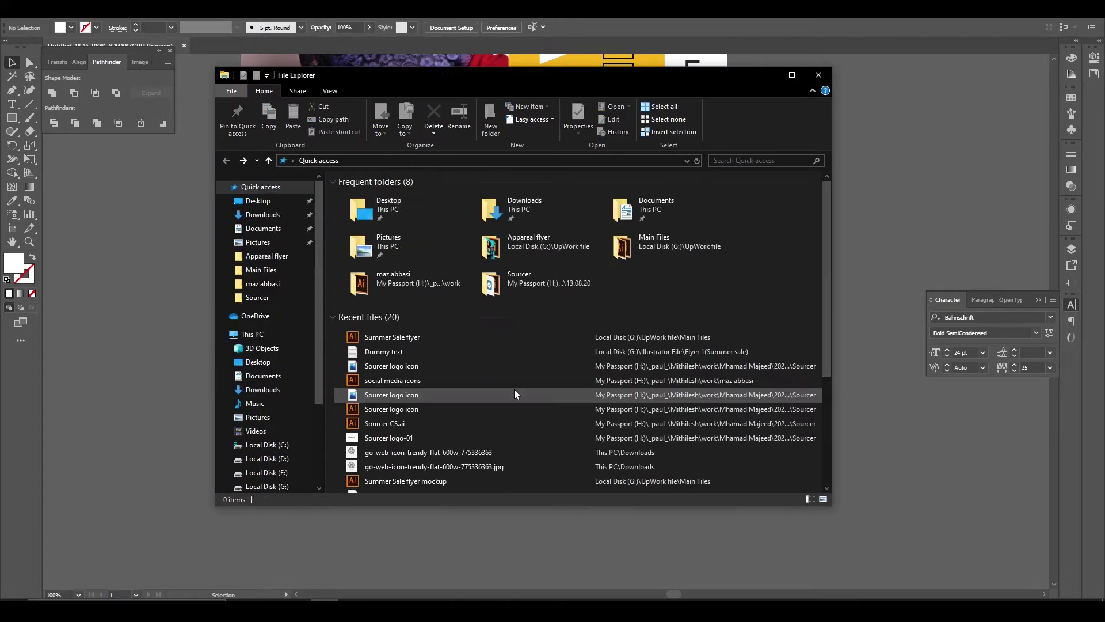
scroll(321, 399, "down", 2)
scroll(320, 404, "down", 1)
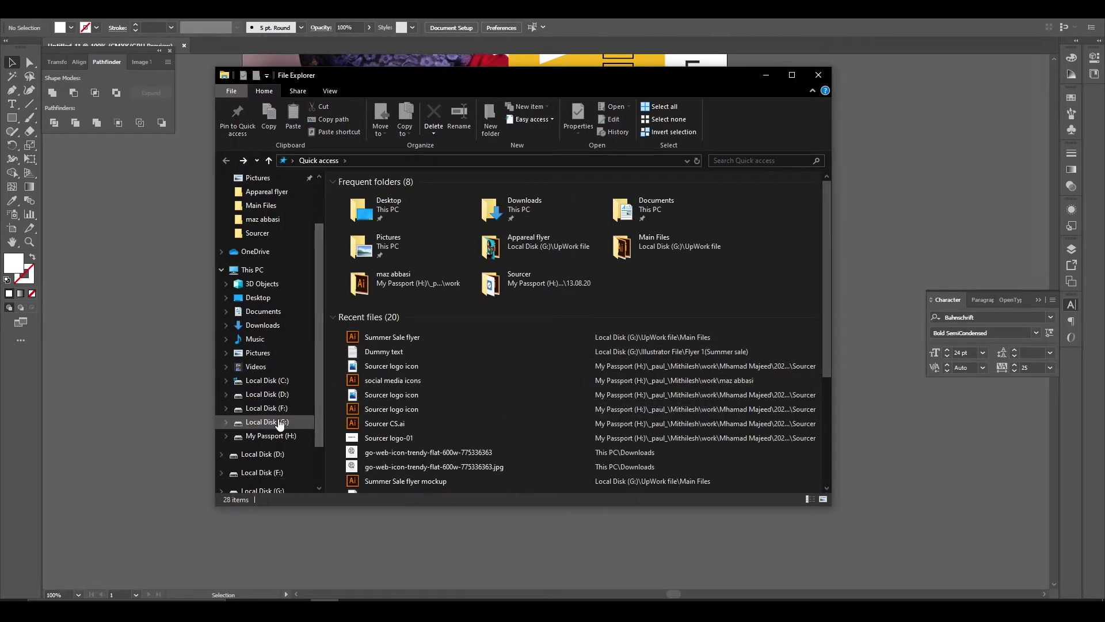
left_click(271, 422)
double_click(372, 258)
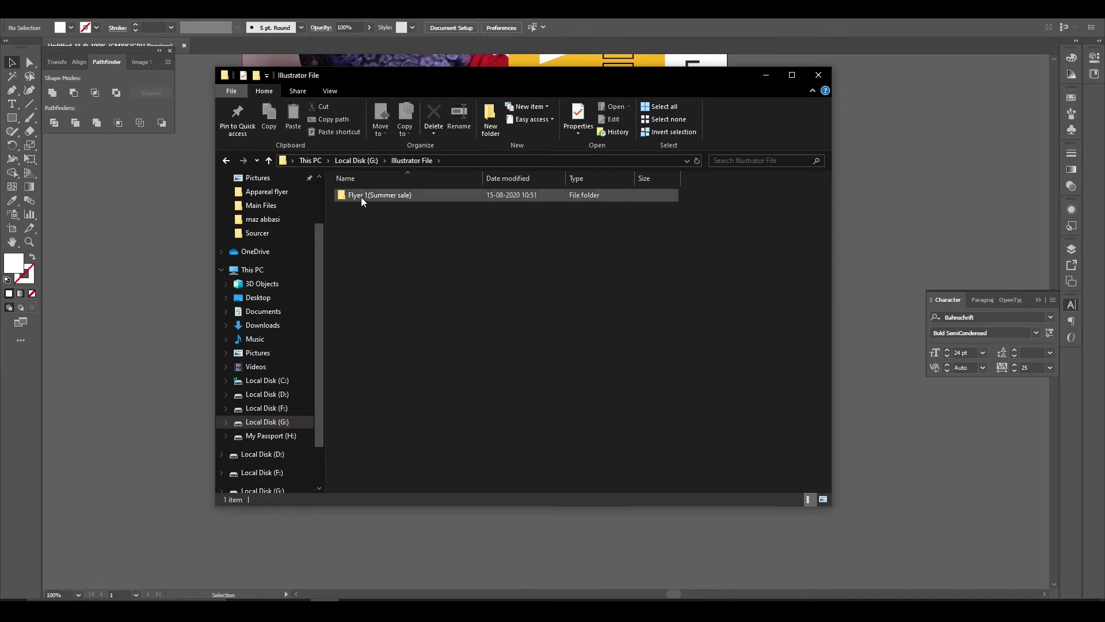
double_click(361, 196)
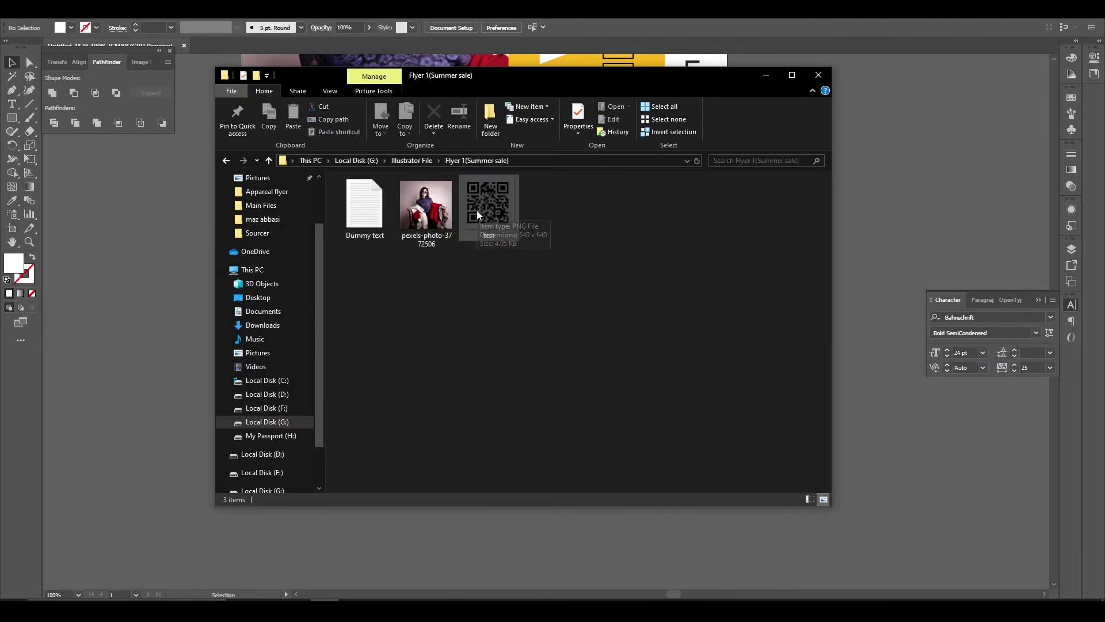
Step: Place test.png onto the flyer and scale the QR image to fill the white square
left_click_drag(477, 209, 868, 268)
left_click(764, 80)
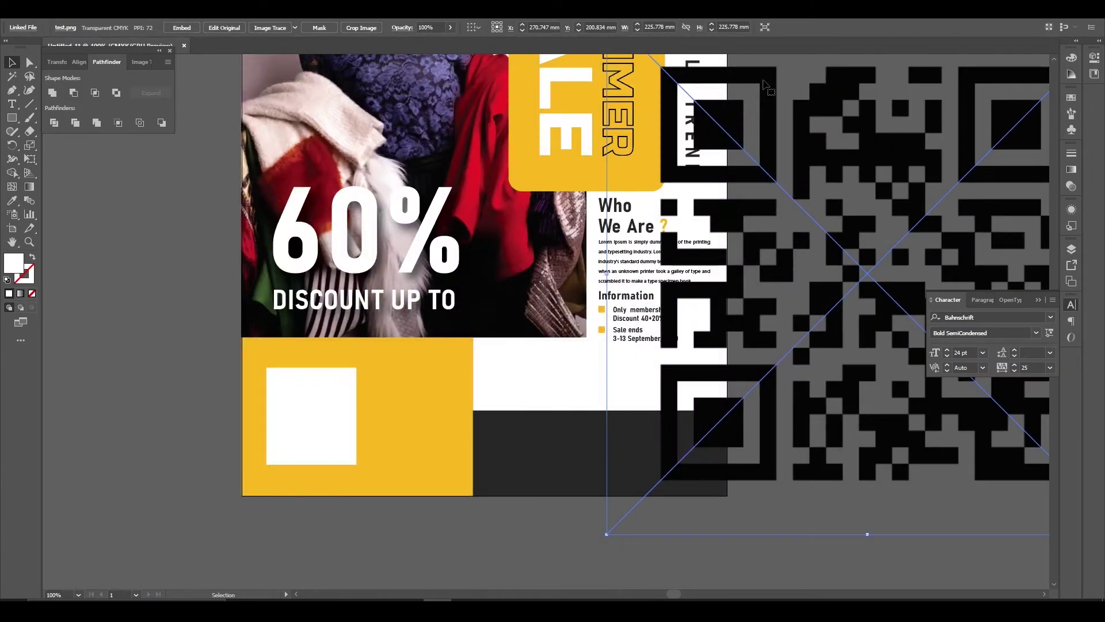
key("ctrl+minus")
key("ctrl+minus")
left_click_drag(976, 368, 599, 346)
left_click(614, 405)
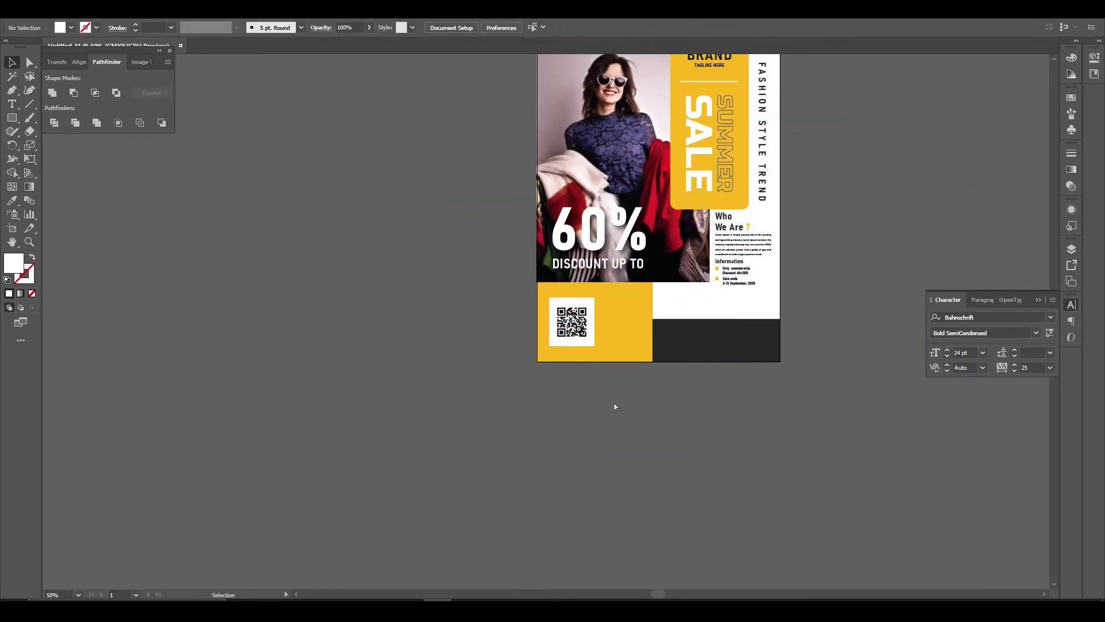
key("ctrl+plus")
key("ctrl+plus")
key("ctrl+plus")
key("ctrl+plus")
left_click(535, 397)
left_click_drag(548, 470, 557, 489)
Step: Trim the white backing square's top and bottom edges to fit the QR code
left_click(476, 491)
left_click_drag(475, 492, 476, 484)
left_click_drag(474, 297, 475, 307)
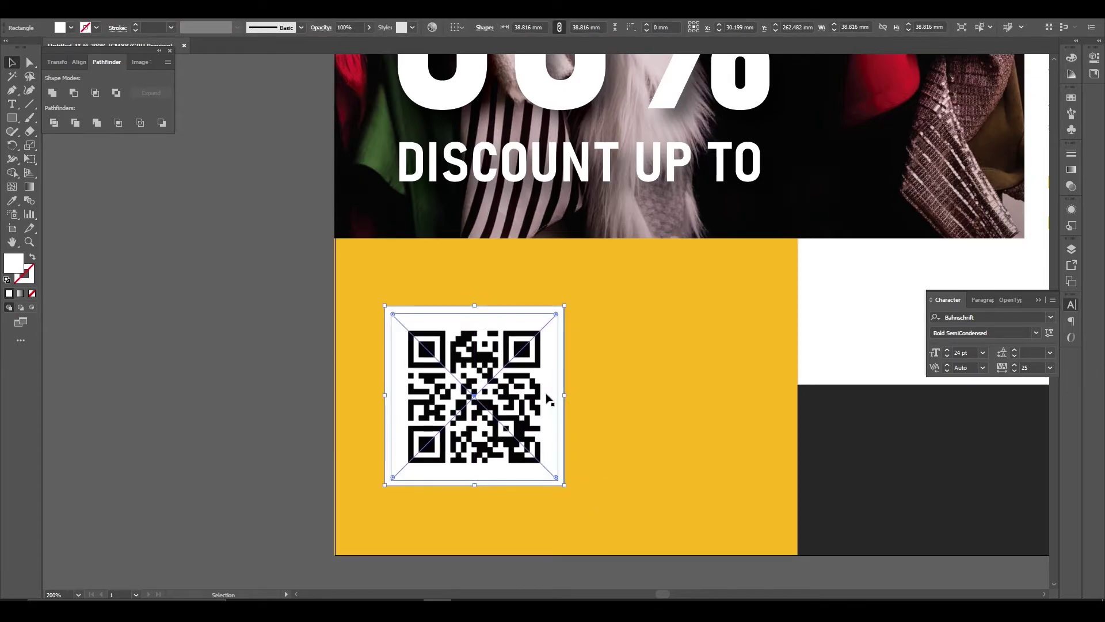
left_click(556, 411)
left_click(271, 403)
Step: Type GET THIS ITEM on two lines and move it beside the QR code
scroll(333, 457, "down", 2)
key("ctrl+minus")
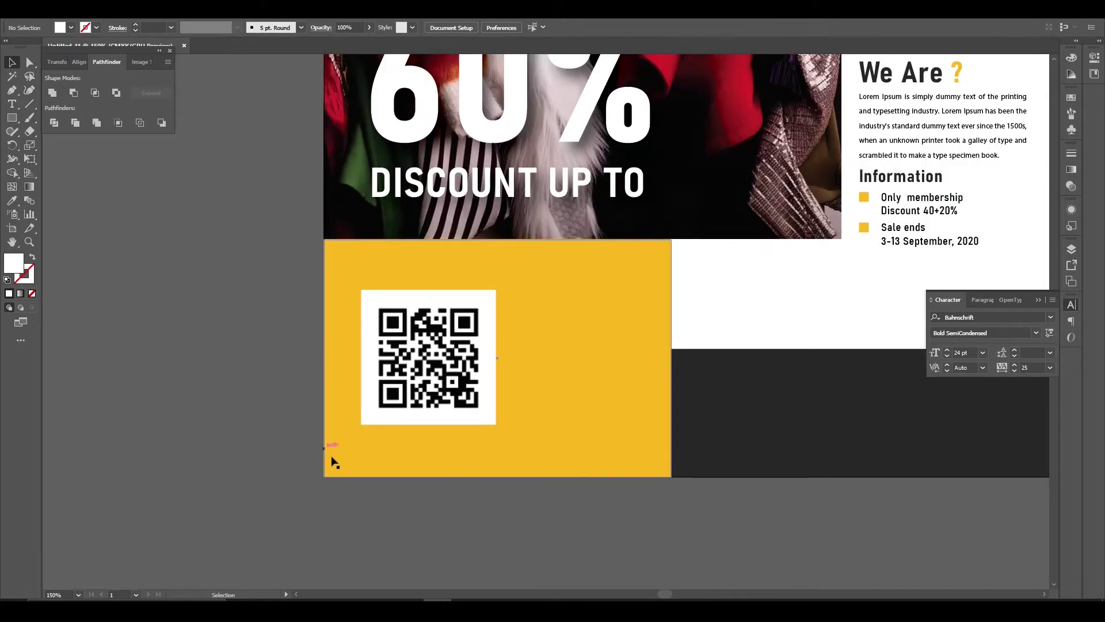
scroll(570, 516, "right", 1)
key("t")
left_click(504, 511)
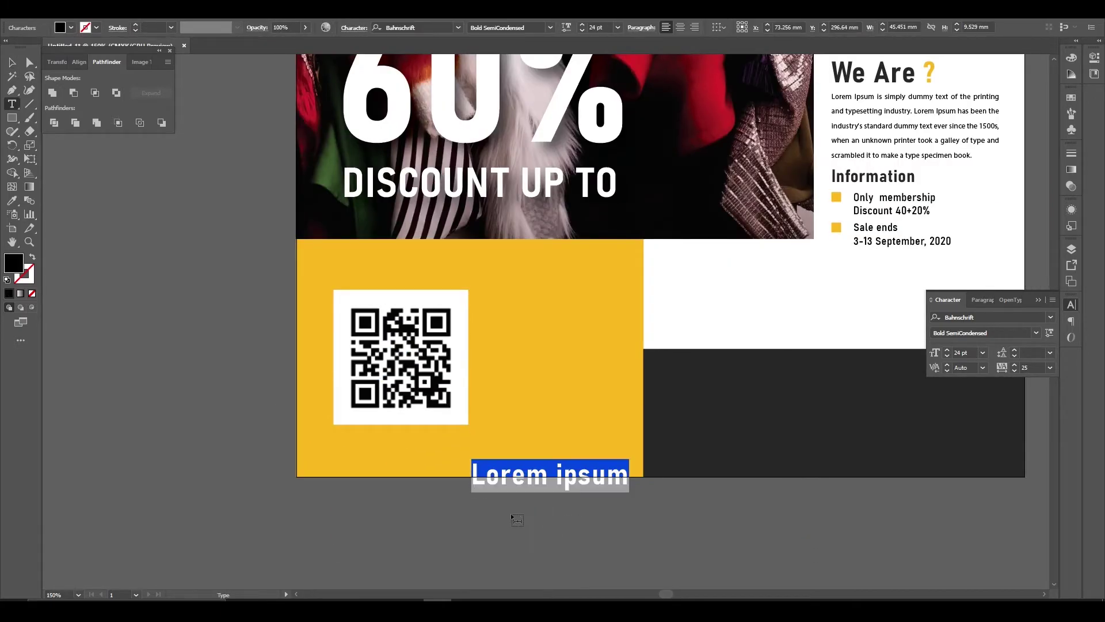
type("GET THIS")
key("Return")
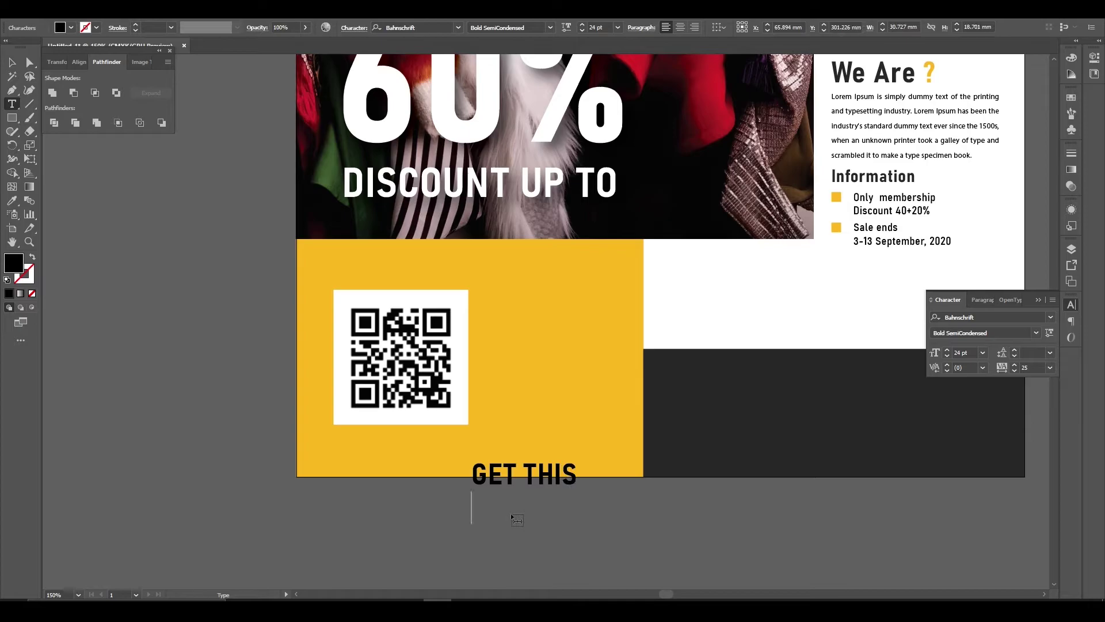
type("ITEM")
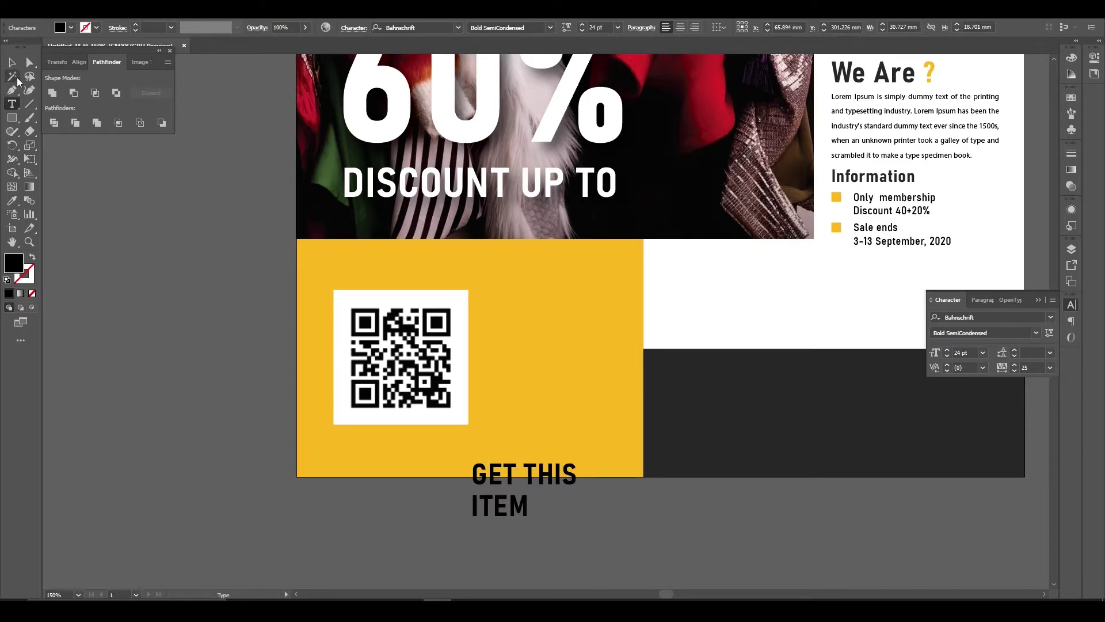
left_click(12, 63)
left_click_drag(514, 500, 537, 394)
key("ctrl+shift+a")
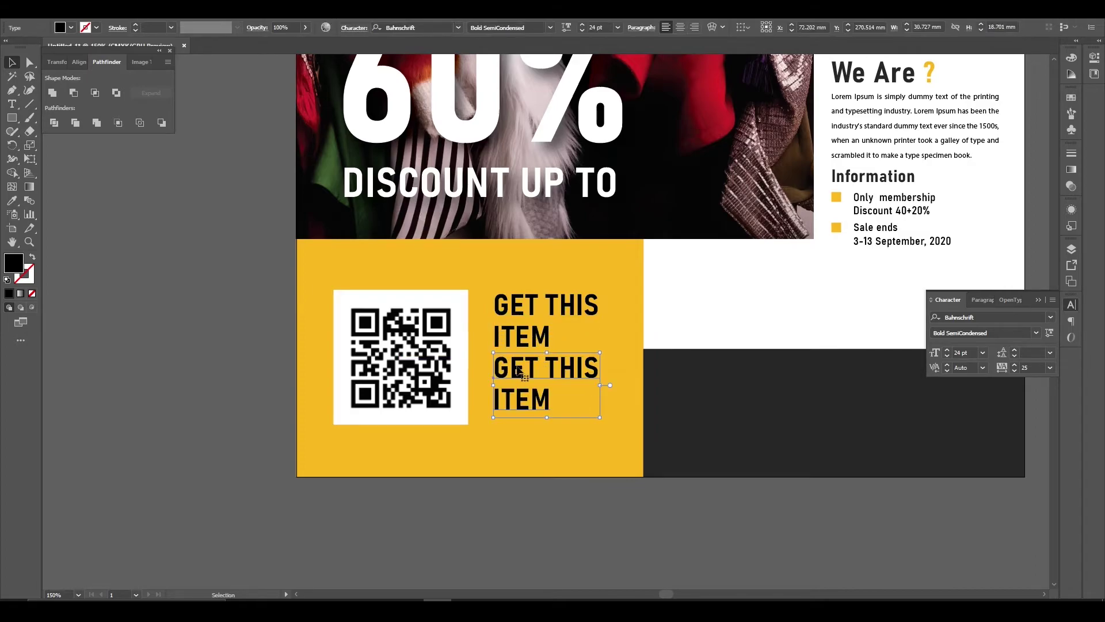
Step: Retype the duplicated heading copy as SCAN QR CODE
double_click(541, 397)
key("ctrl+a")
type("SCAN BAR")
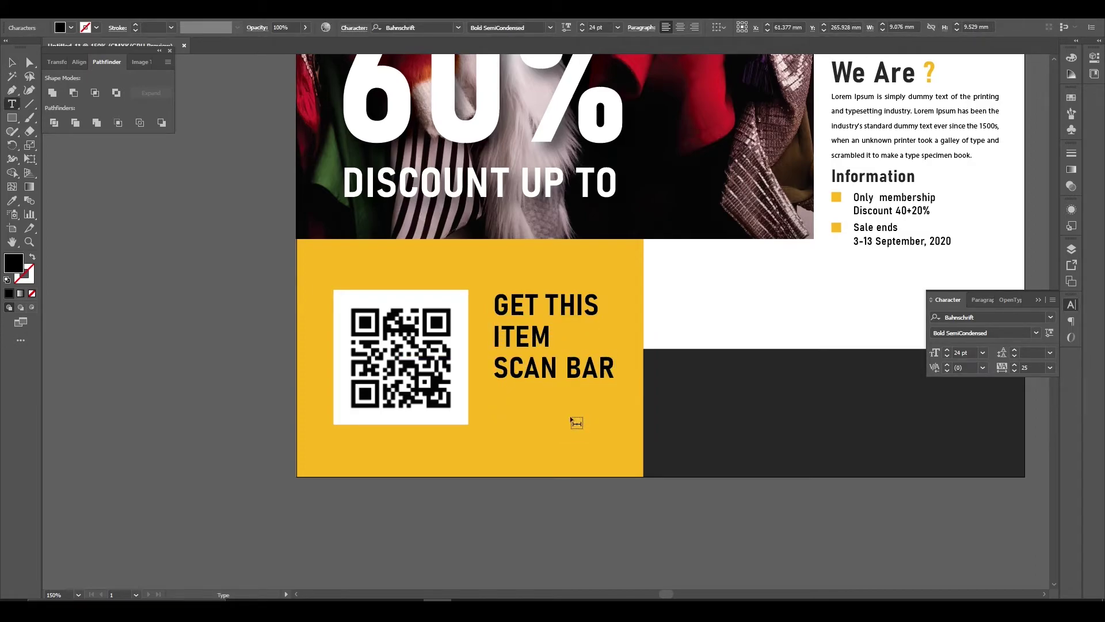
key("BackSpace")
key("BackSpace")
key("BackSpace")
type("QR")
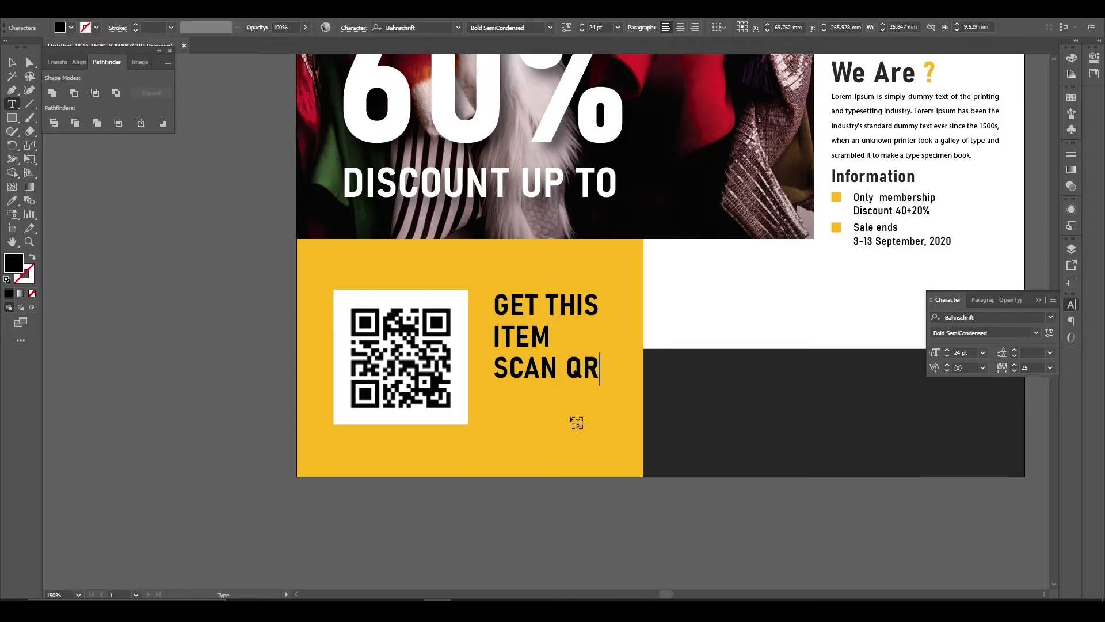
type("CCODE")
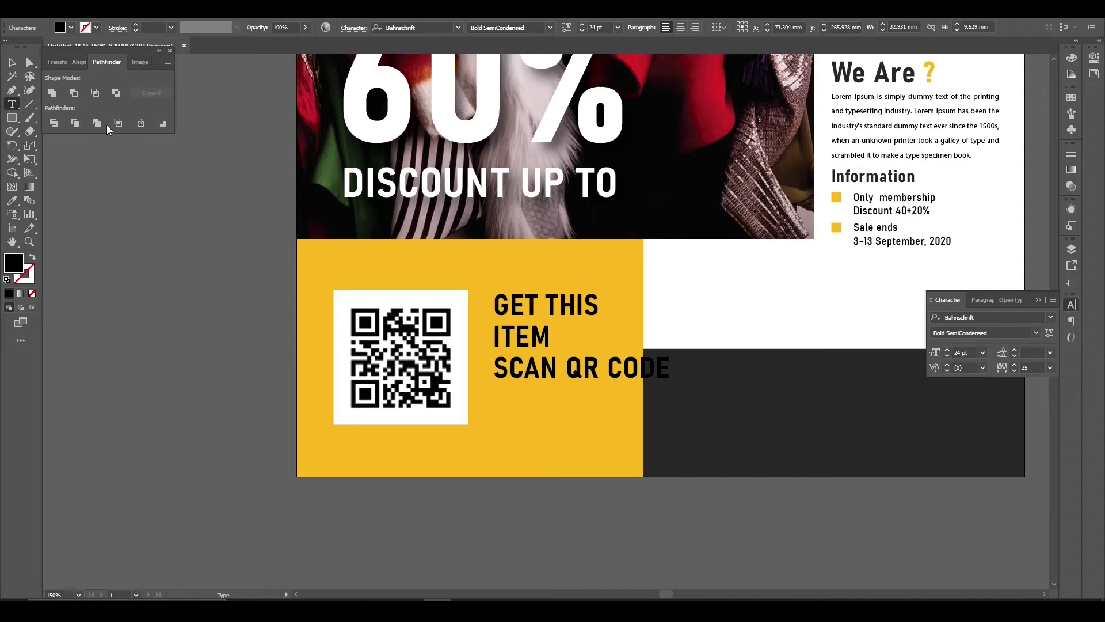
left_click(8, 69)
Step: Duplicate the SCAN QR CODE line below and retype it as TO GET VOUCHER DISCOUNT
left_click(600, 506)
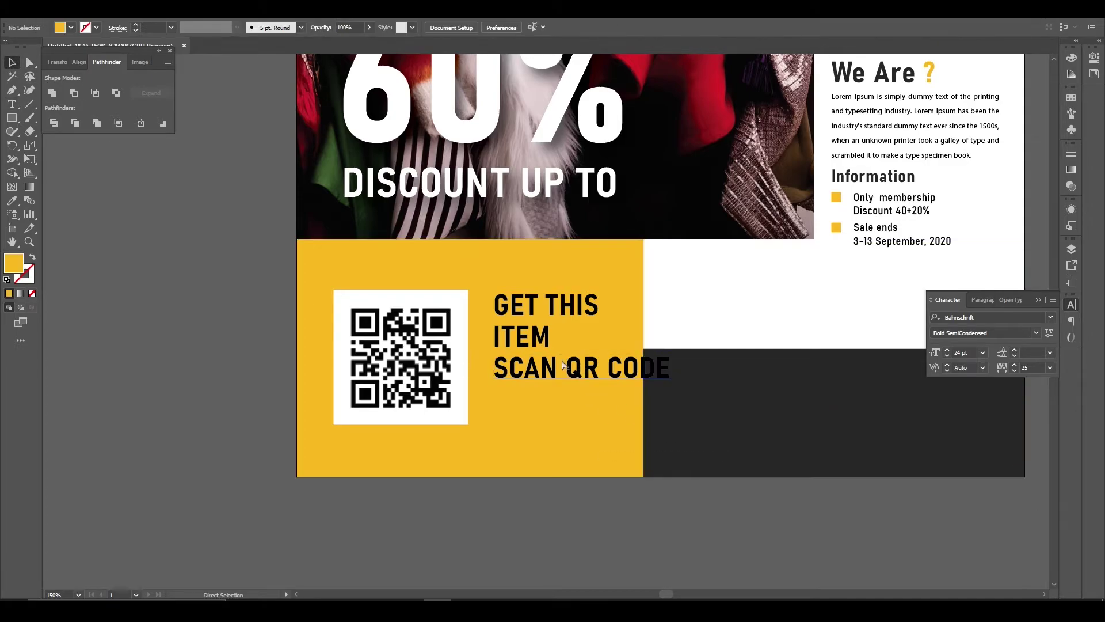
left_click_drag(562, 369, 701, 401)
key("t")
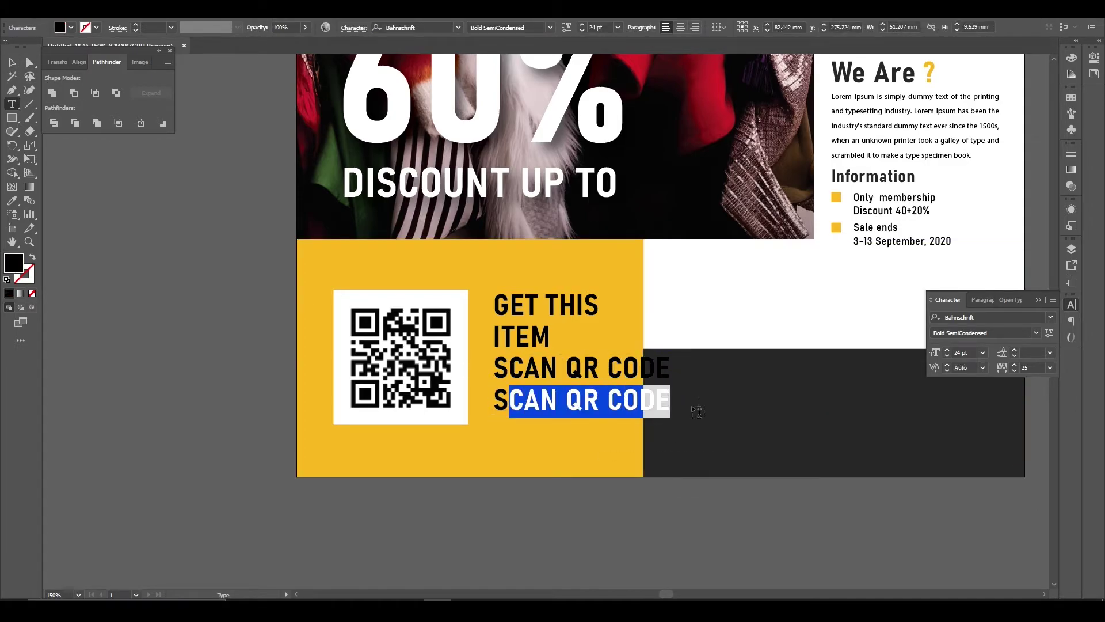
key("BackSpace")
key("BackSpace")
type("TO GET")
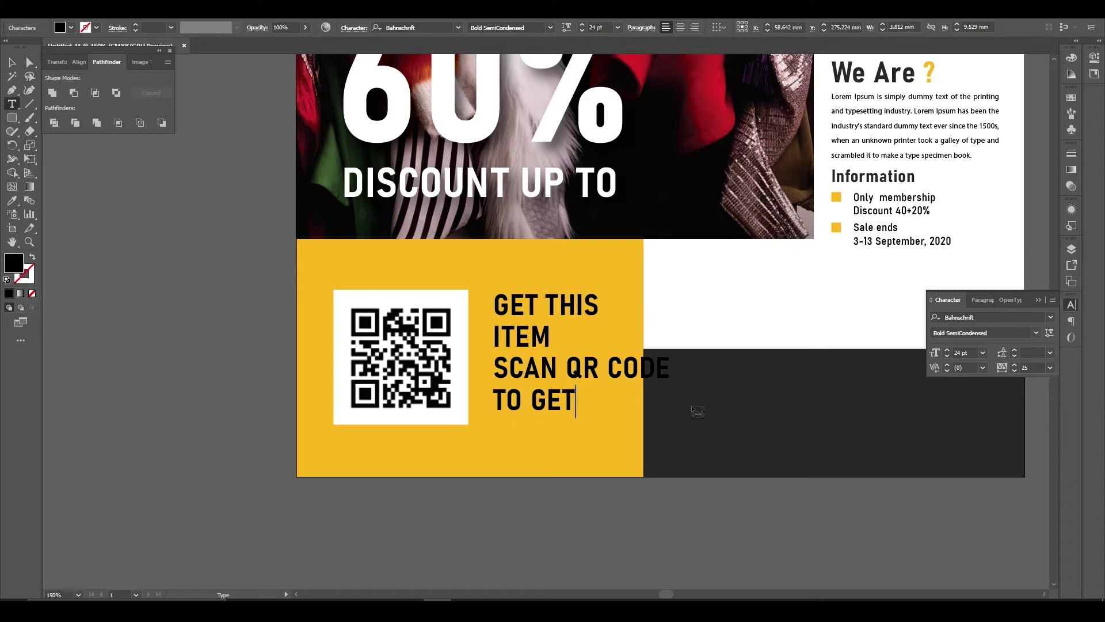
type(" VOUCHER DIS")
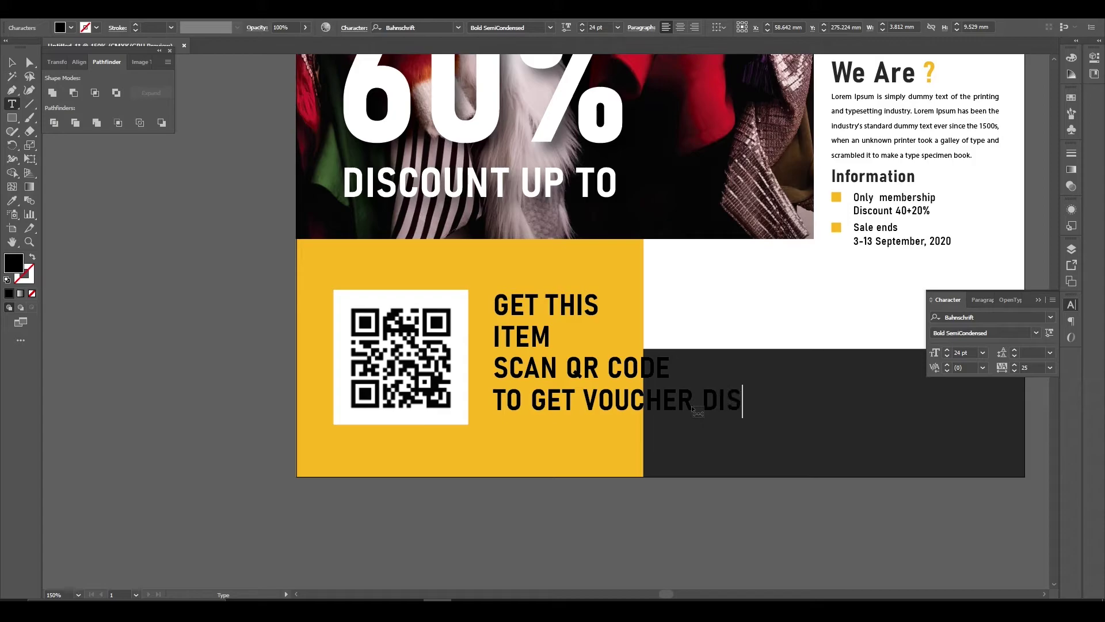
type("COUNT")
key("Escape")
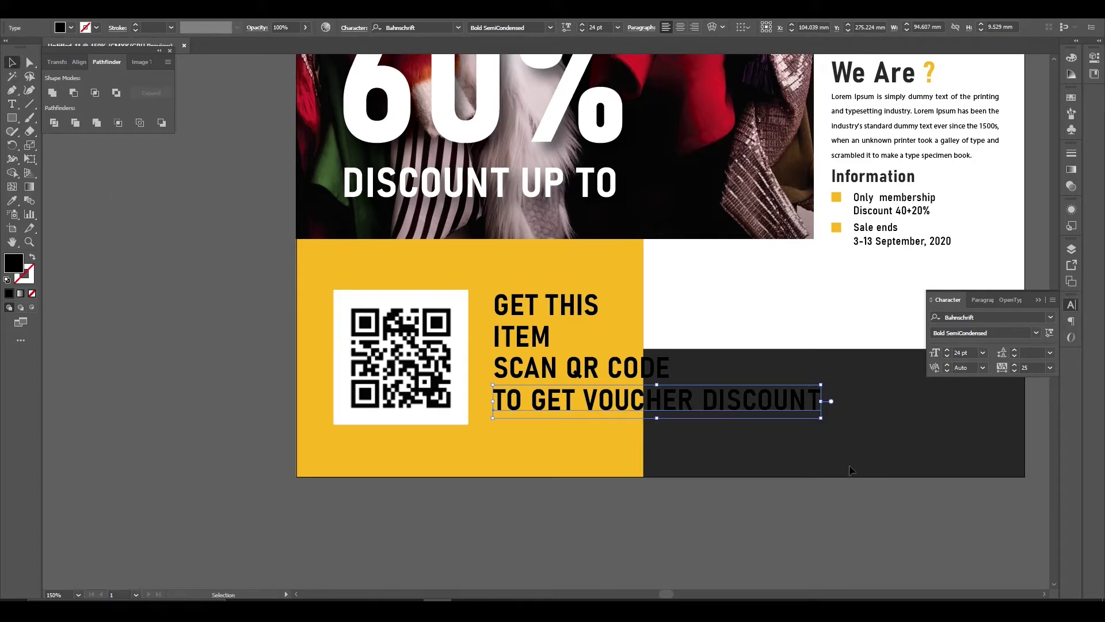
Step: Shrink the voucher line and copy it below as *Terms and conditions applied
left_click_drag(822, 417, 604, 421)
key("t")
left_click_drag(499, 408, 680, 419)
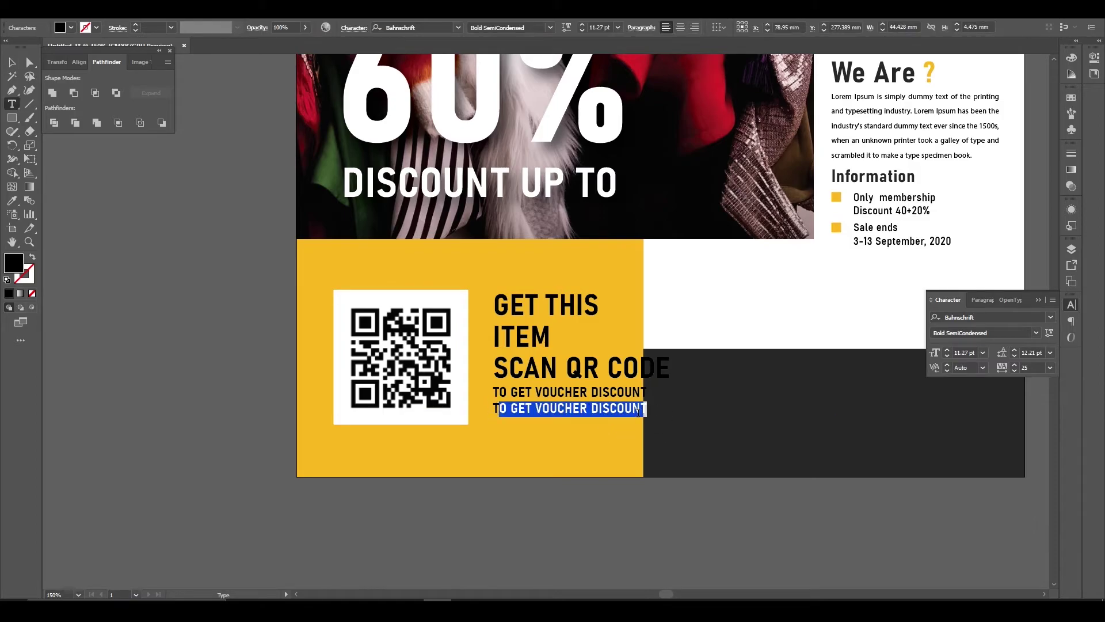
key("BackSpace")
key("BackSpace")
type("*")
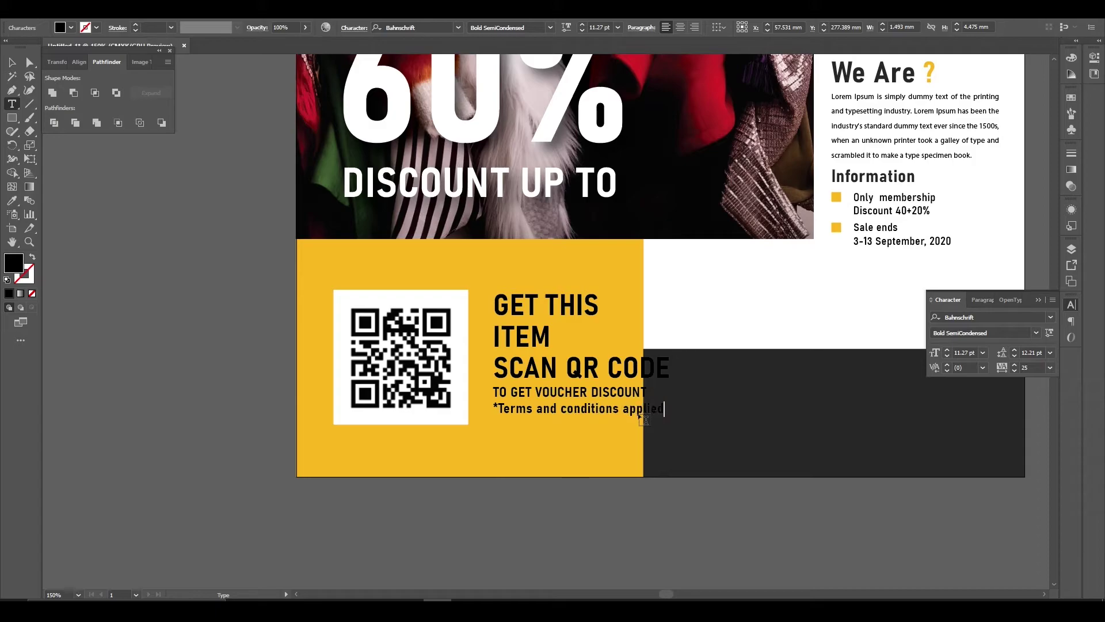
key("Escape")
left_click(264, 387)
scroll(507, 438, "right", 2)
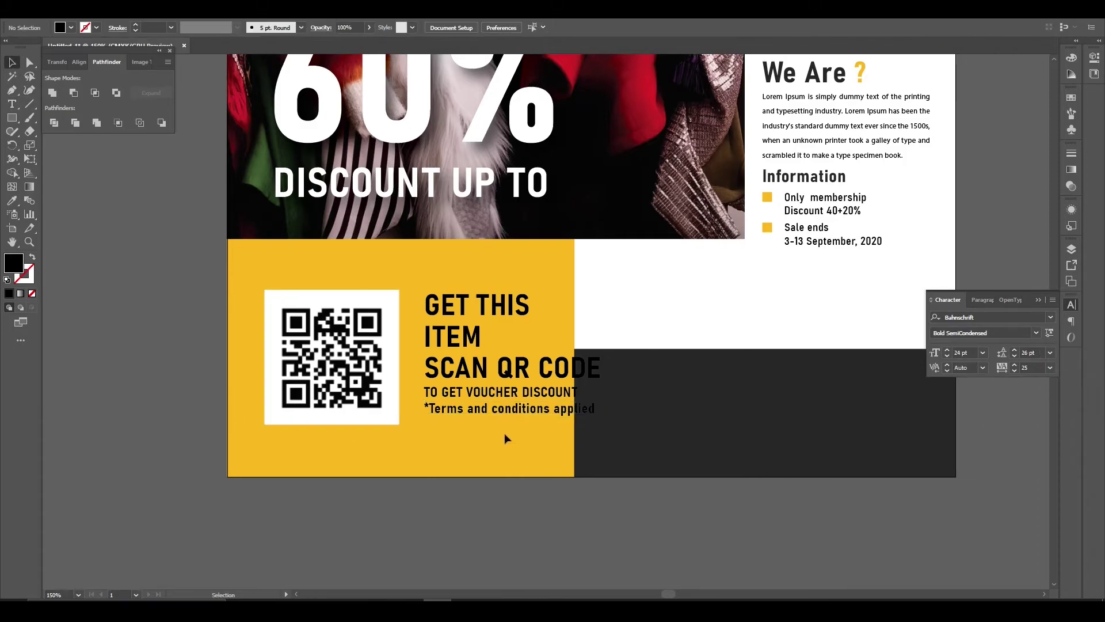
scroll(526, 372, "up", 2)
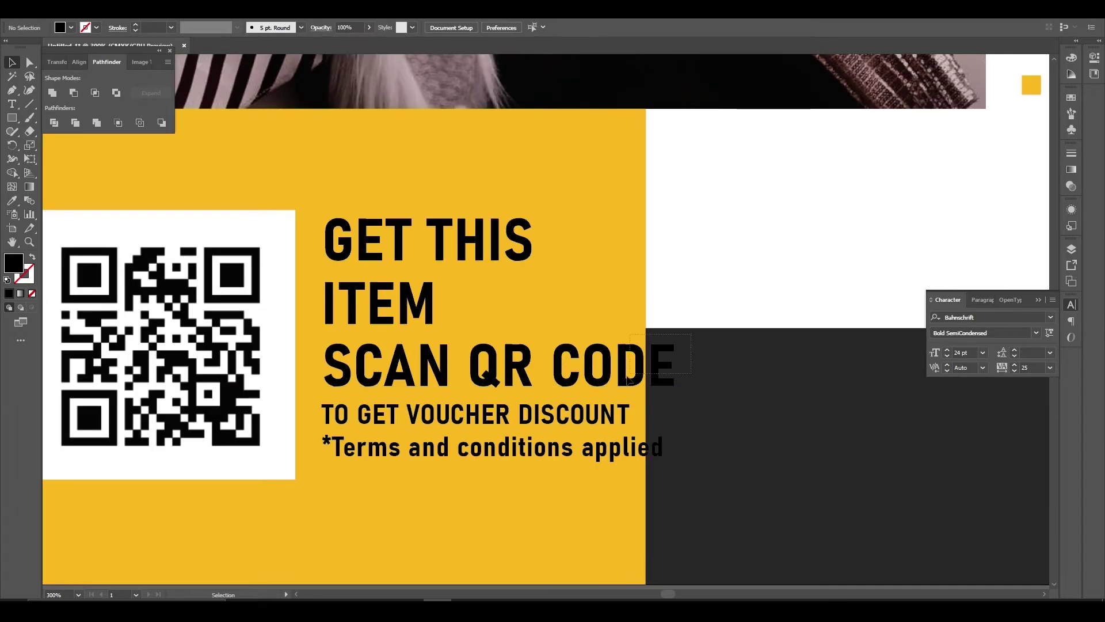
left_click(593, 366)
Step: Shrink the SCAN QR CODE, voucher and terms lines and stack them tightly beneath each other
left_click_drag(679, 335, 573, 359)
left_click(662, 443)
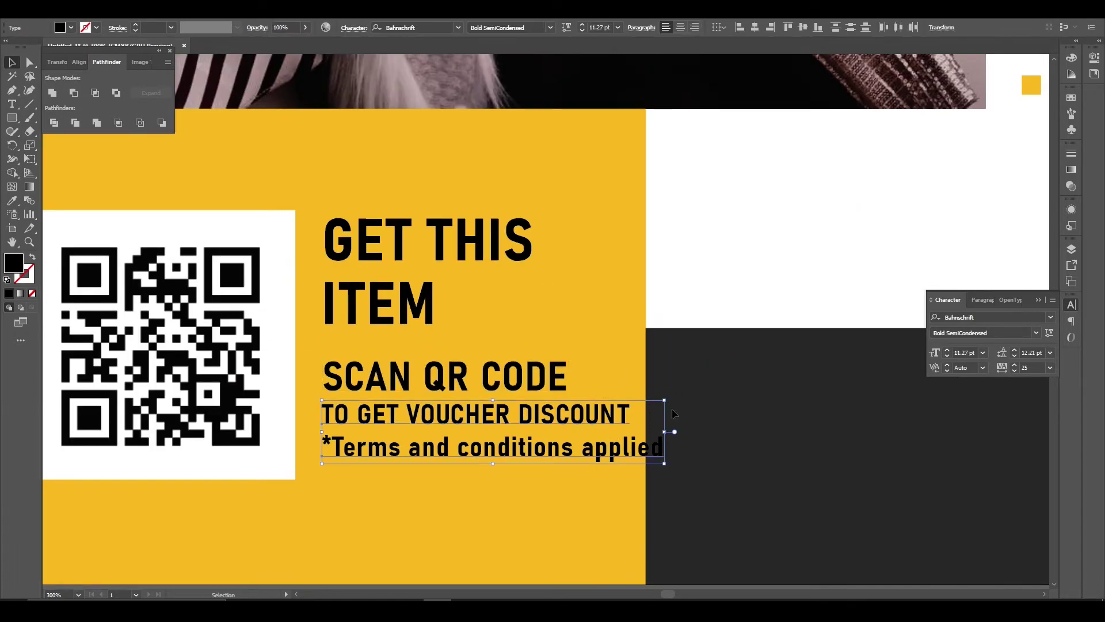
left_click_drag(667, 404, 616, 420)
mouse_move(483, 425)
left_mouse_down()
mouse_move(484, 398)
mouse_move(484, 411)
left_mouse_up()
left_click(559, 455)
left_click_drag(563, 461, 455, 380)
key("Up")
key("Up")
key("Up")
key("Up")
key("Up")
key("Up")
key("Up")
key("Up")
key("Down")
key("Down")
key("Down")
key("Down")
key("Down")
key("Down")
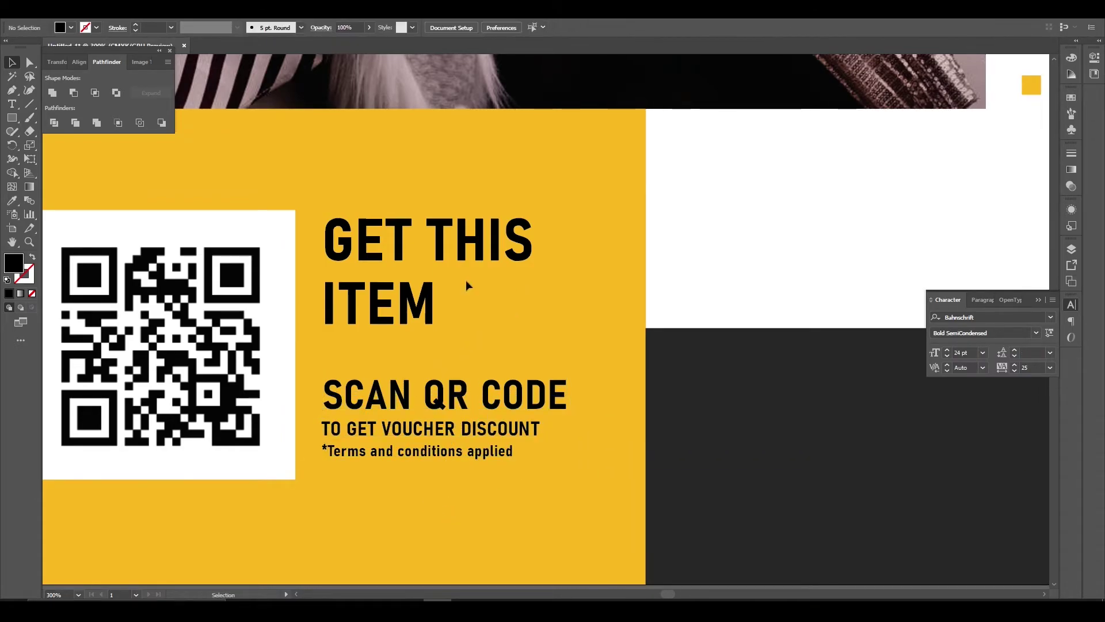
Step: Enlarge the GET THIS ITEM and SCAN QR CODE text together and nudge it into place
left_click(464, 284)
key("Down")
key("Down")
key("Down")
key("Down")
key("Down")
key("Down")
scroll(502, 316, "down", 4)
scroll(553, 330, "up", 3)
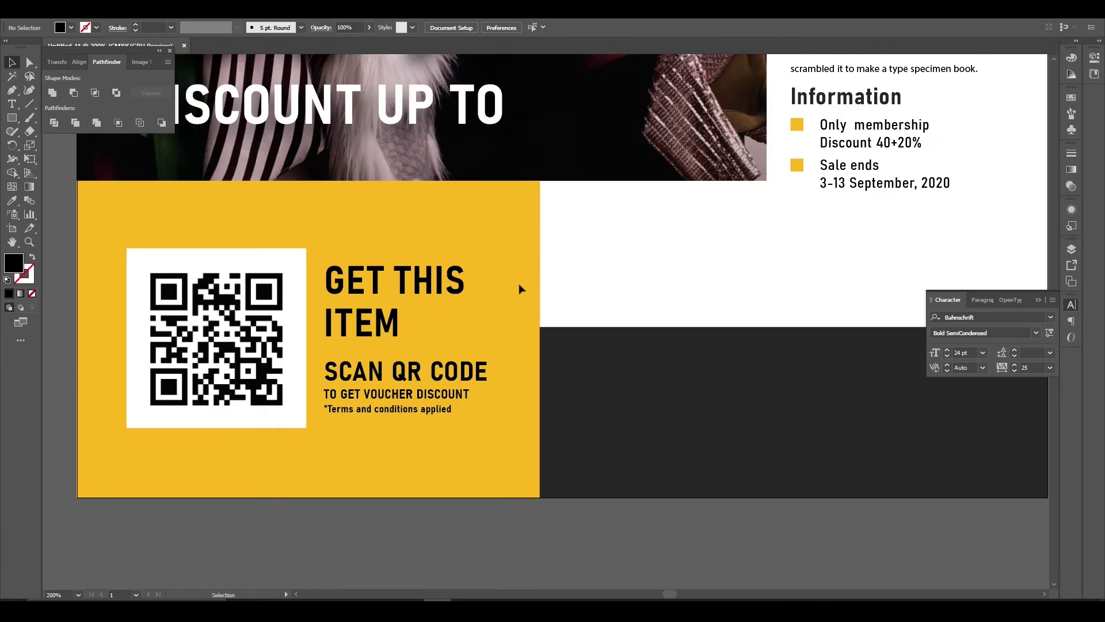
left_click_drag(518, 289, 496, 252)
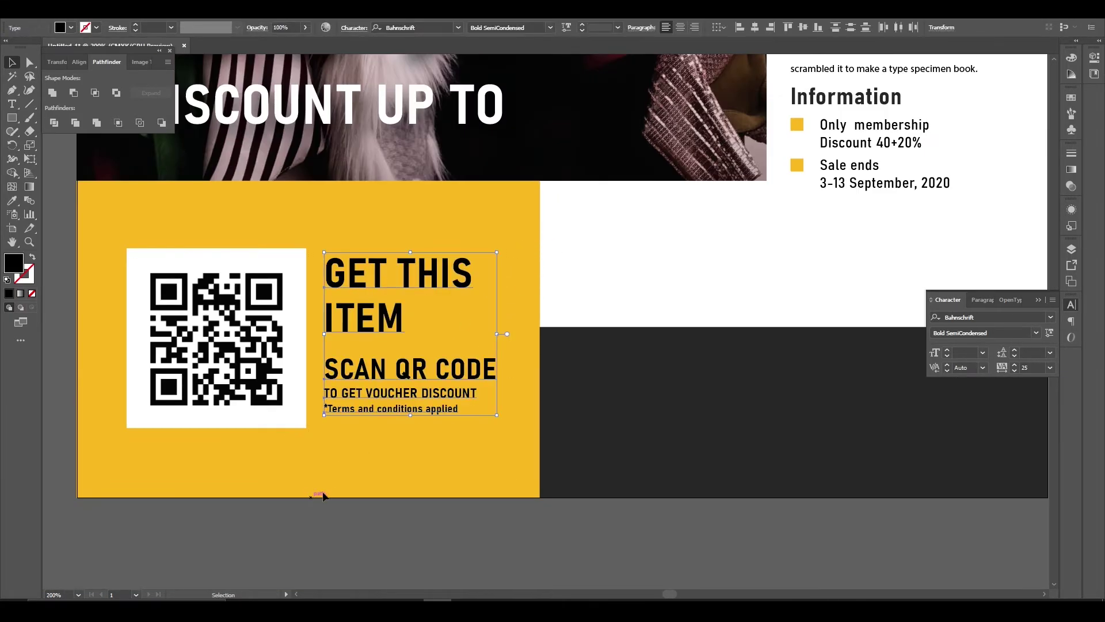
key("Down")
key("Down")
key("Down")
key("Down")
key("Down")
key("Up")
key("Up")
left_click(371, 475)
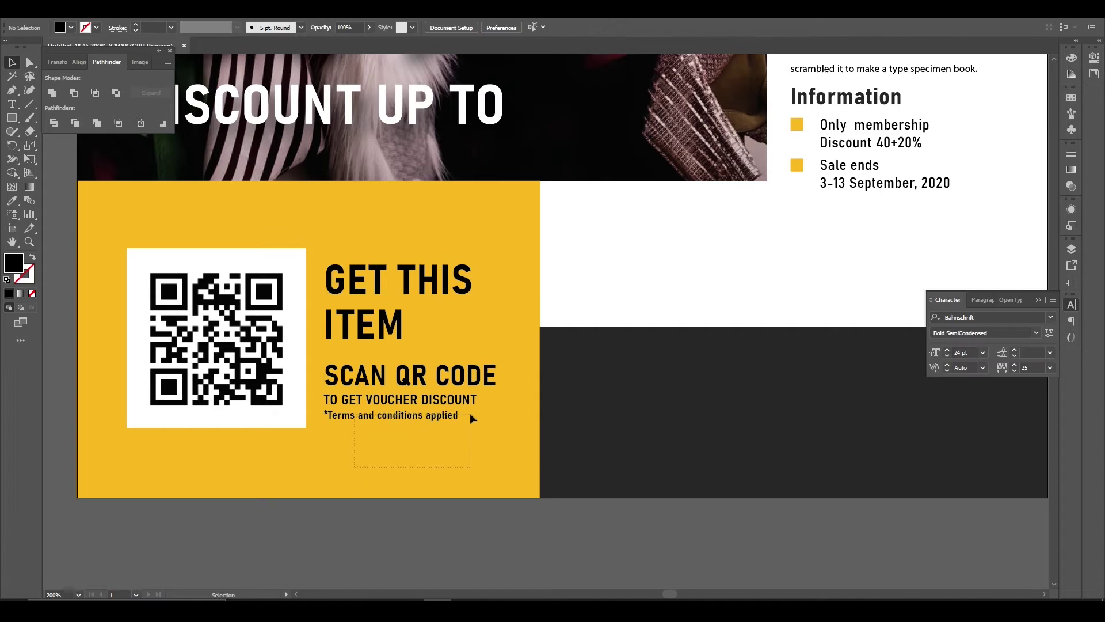
Step: Try Avenir on the terms line, then undo it back to Bahnschrift
scroll(498, 430, "up", 1)
left_click(339, 443)
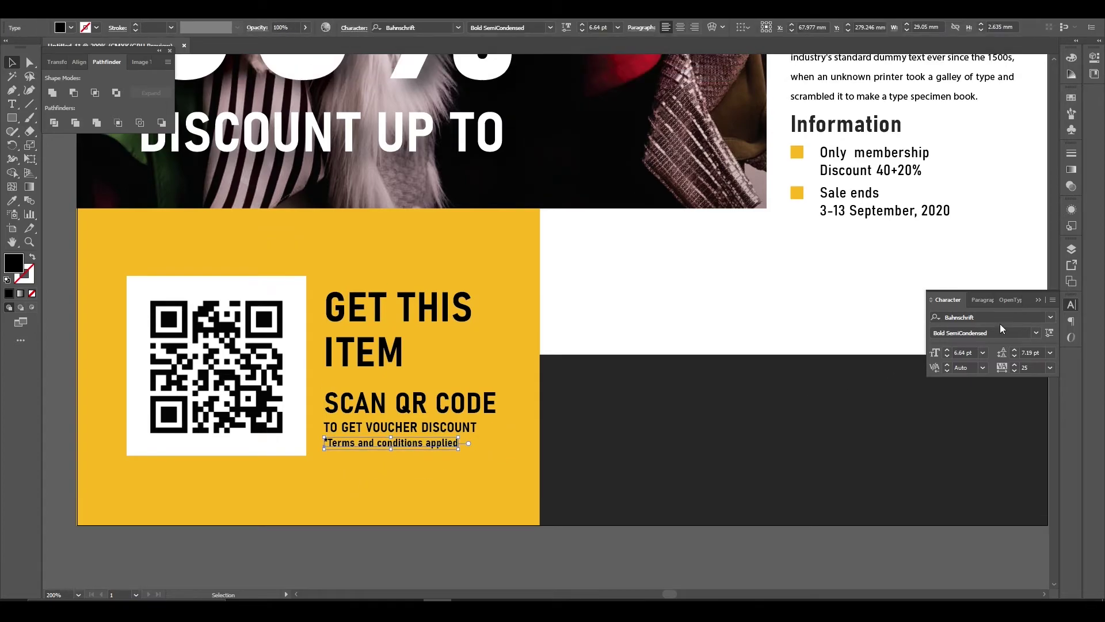
left_click(1000, 318)
type("av")
key("Return")
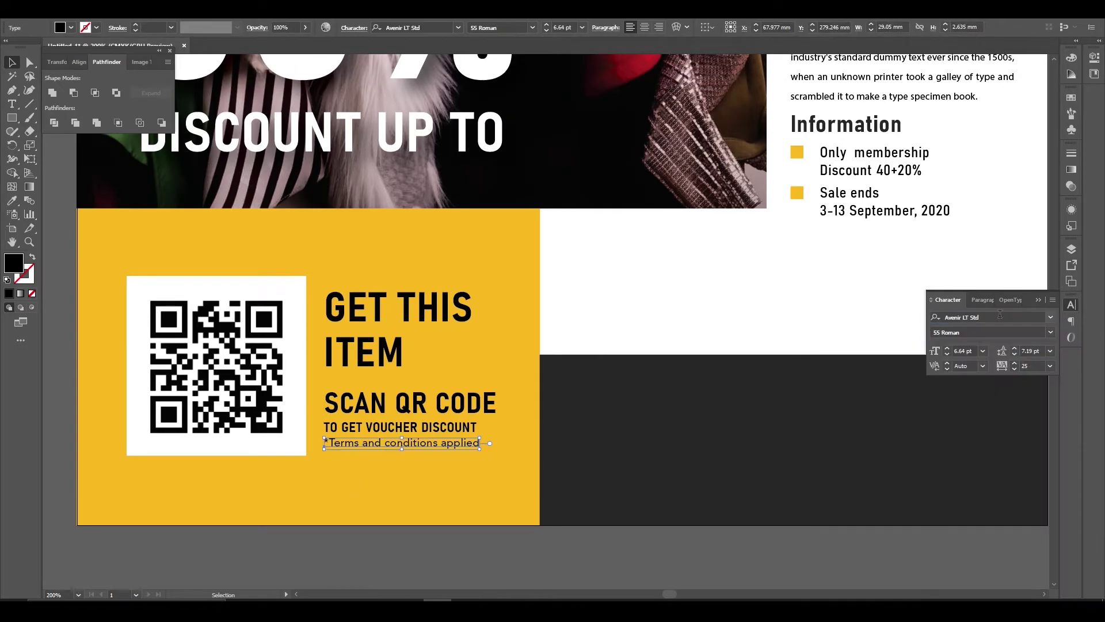
key("ctrl+z")
key("ctrl+shift+a")
scroll(637, 400, "down", 2)
scroll(456, 458, "up", 2)
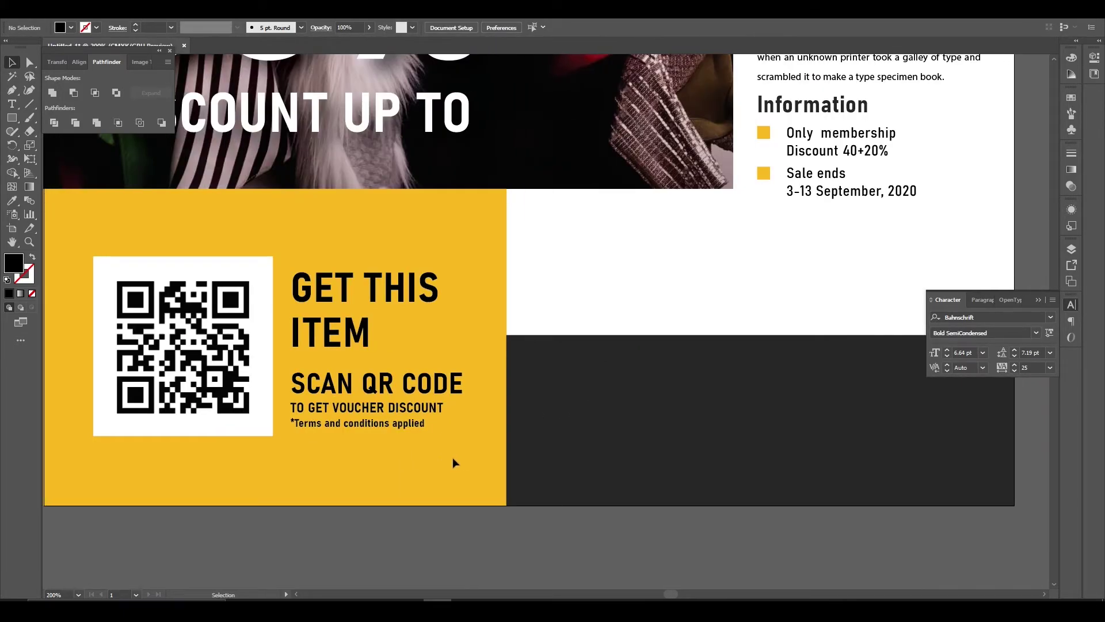
scroll(478, 458, "right", 3)
scroll(615, 456, "down", 1)
scroll(693, 392, "up", 2)
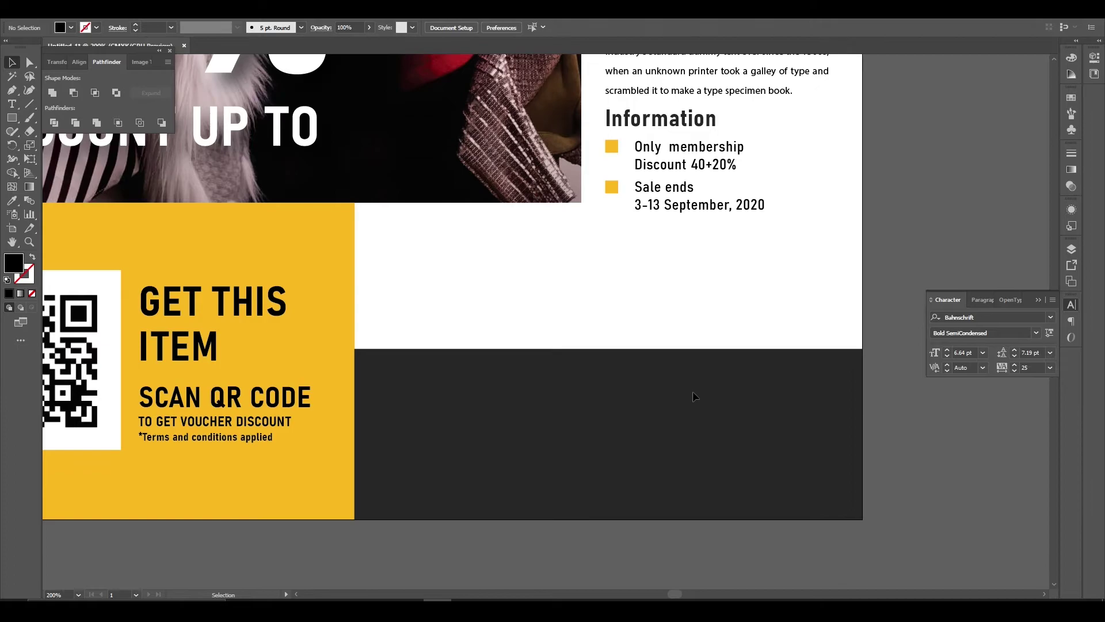
Step: Type a 'Contact Us' text line in the footer area, fixing the typo
key("t")
left_click(671, 384)
type("Cotac")
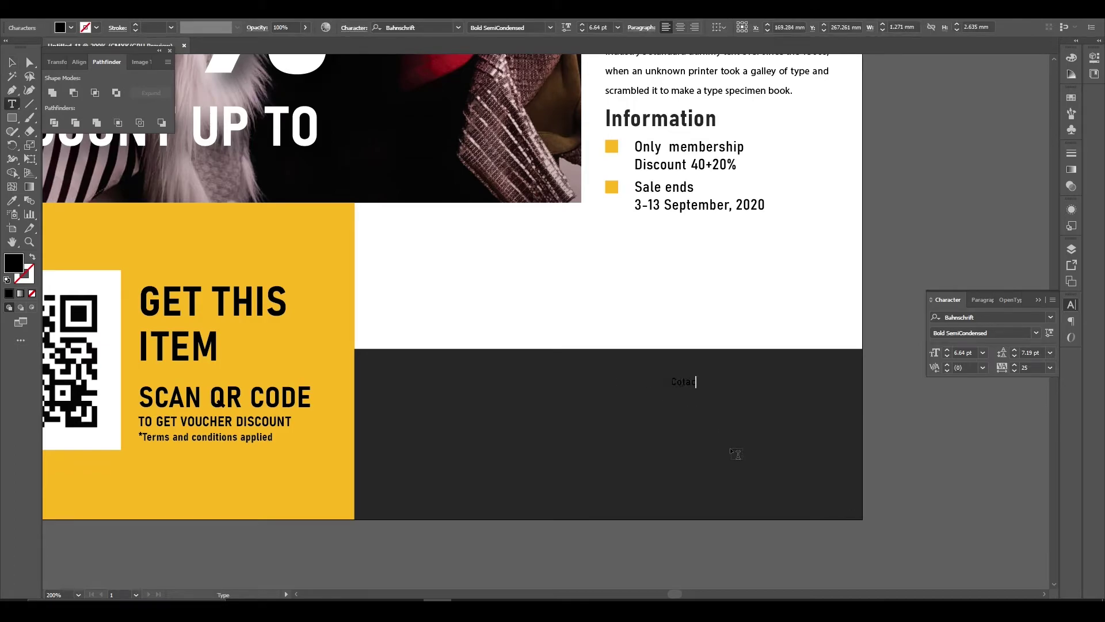
type("t")
key("Left")
key("Left")
key("Left")
key("Left")
type("n")
key("End")
type("Us")
key("Escape")
left_click_drag(705, 390, 749, 493)
Step: Duplicate the Contact Us line below and retype it as the phone number
scroll(727, 489, "right", 3)
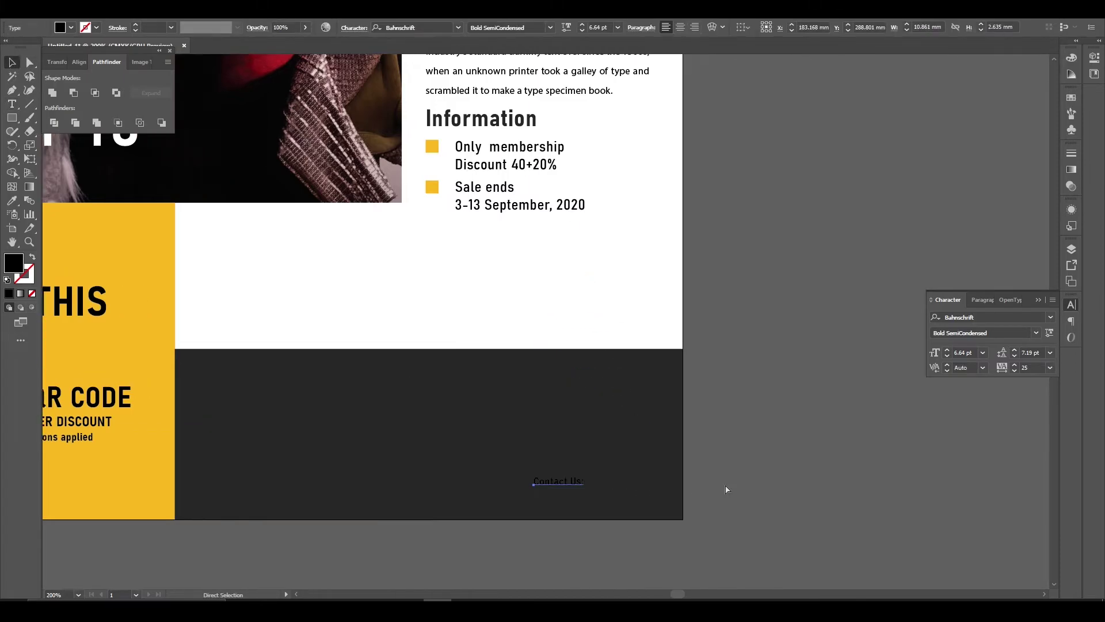
left_click_drag(552, 482, 787, 404)
double_click(773, 398)
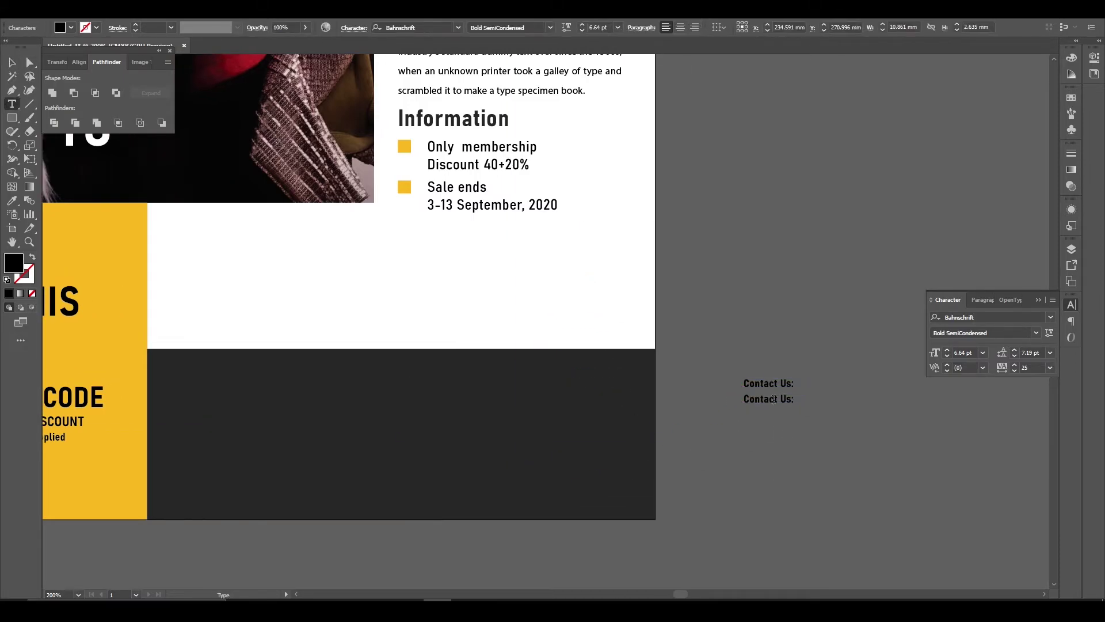
triple_click(774, 399)
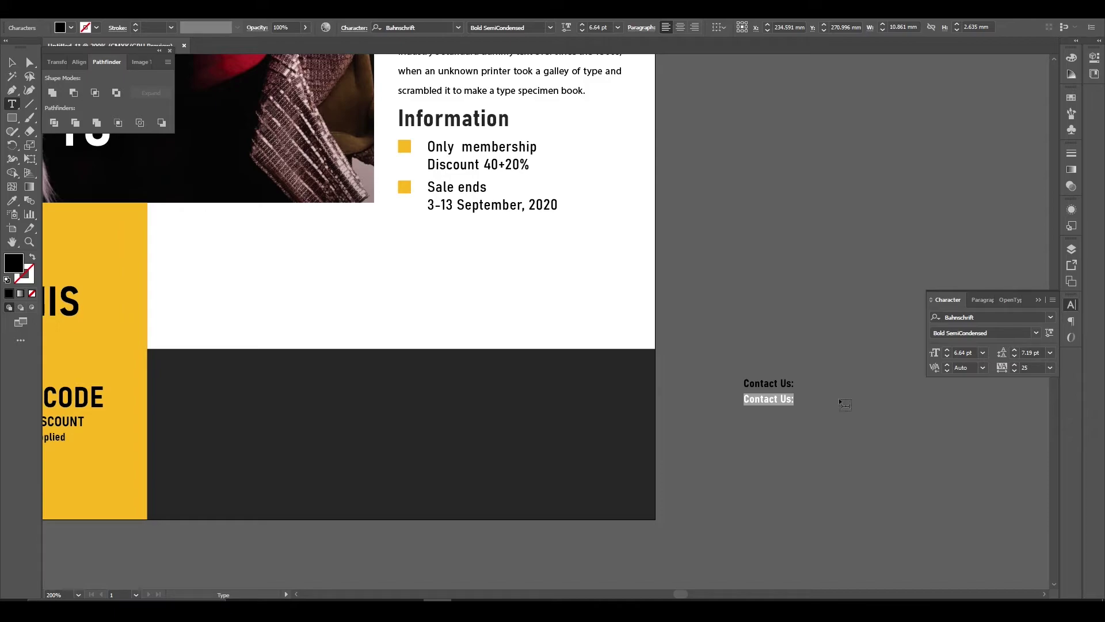
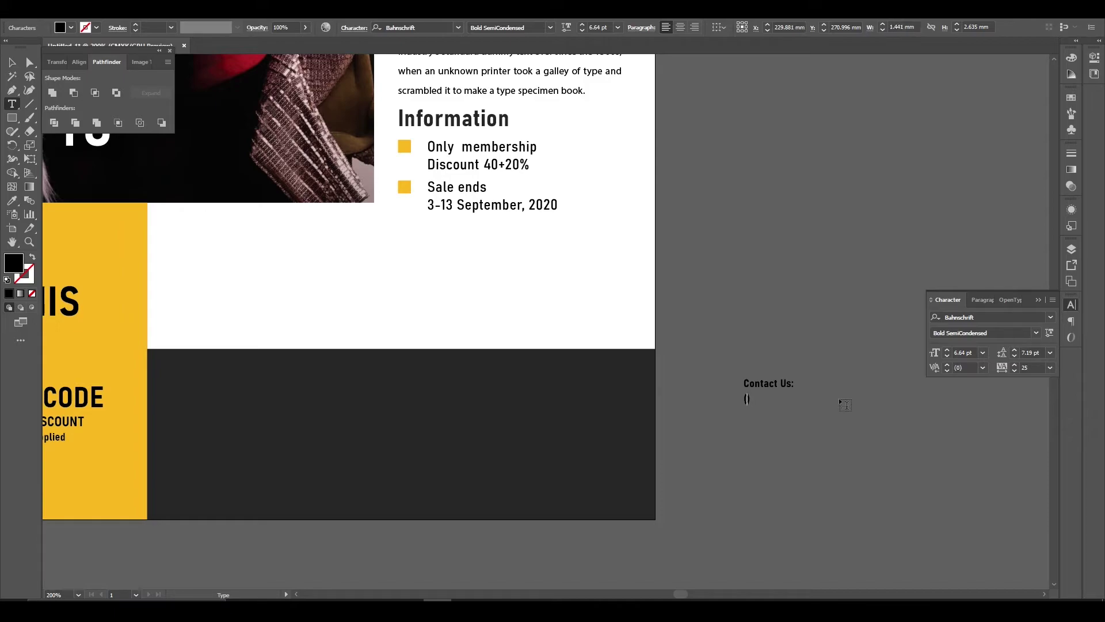
left_click(11, 62)
Step: Duplicate the phone line below and retype it as the street and city address
scroll(823, 430, "up", 5)
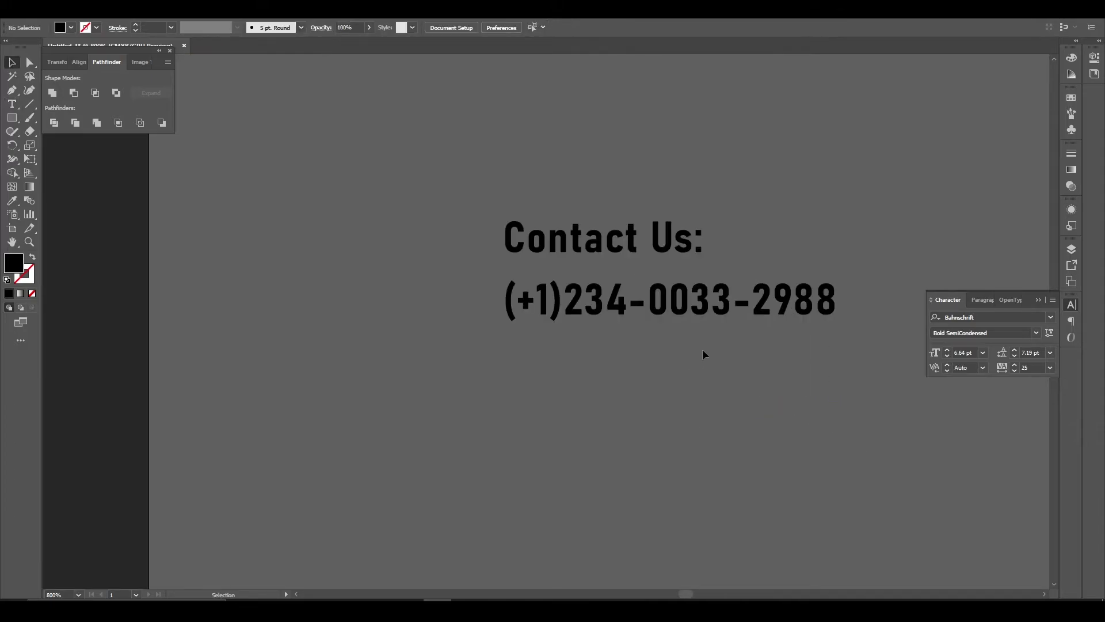
left_click_drag(691, 308, 501, 375)
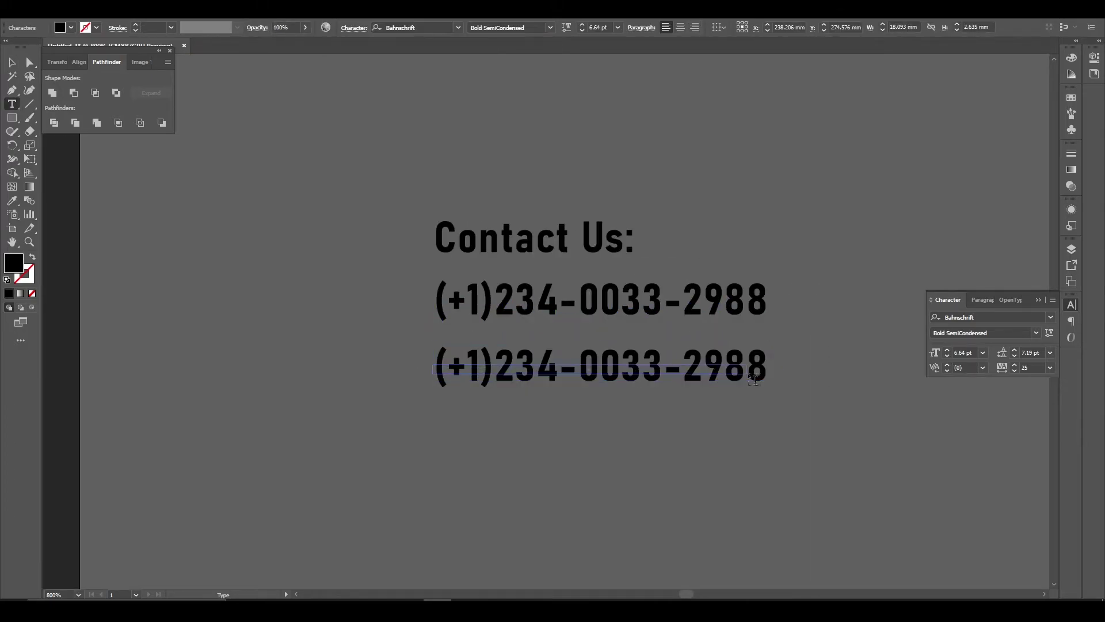
left_click_drag(435, 367, 832, 377)
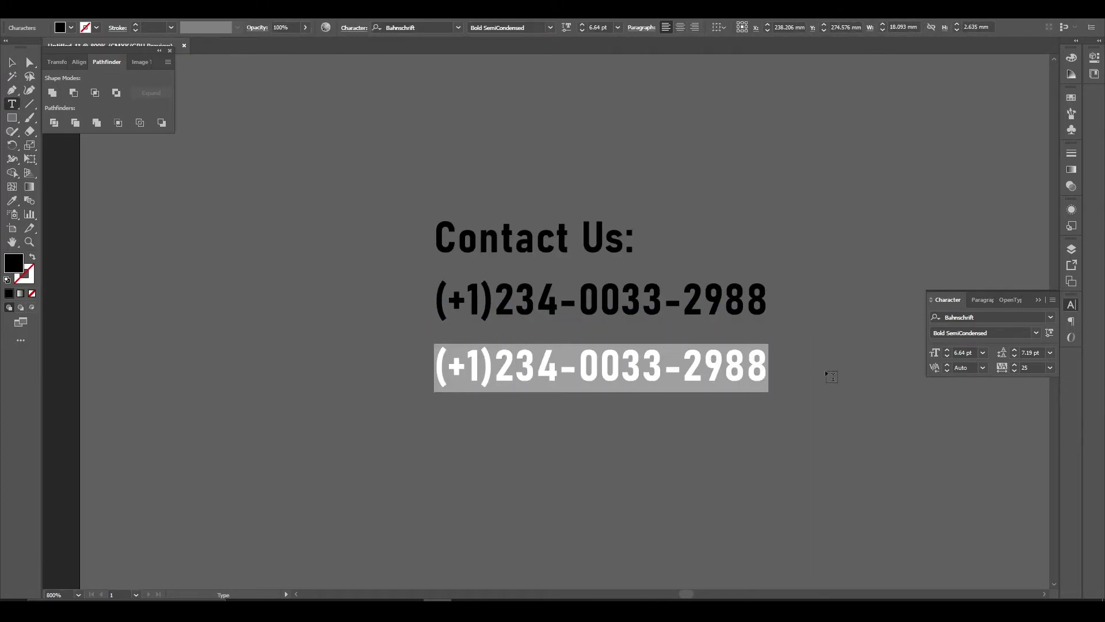
type("1234")
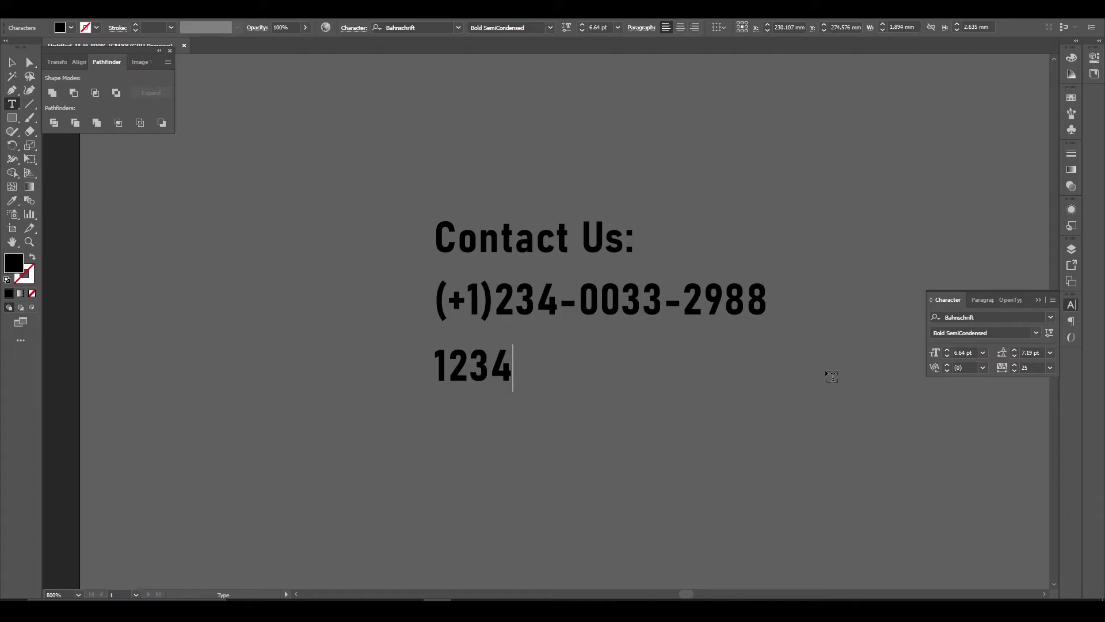
type("- Str")
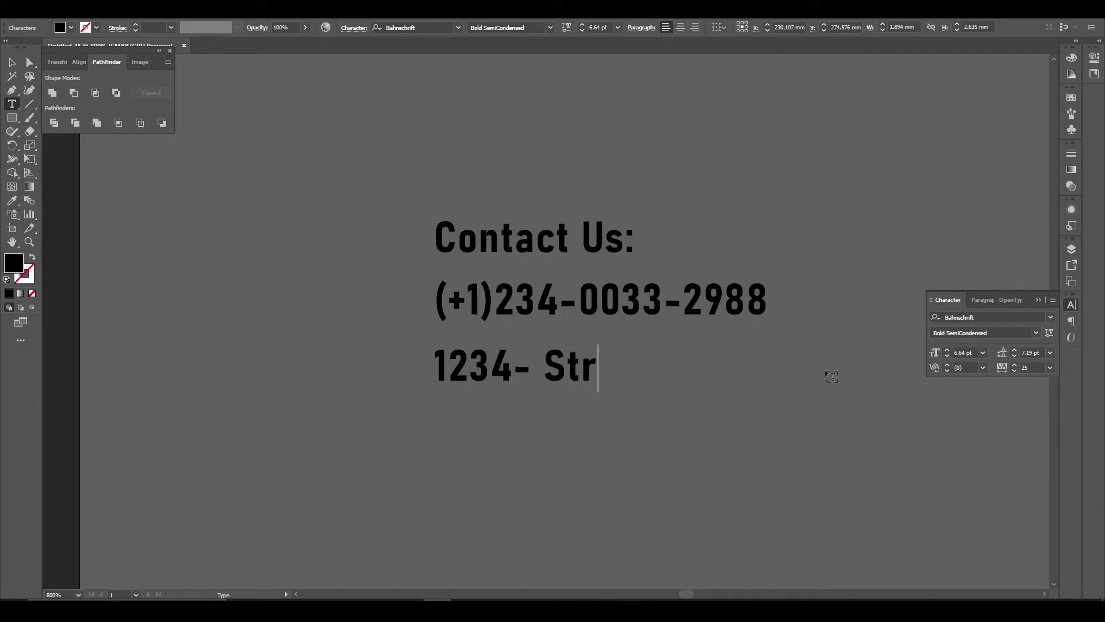
type("eet Name -")
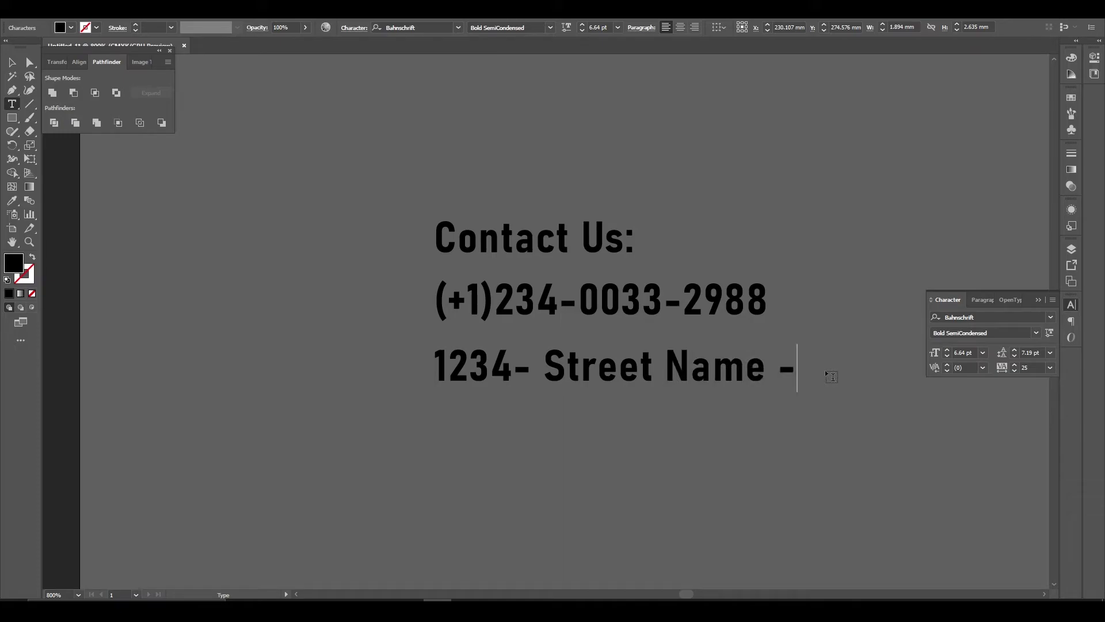
type(" City Name")
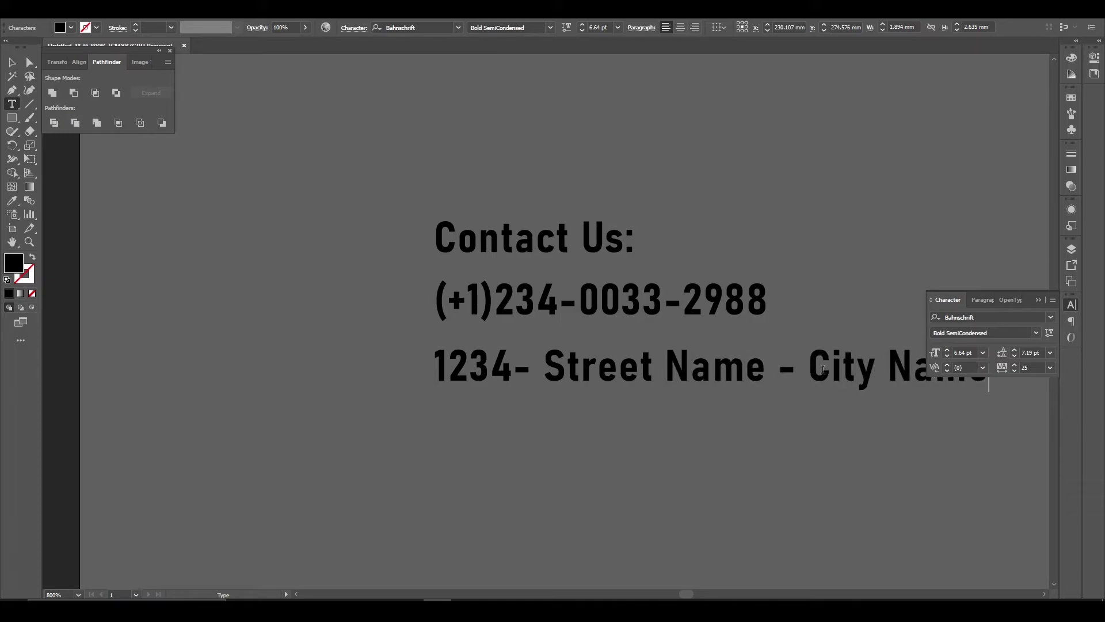
left_click(12, 60)
Step: Duplicate the address line below and retype it as the 'Summer_sale' handle
scroll(623, 441, "right", 2)
left_click_drag(611, 375, 505, 431)
double_click(506, 432)
left_click_drag(366, 429, 915, 435)
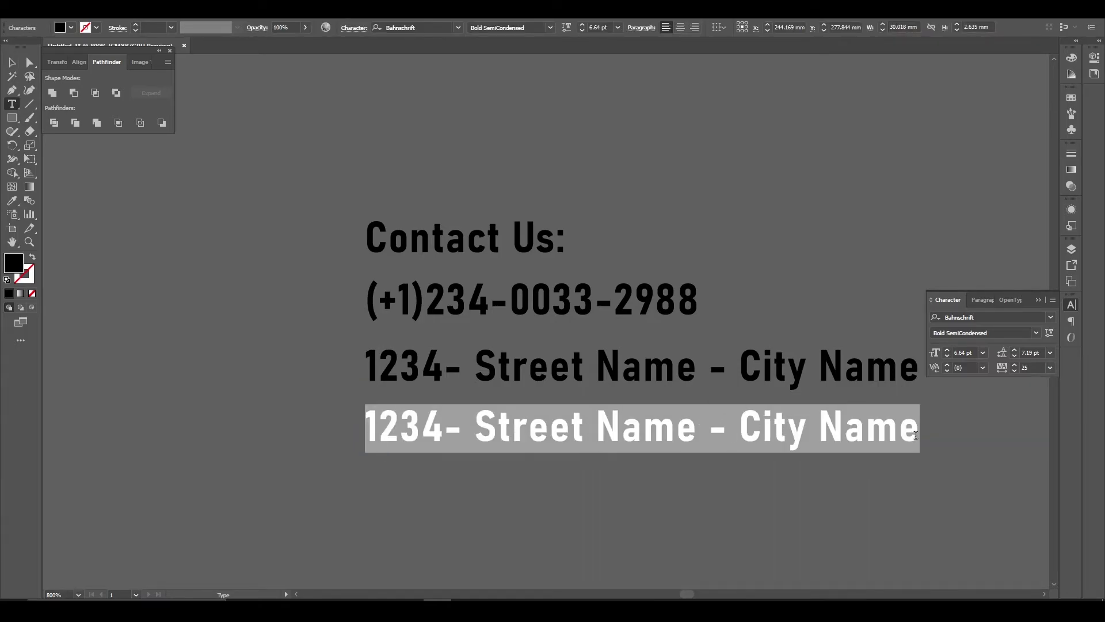
type("Summer sale")
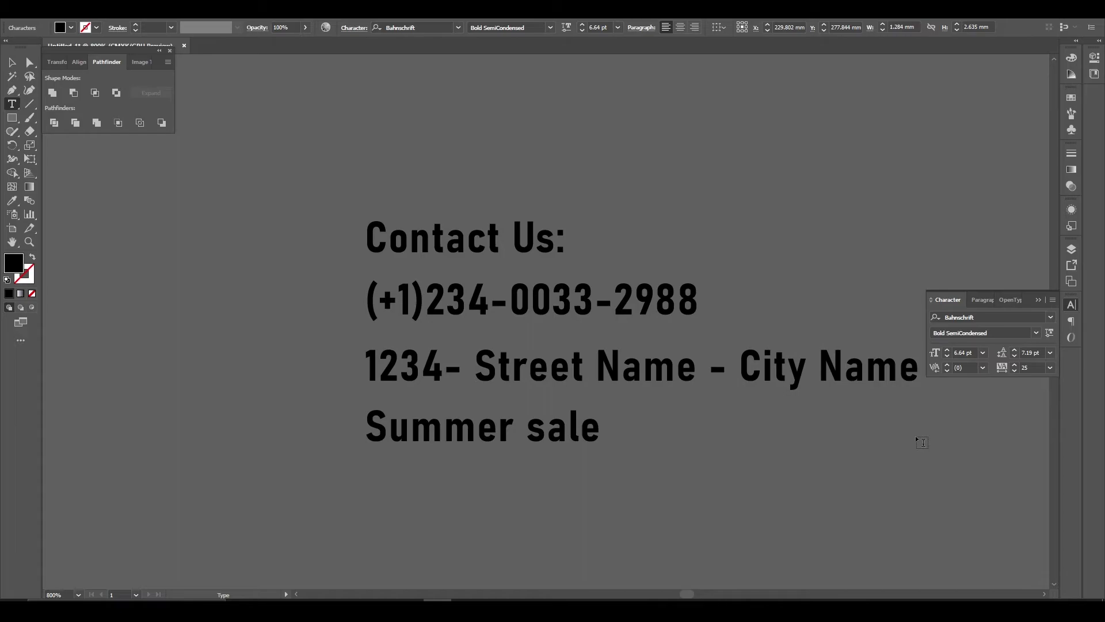
key("BackSpace")
type("-")
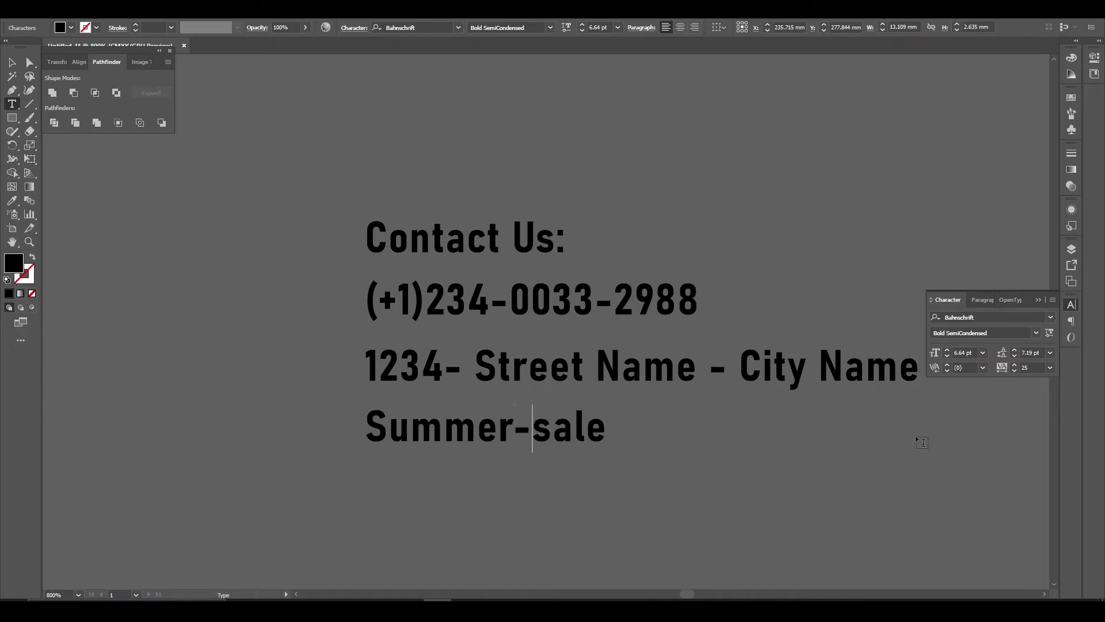
key("BackSpace")
type("-")
key("BackSpace")
type("_")
key("Escape")
left_click_drag(509, 440, 769, 440)
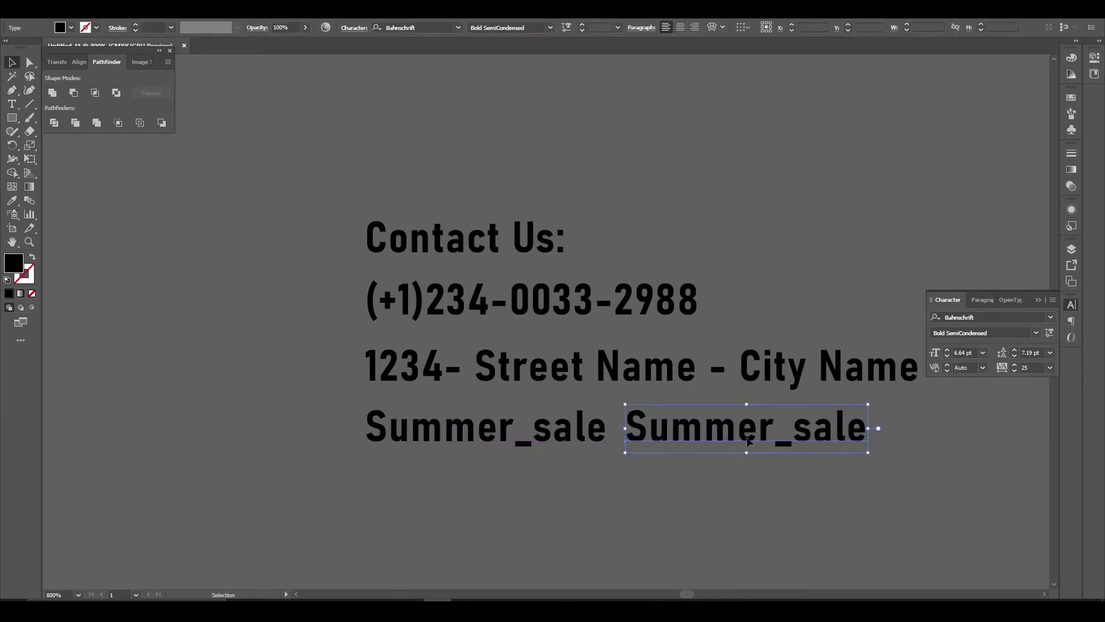
double_click(795, 439)
key("BackSpace")
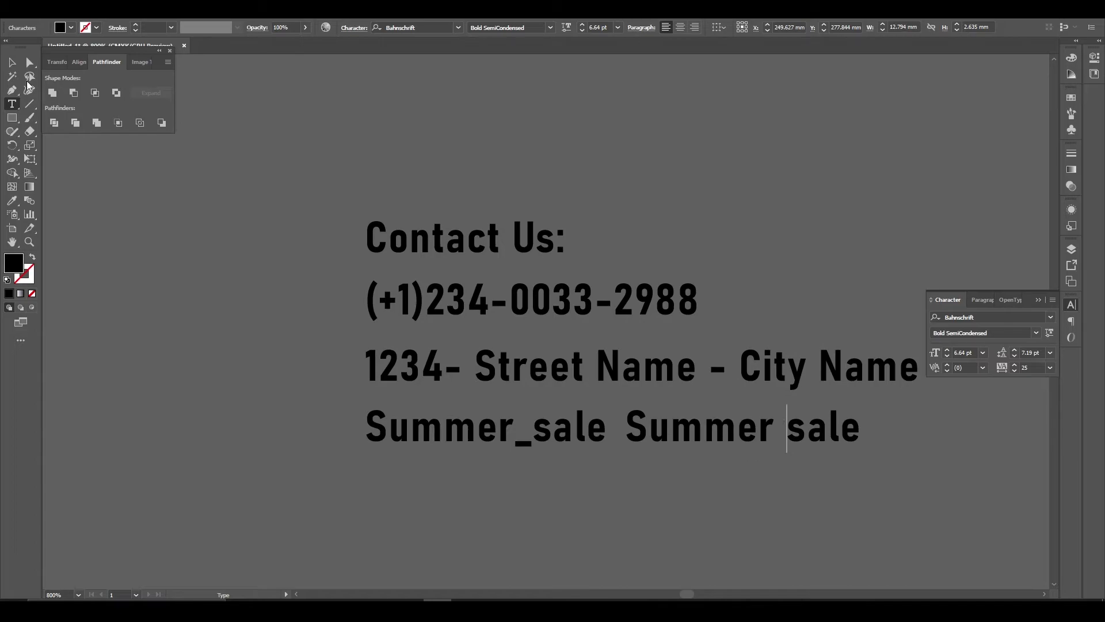
key("Escape")
scroll(571, 462, "right", 3)
left_click_drag(627, 436, 872, 434)
left_click_drag(734, 433, 495, 485)
double_click(483, 477)
type("www.Summer sale")
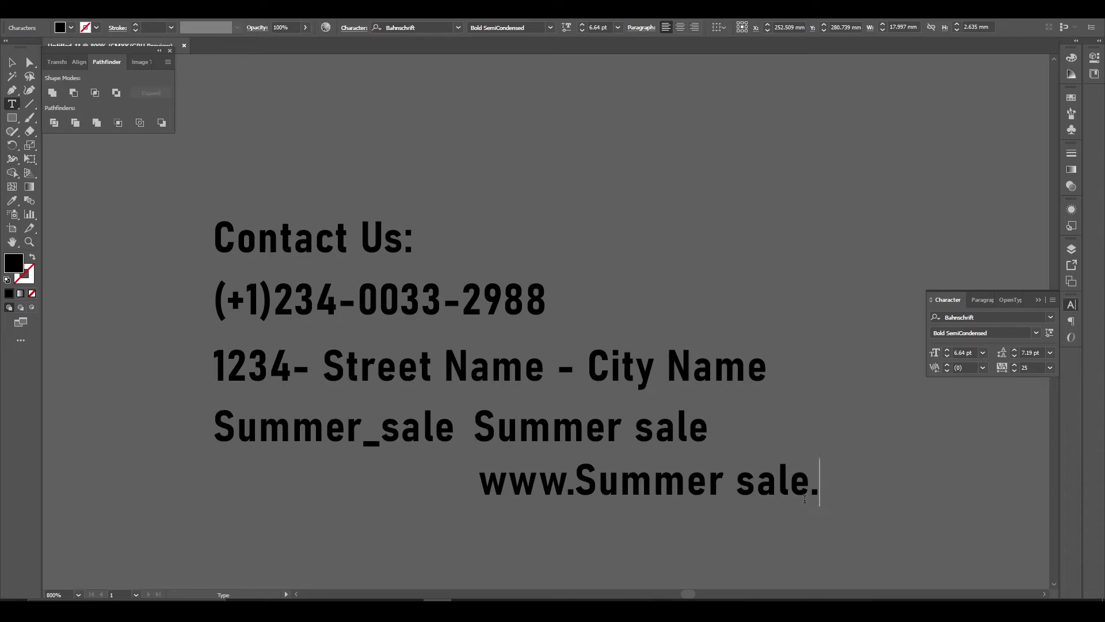
type(".com")
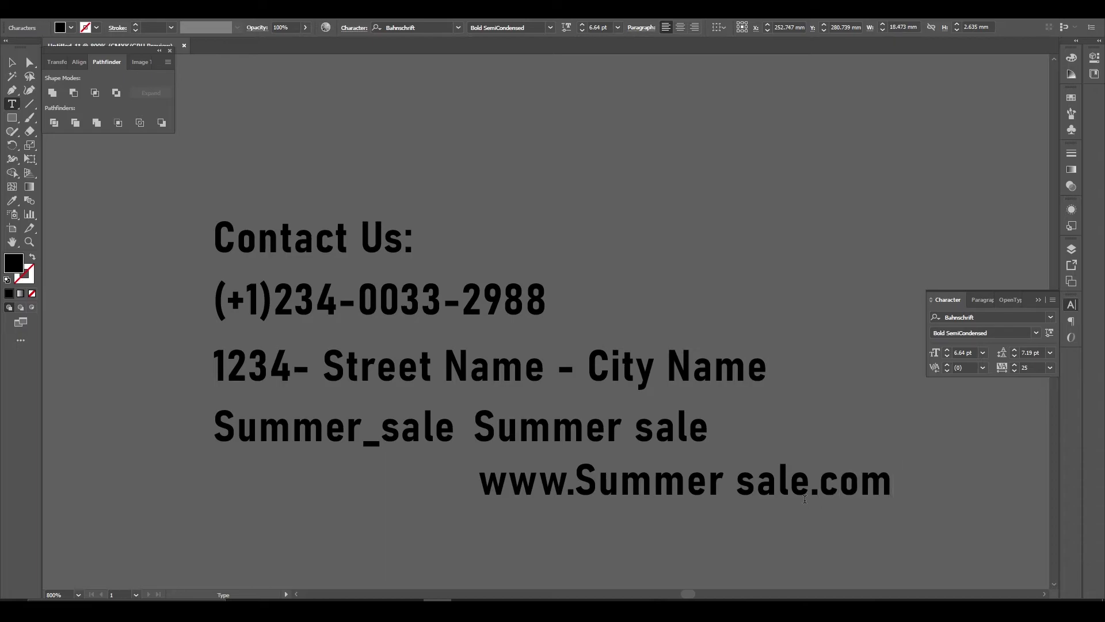
left_click(22, 62)
left_click(509, 161)
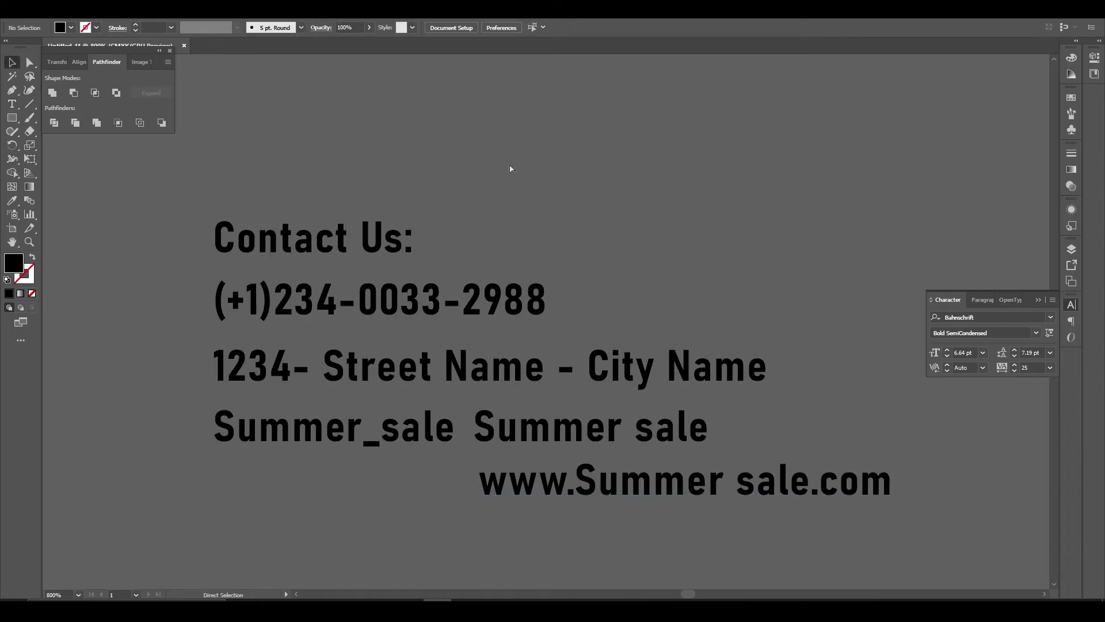
Step: Set the Contact Us: line in Avenir LT Std 55 Roman
key("ctrl+minus")
key("ctrl+minus")
key("ctrl+minus")
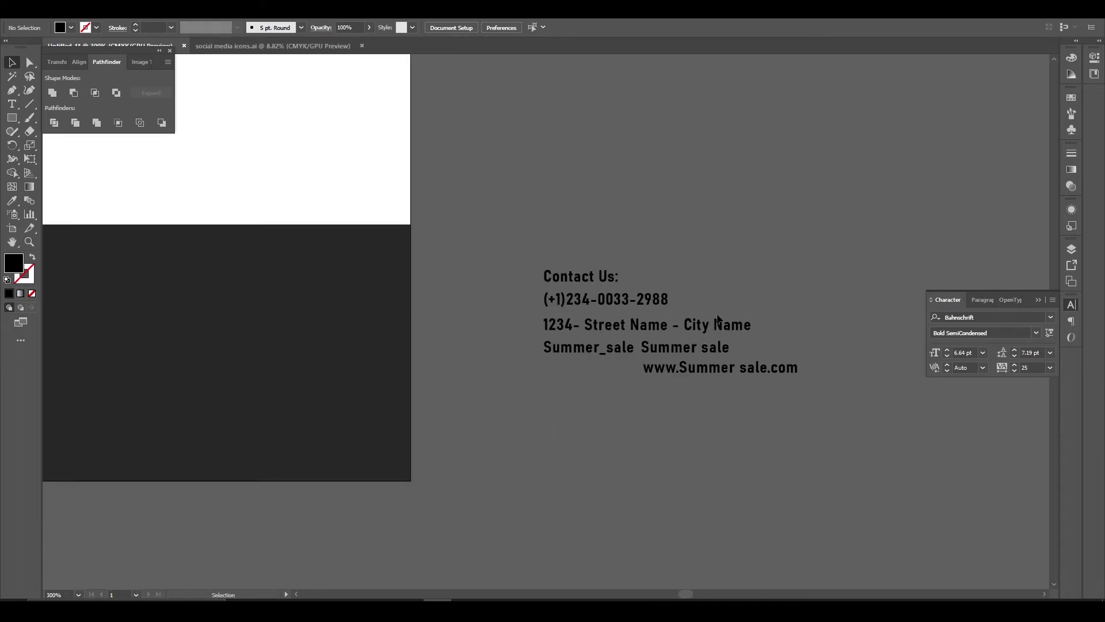
scroll(633, 334, "left", 3)
scroll(638, 331, "up", 2)
scroll(632, 340, "down", 1)
scroll(632, 340, "right", 1)
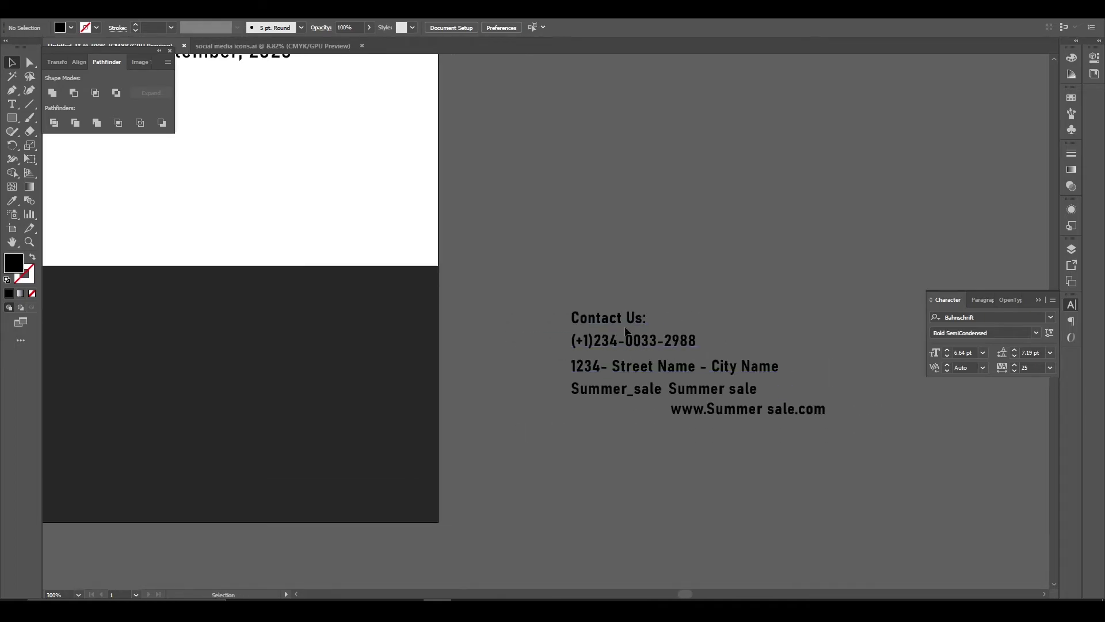
left_click(610, 317)
left_click(992, 316)
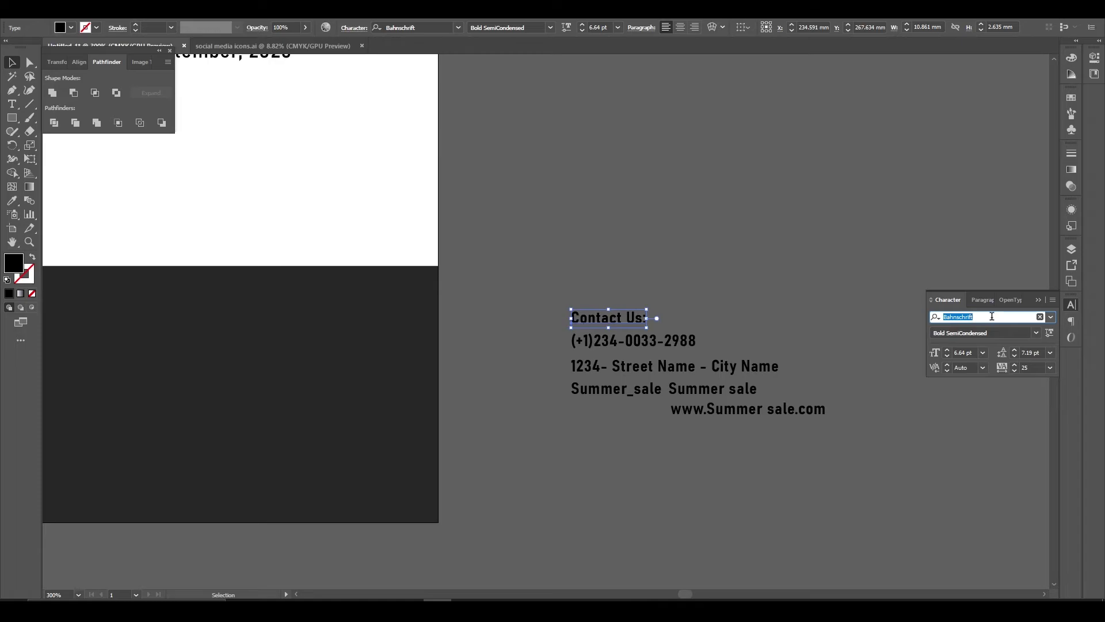
type("ava")
key("BackSpace")
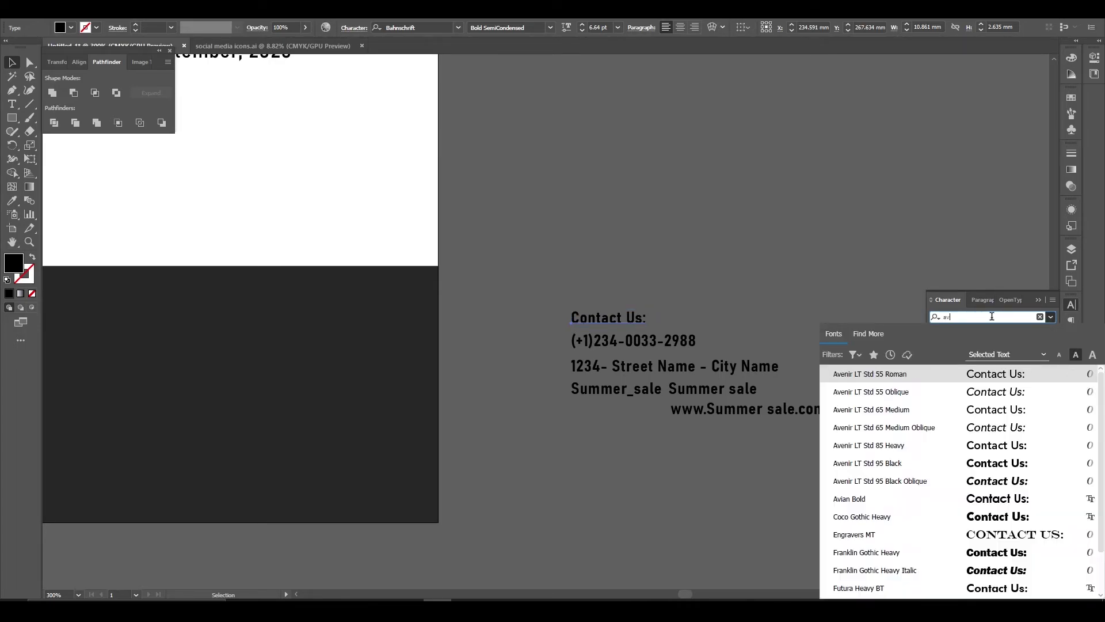
key("Return")
Step: Set the phone number in Nexa Bold and the address and link lines in Avenir Roman
left_click(633, 341)
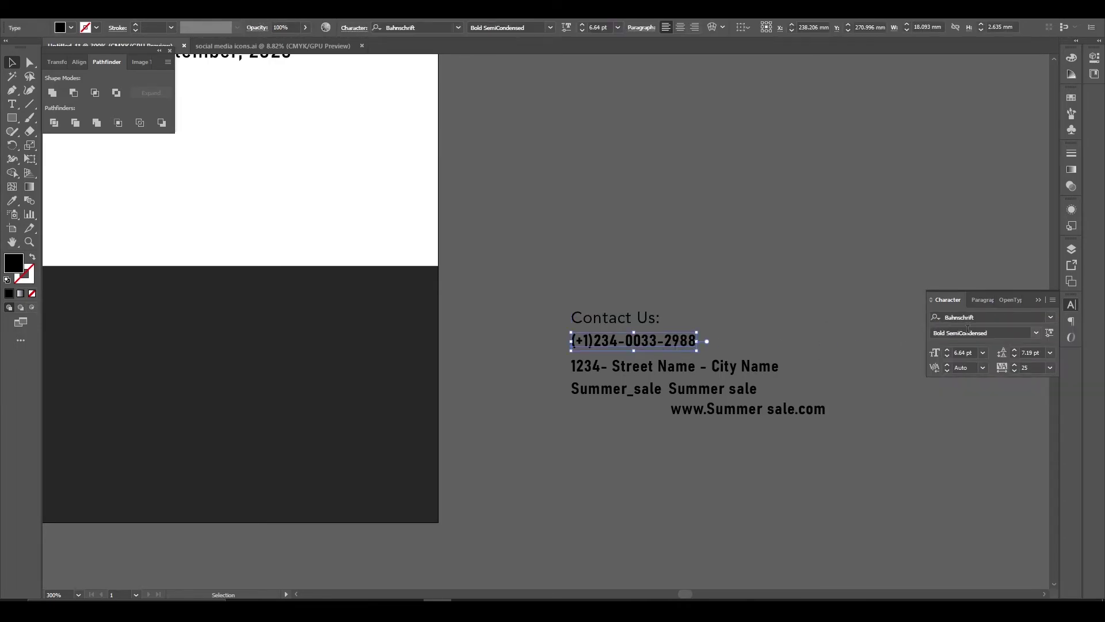
left_click(983, 317)
type("nex")
key("Return")
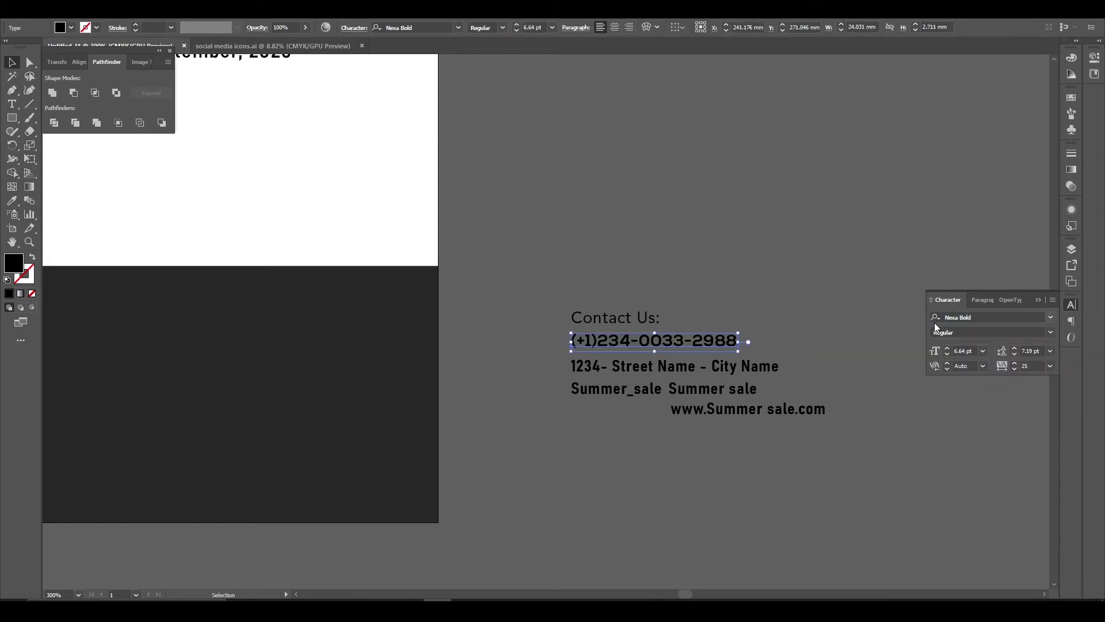
left_click(730, 441)
left_click(800, 431)
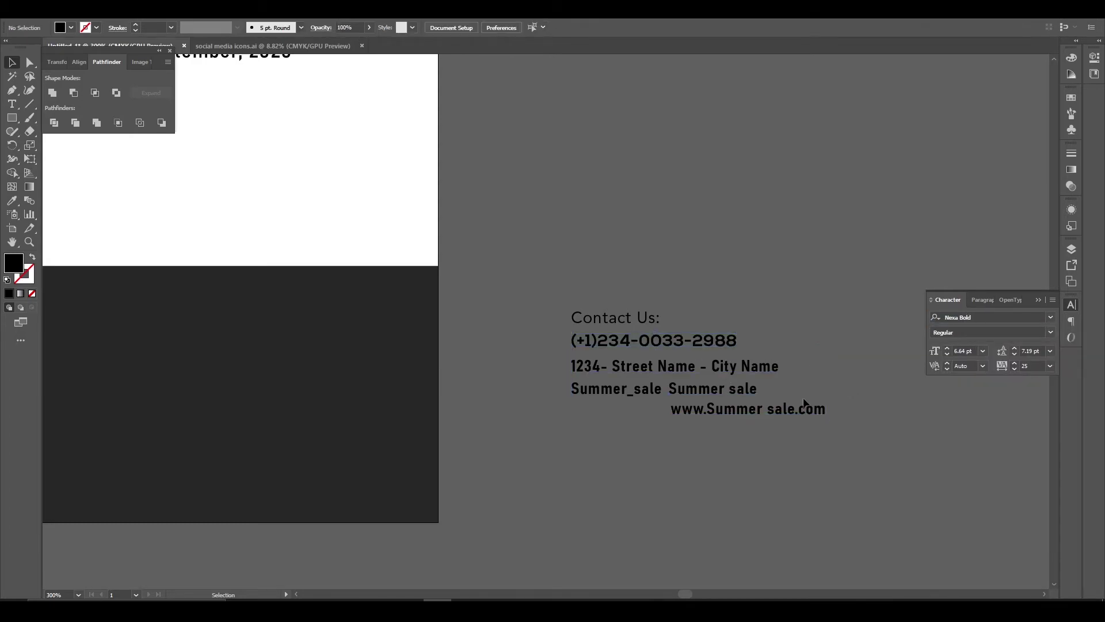
left_click(806, 404)
left_click(728, 441)
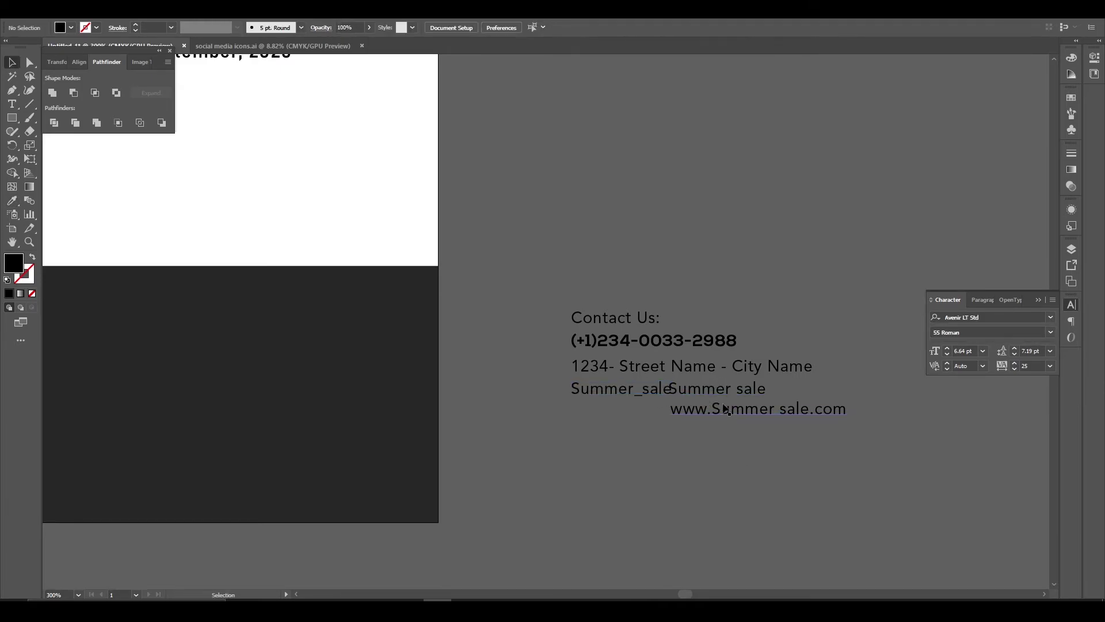
Step: Pull Summer_sale left, away from Summer sale
scroll(726, 410, "up", 3)
left_click_drag(599, 377, 501, 377)
scroll(544, 420, "down", 2)
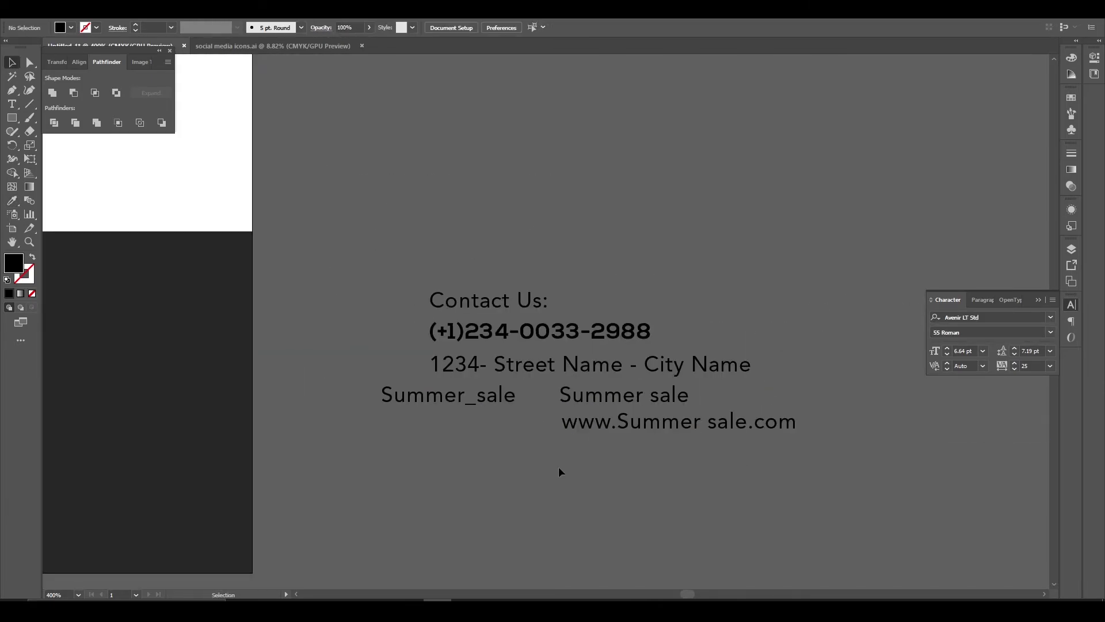
scroll(560, 467, "down", 3)
left_click(610, 448)
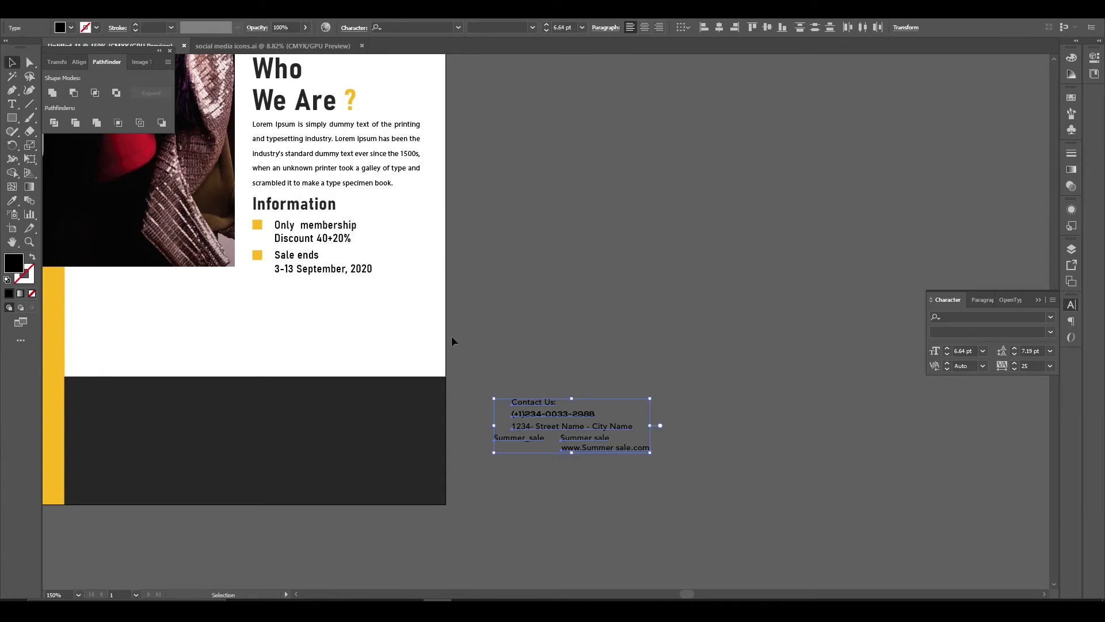
Step: Colour the contact text yellow and right-align Contact Us with the phone number
key("i")
left_click(59, 313)
left_click(648, 345)
scroll(591, 385, "left", 2)
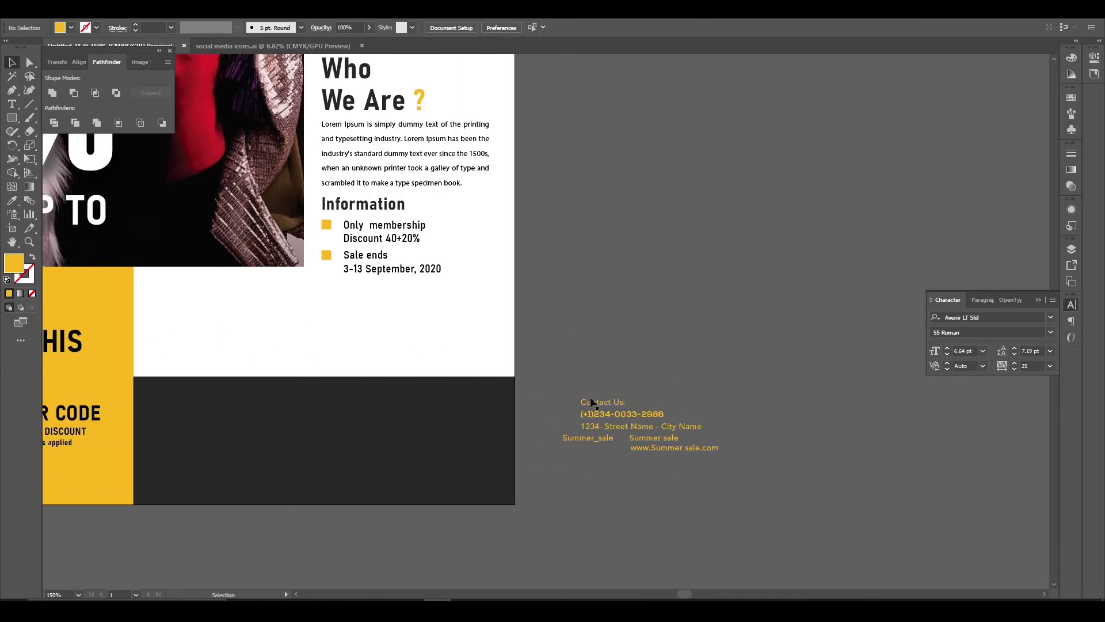
left_click(593, 403)
left_click(735, 27)
left_click(716, 431)
Step: Move the contact, phone and address group onto the dark footer panel and enlarge it
scroll(652, 433, "up", 2)
left_click(646, 428)
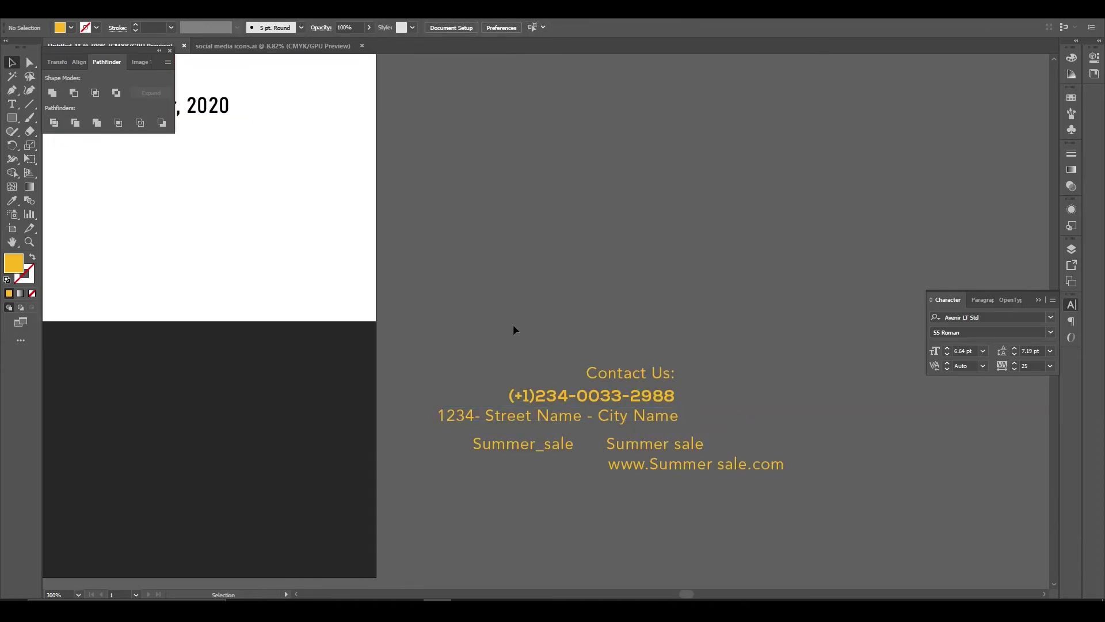
scroll(806, 294, "down", 1)
left_click_drag(568, 348, 213, 329)
left_click(455, 513)
scroll(518, 463, "left", 3)
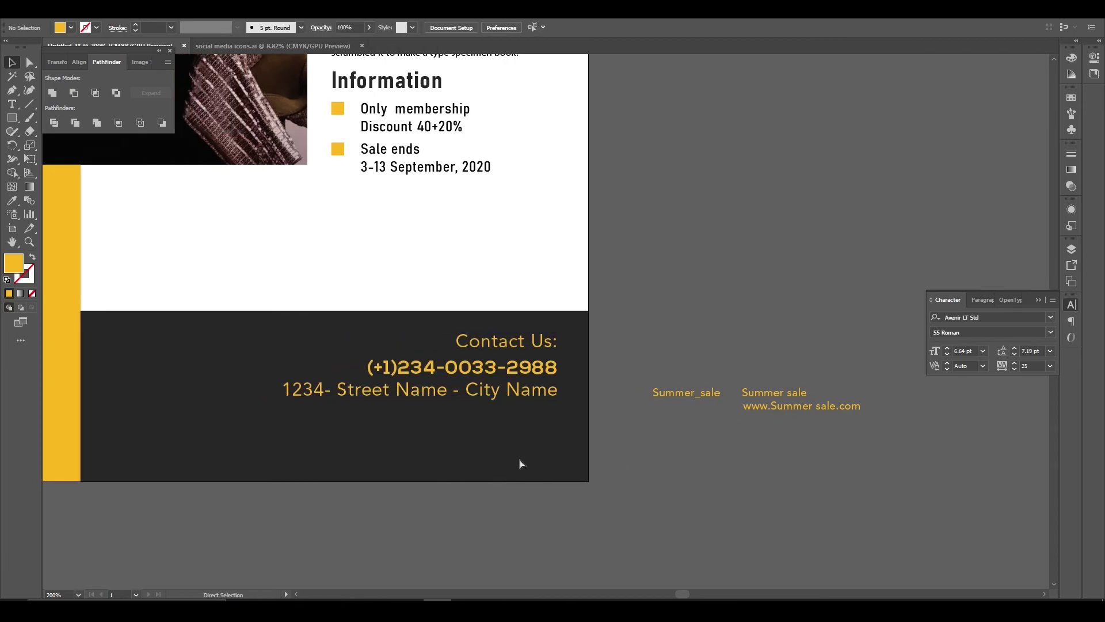
Step: Shrink the address and place it under the phone number, then move Summer_sale onto the panel
left_click(374, 392)
mouse_move(350, 398)
left_mouse_down()
mouse_move(437, 403)
mouse_move(434, 380)
mouse_move(344, 384)
left_mouse_up()
left_click(444, 374)
left_click(639, 414)
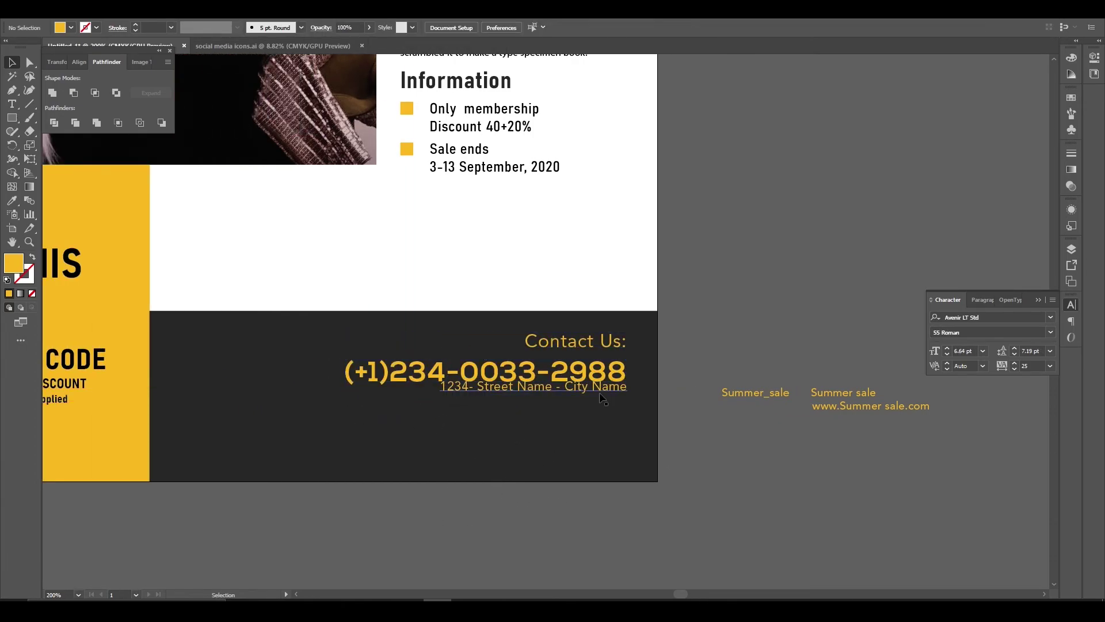
left_click_drag(598, 389, 602, 420)
left_click(599, 410)
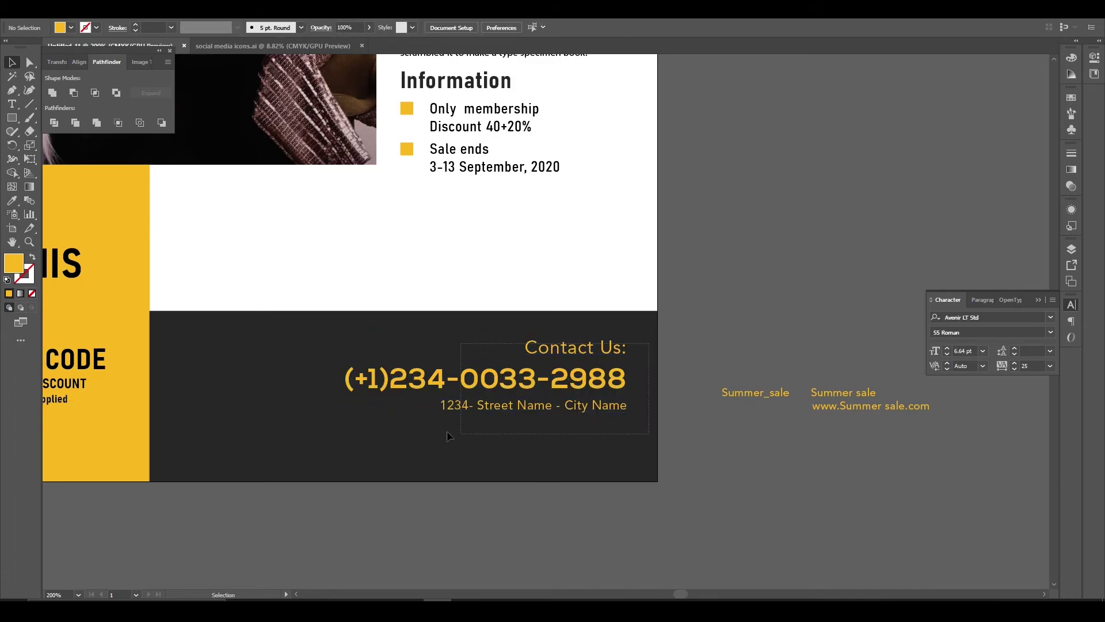
key("Left")
key("Left")
key("Left")
key("Left")
key("Left")
key("Left")
key("Left")
key("Left")
key("Left")
key("Left")
key("Left")
key("Left")
key("Left")
key("Left")
key("Left")
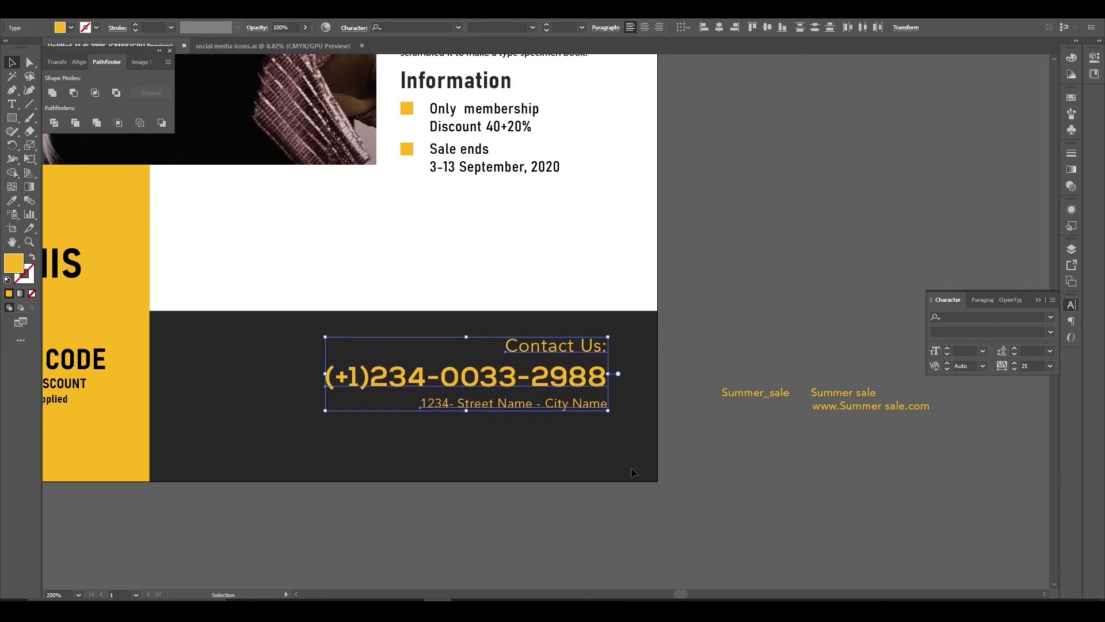
key("Right")
key("Right")
key("Right")
key("Right")
key("Right")
left_click(745, 424)
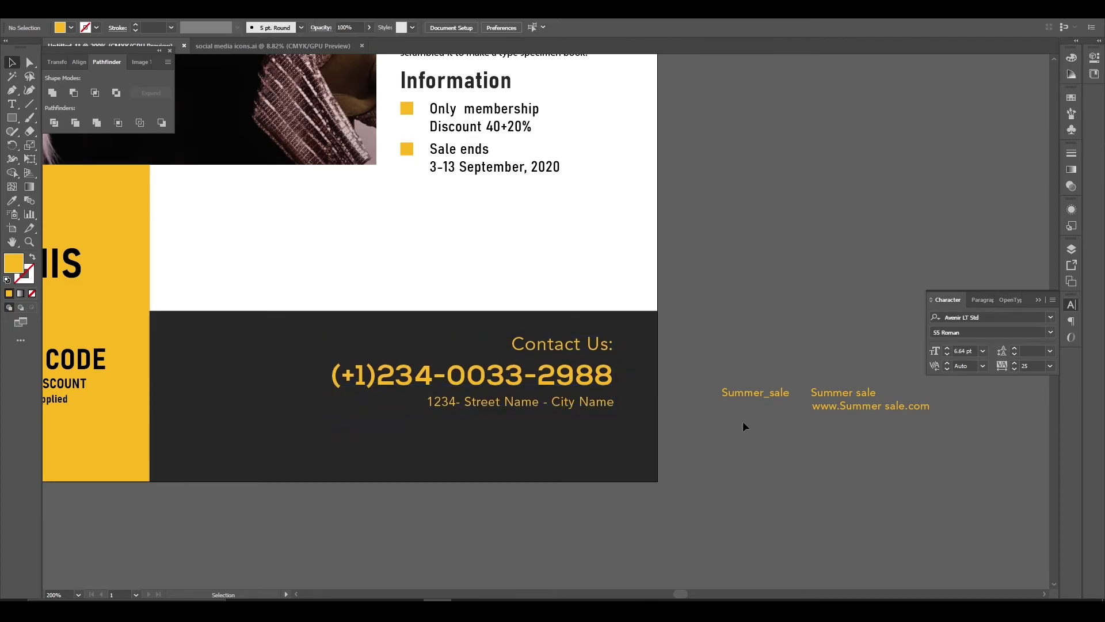
left_click_drag(751, 396, 331, 431)
Step: Line up Summer_sale, Summer sale and the web address in one row on the dark panel
left_click_drag(843, 392, 472, 427)
left_click_drag(875, 406, 590, 427)
key("ctrl+shift+a")
scroll(345, 429, "up", 3)
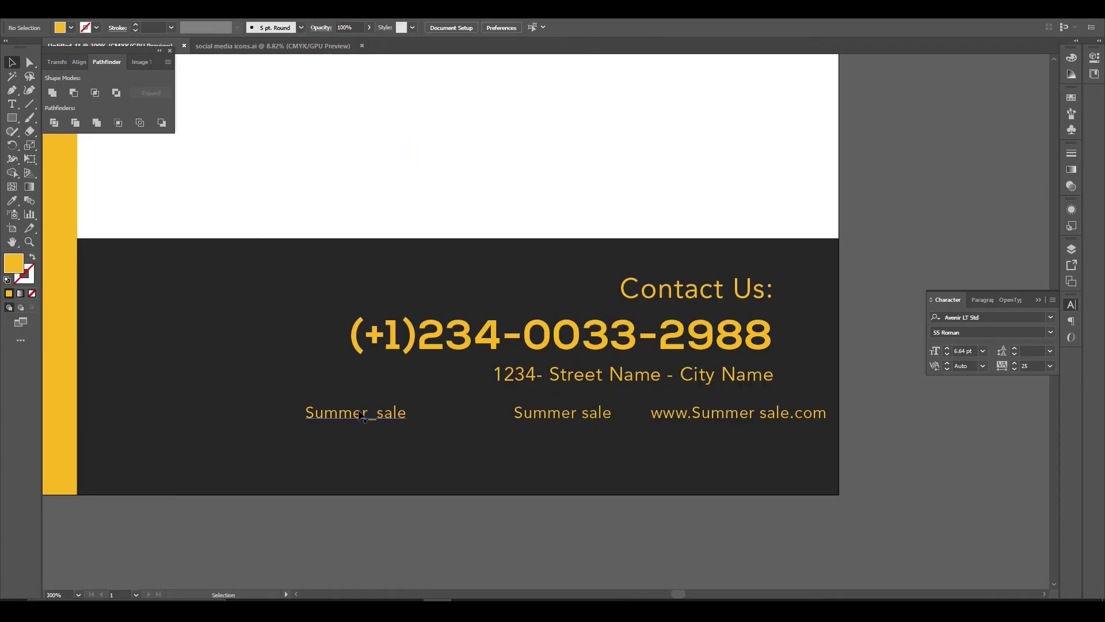
left_click_drag(392, 411, 190, 432)
scroll(587, 440, "down", 2)
left_click_drag(662, 433, 555, 433)
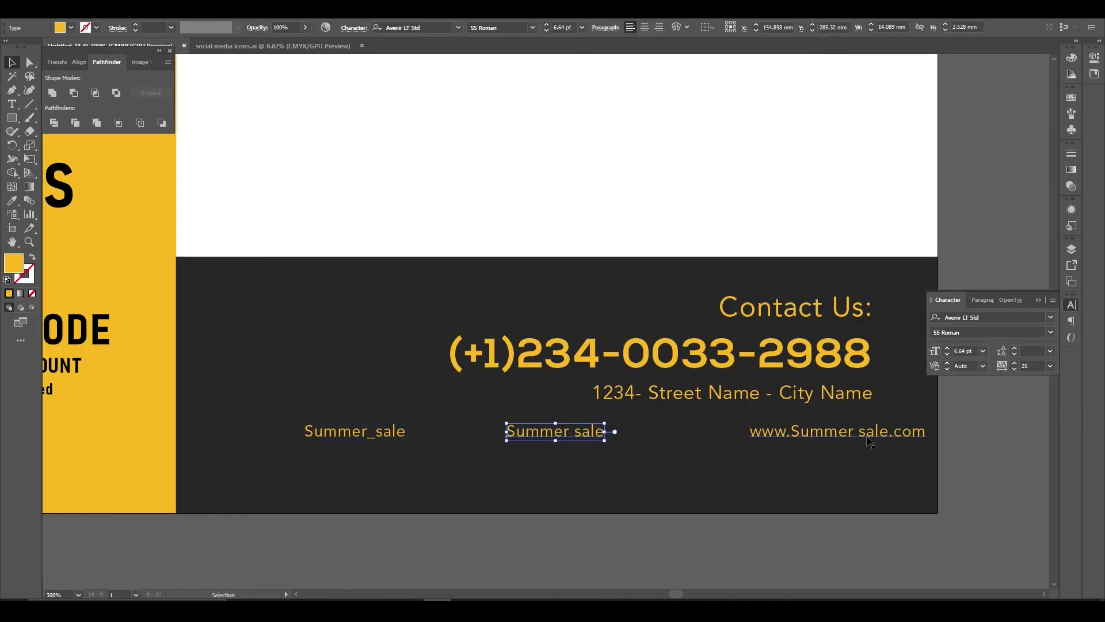
left_click(847, 435, "shift")
left_click_drag(847, 436, 804, 436)
key("ctrl+shift+a")
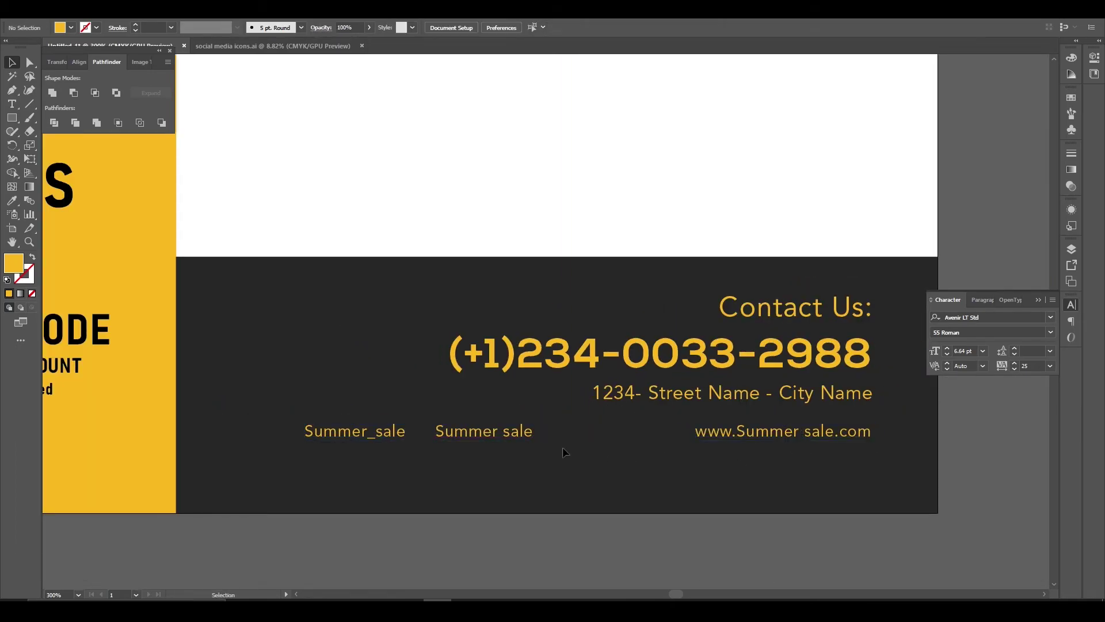
left_click_drag(478, 433, 562, 435)
left_click_drag(398, 435, 415, 437)
Step: Check the finished link row under the address, then switch to the social media icons.ai document
scroll(507, 461, "down", 2)
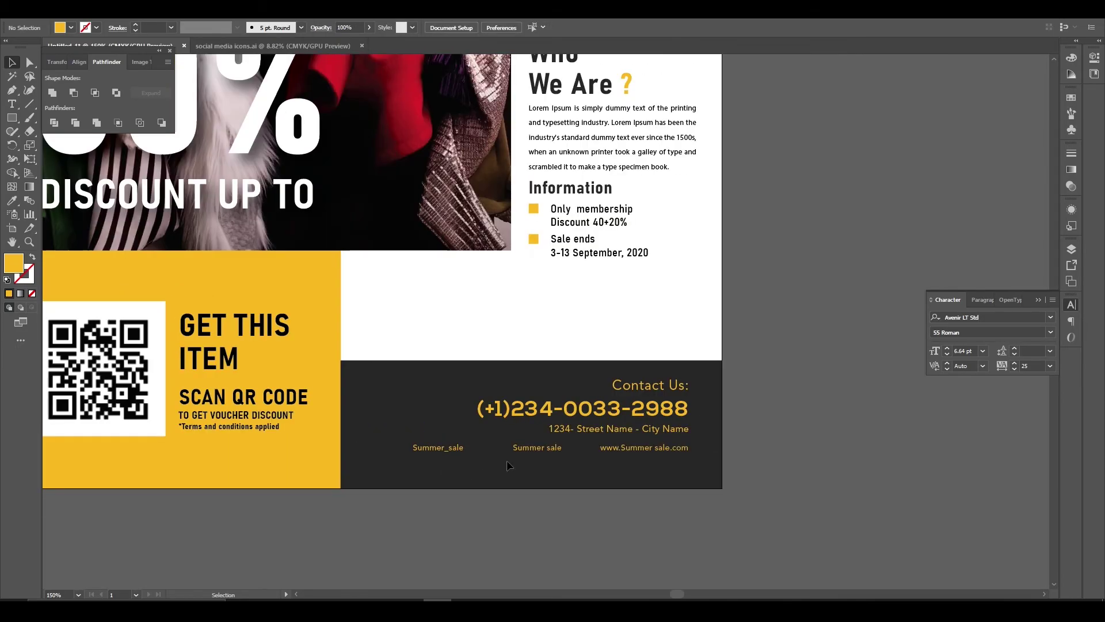
key("ctrl+shift+a")
scroll(575, 455, "right", 2)
scroll(538, 469, "up", 1)
left_click_drag(351, 414, 623, 498)
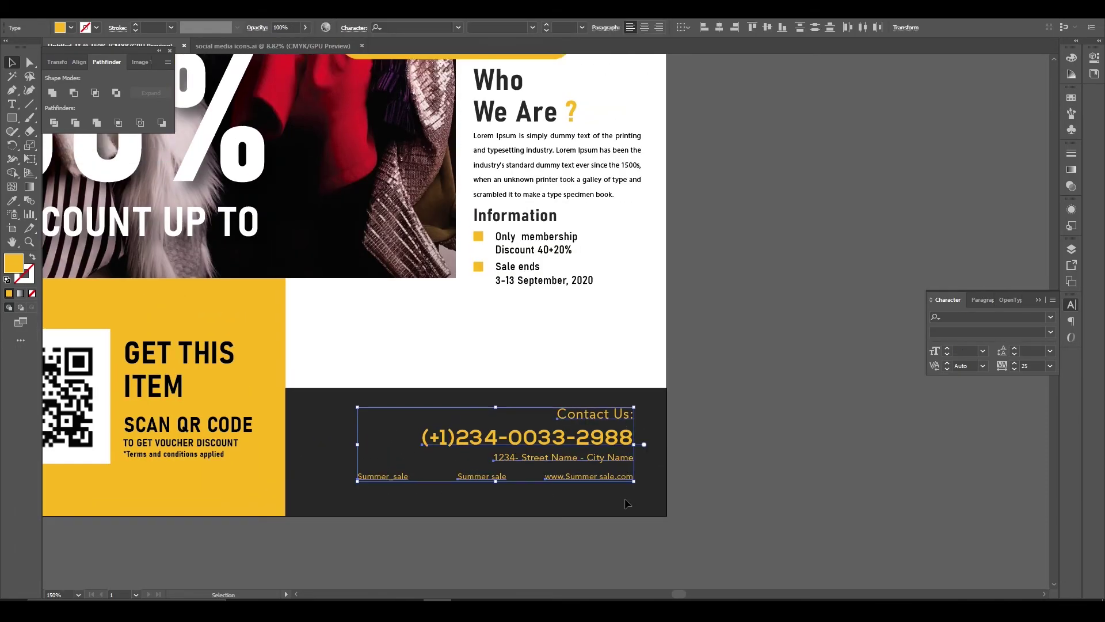
key("ctrl+shift+a")
scroll(610, 465, "down", 3)
scroll(669, 461, "up", 3)
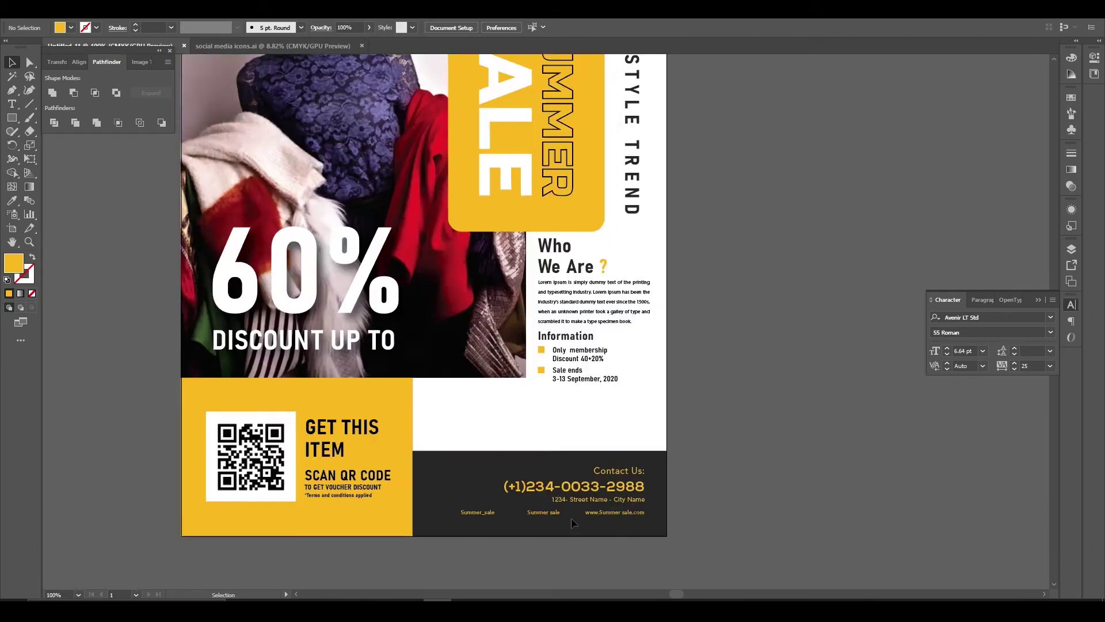
scroll(759, 498, "down", 2)
left_click_drag(720, 474, 602, 520)
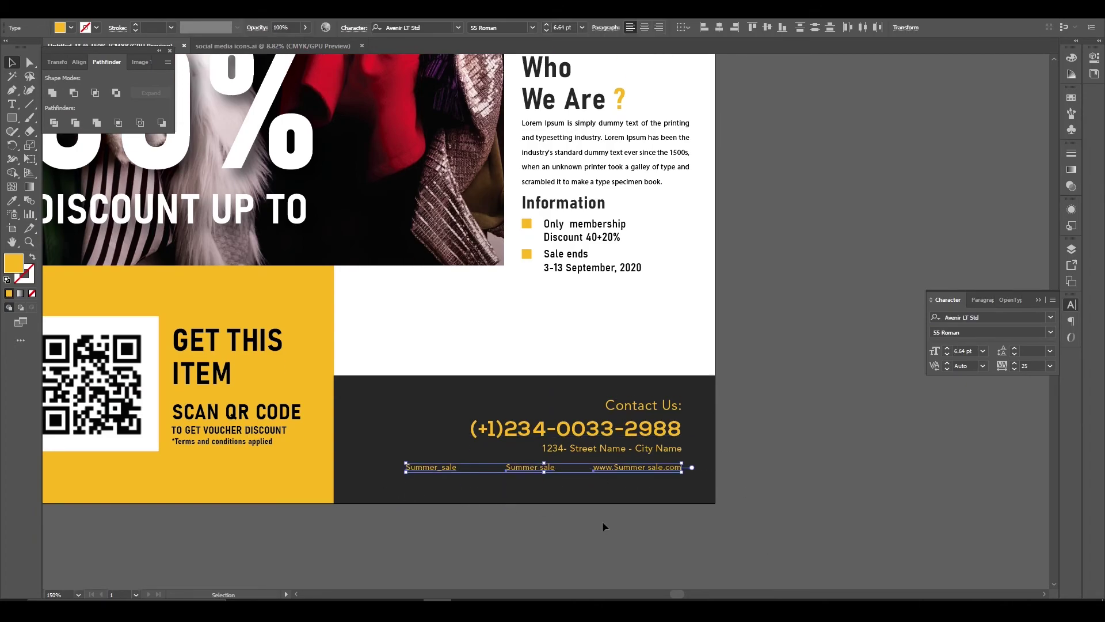
left_click(602, 521)
left_click(299, 46)
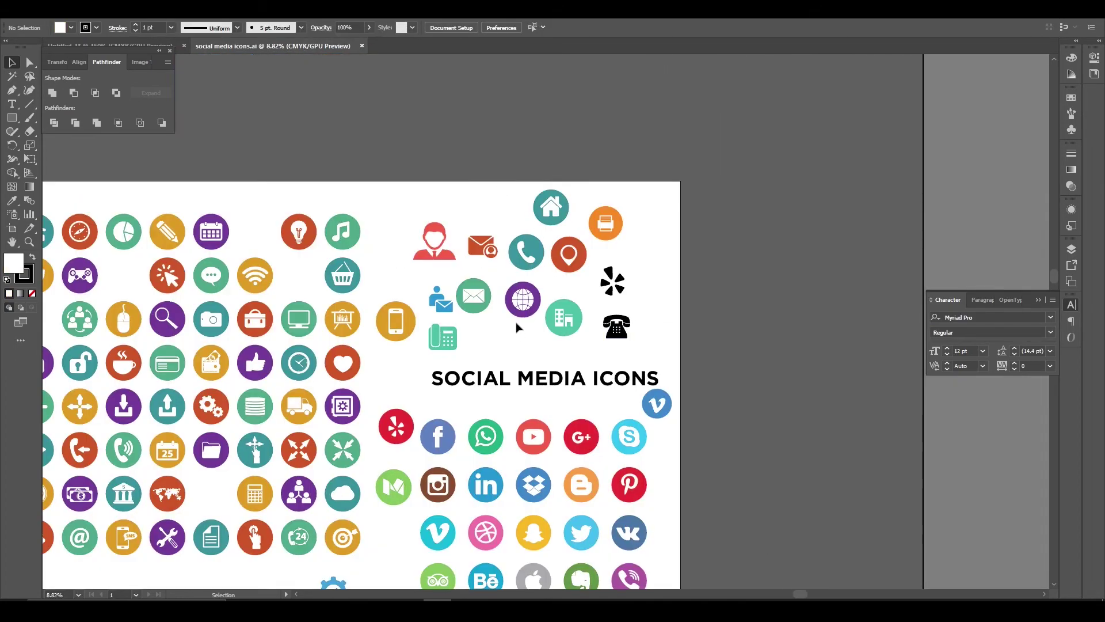
scroll(517, 327, "down", 2)
Step: Bring the social media icons into the flyer, scaled down, next to the footer
left_click_drag(520, 246, 599, 259)
scroll(629, 62, "down", 10)
scroll(600, 259, "up", 4)
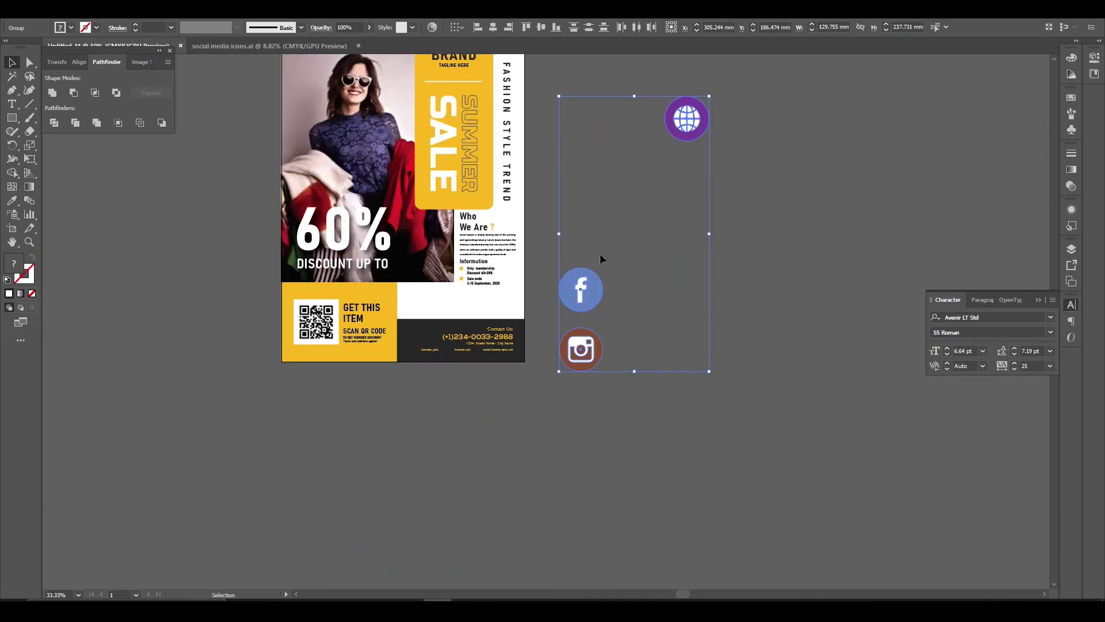
left_click_drag(709, 97, 323, 395)
scroll(570, 345, "up", 3)
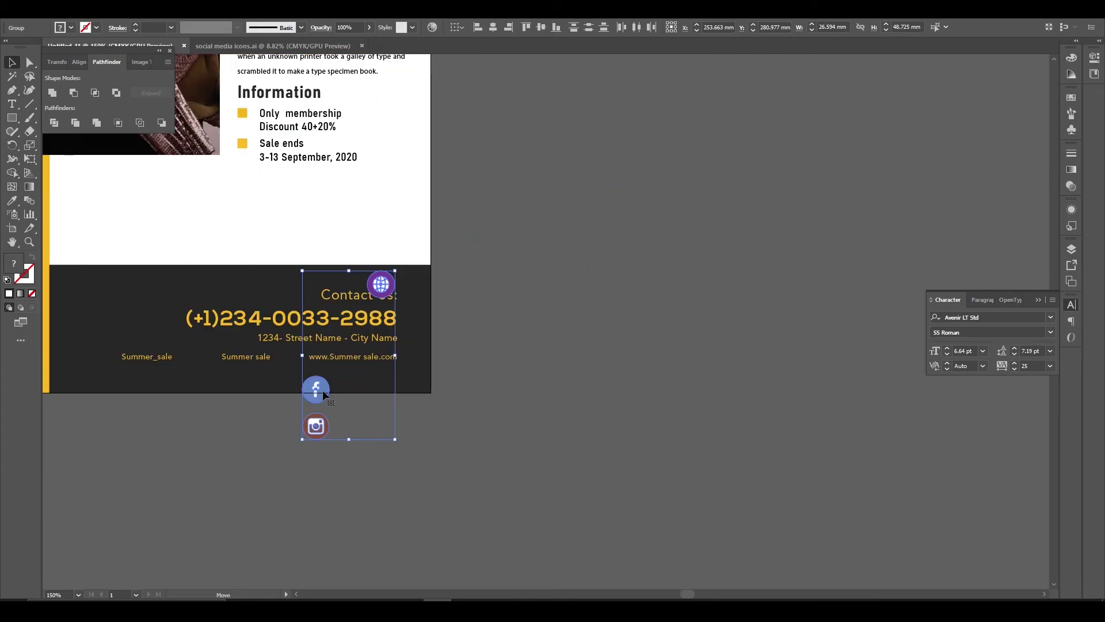
scroll(278, 372, "up", 3)
Step: Colour the Facebook, Instagram and globe icons yellow, sampled from the footer text with the Eyedropper
left_click(316, 389)
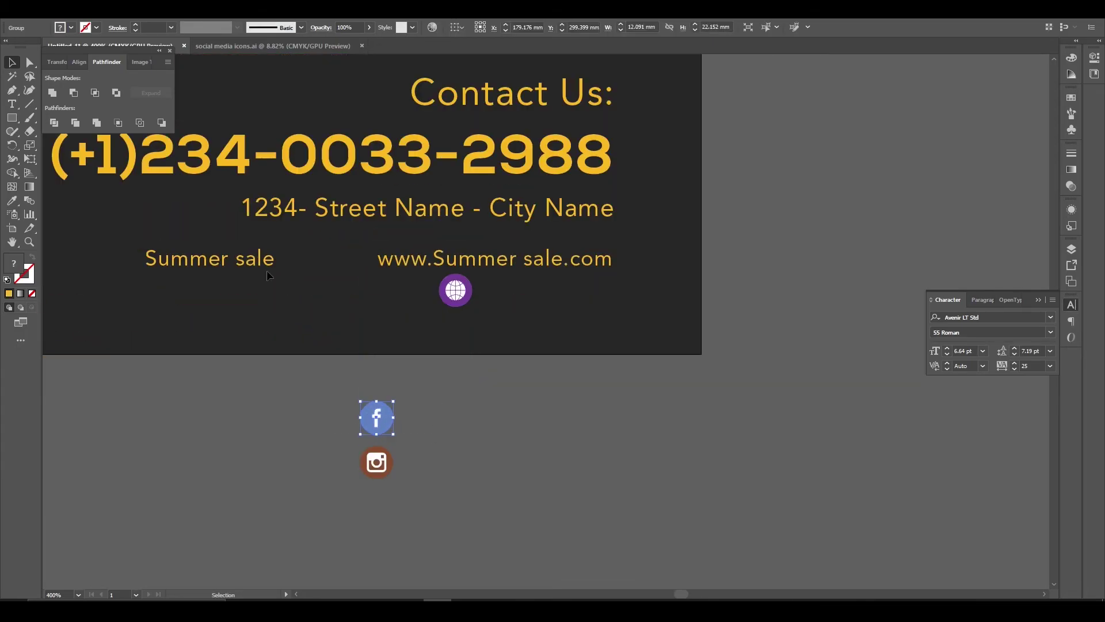
left_click(376, 462)
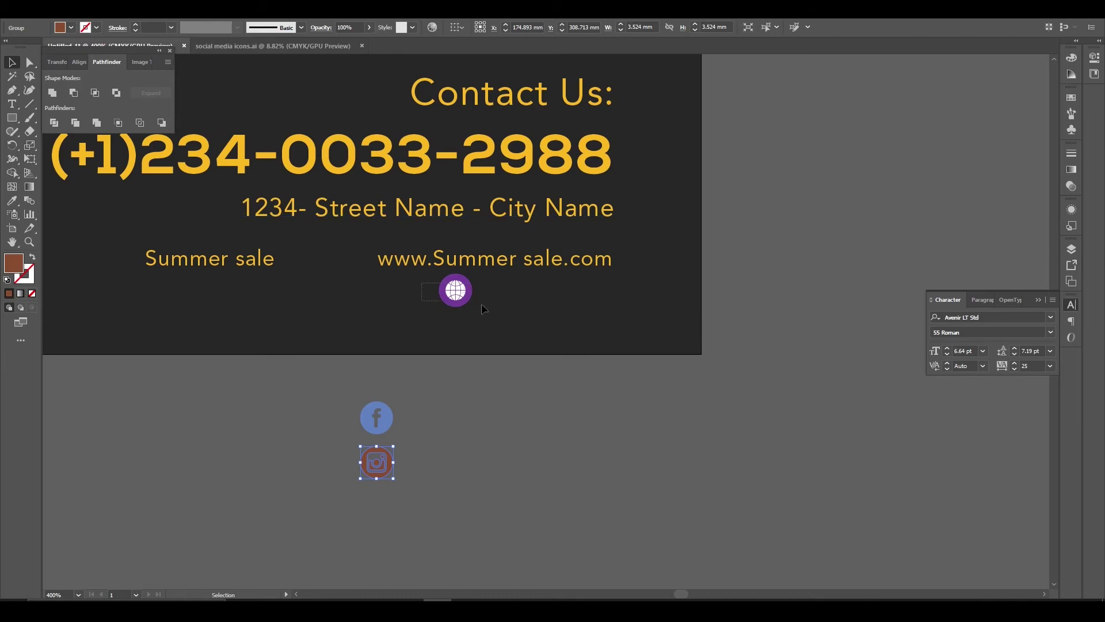
left_click(455, 290)
scroll(403, 294, "left", 2)
left_click_drag(385, 290, 574, 474)
key("i")
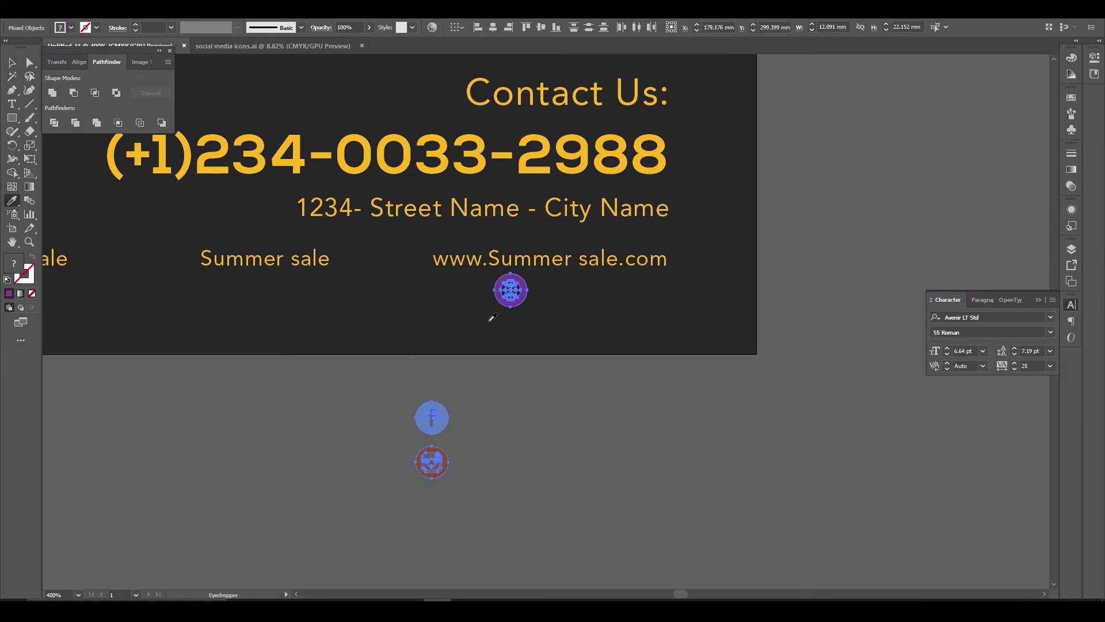
left_click(501, 261)
key("v")
left_click(671, 292)
Step: Place the globe beside the web address, Facebook beside Summer_sale and Instagram beside Summer sale
scroll(671, 292, "left", 2)
left_click_drag(593, 303, 482, 270)
left_click_drag(514, 419, 254, 266)
scroll(502, 390, "left", 4)
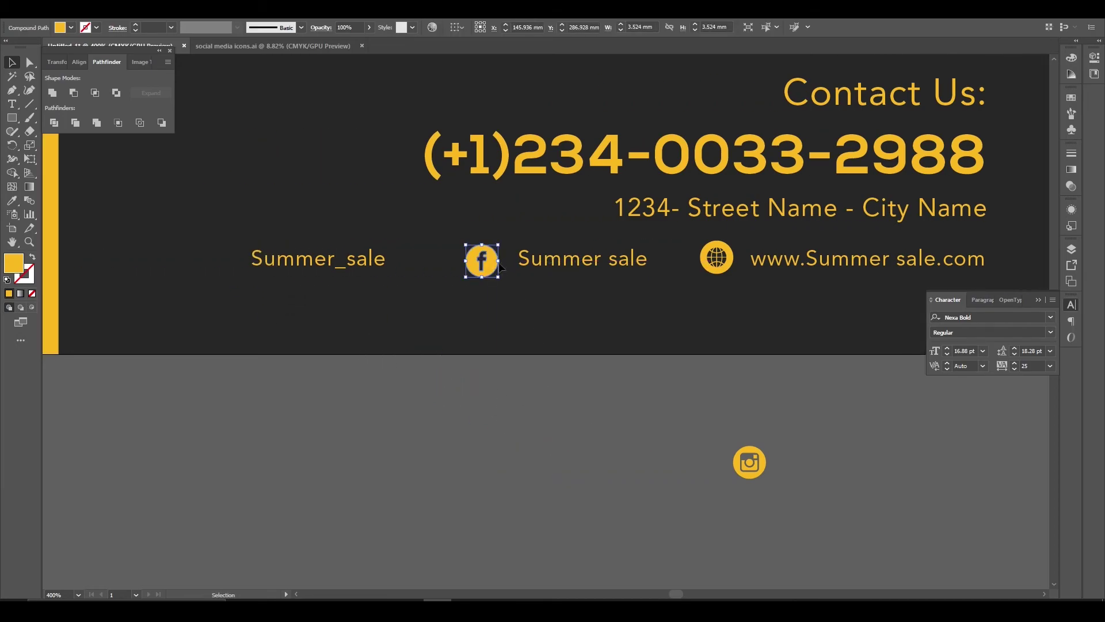
left_click_drag(496, 265, 236, 262)
left_click_drag(753, 464, 486, 258)
left_click(318, 258, "shift")
left_click_drag(318, 259, 369, 259)
Step: Vertically centre the icon-and-link row and fine-tune the Summer sale text and globe icon spacing
left_click_drag(190, 302, 532, 116)
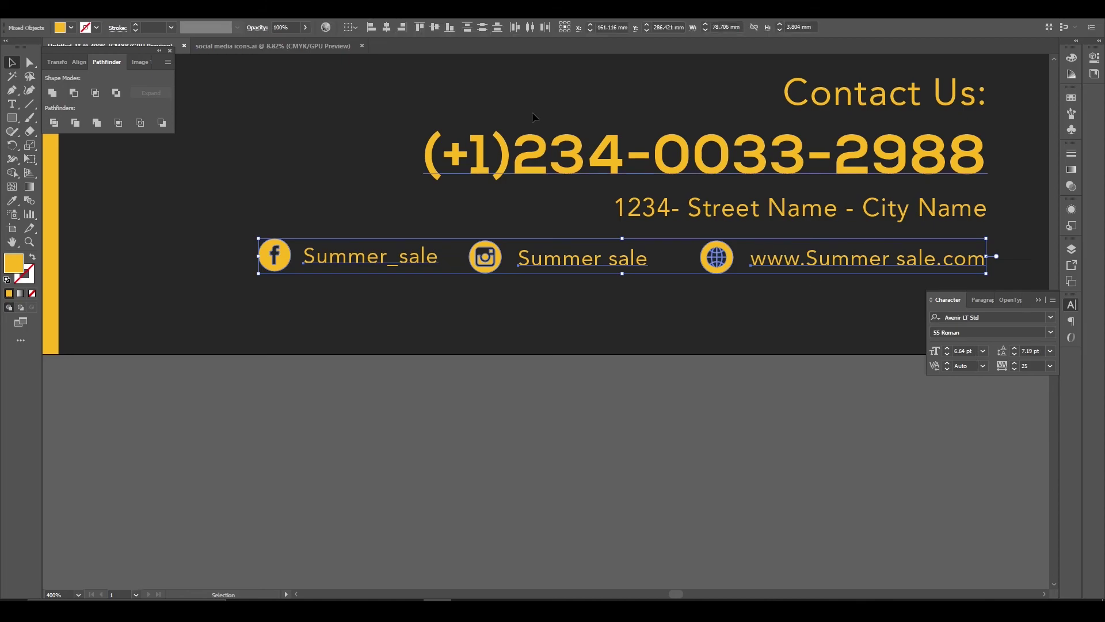
left_click(434, 27)
left_click(248, 300)
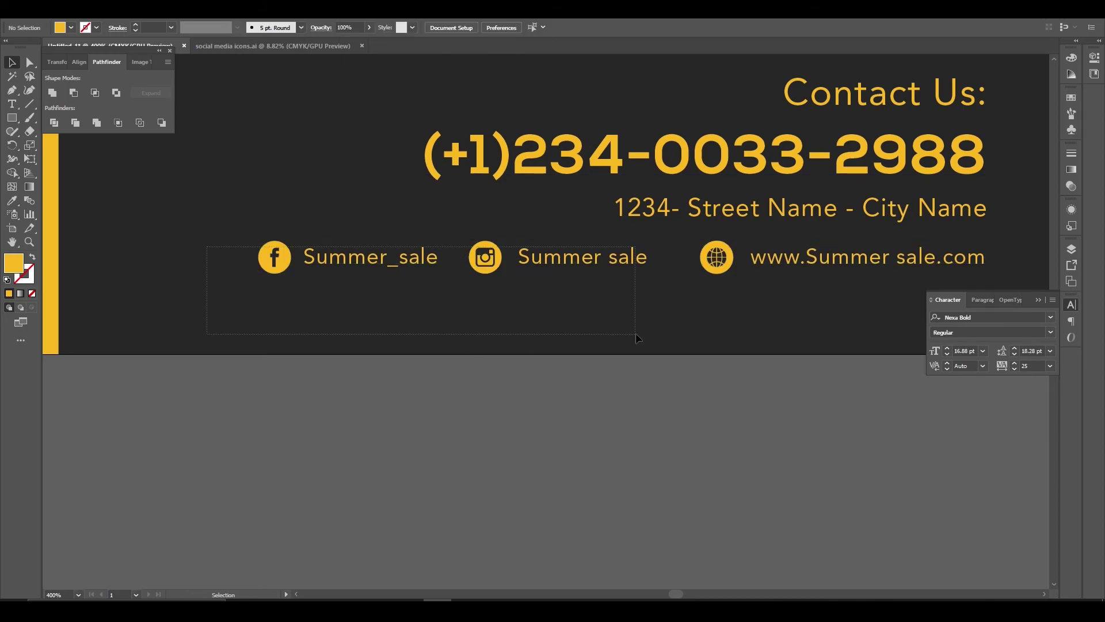
left_click_drag(635, 333, 641, 332)
left_click(575, 259, "shift")
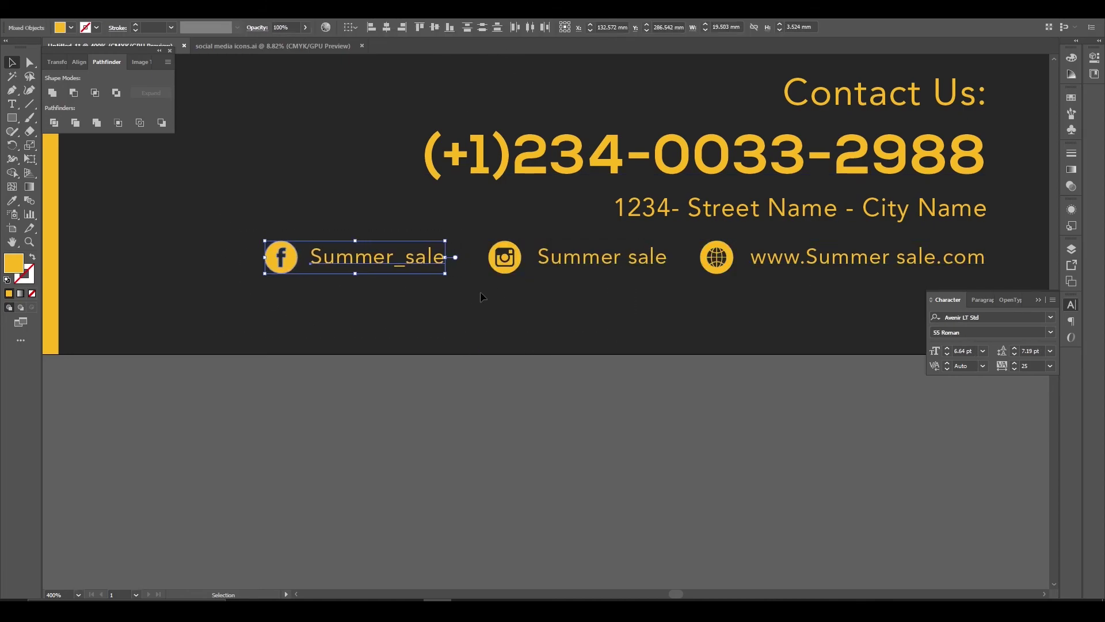
left_click(602, 257)
key("Left")
left_click(603, 308)
left_click(717, 257)
key("Right")
left_click(724, 333)
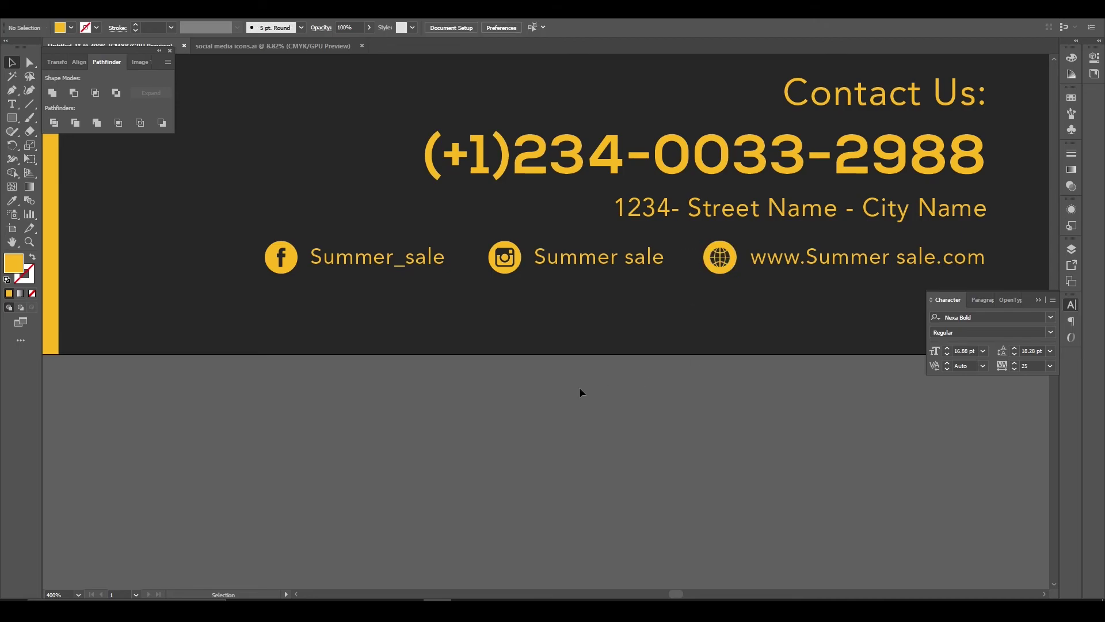
key("ctrl+minus")
key("ctrl+minus")
key("ctrl+minus")
left_click_drag(646, 315, 334, 348)
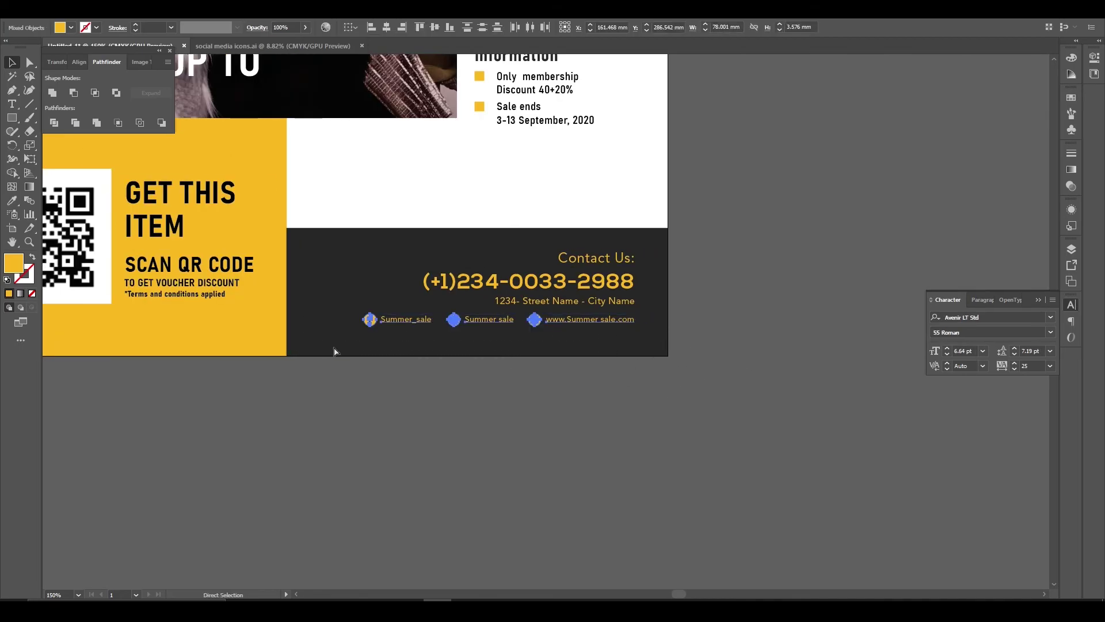
left_click_drag(653, 343, 315, 228)
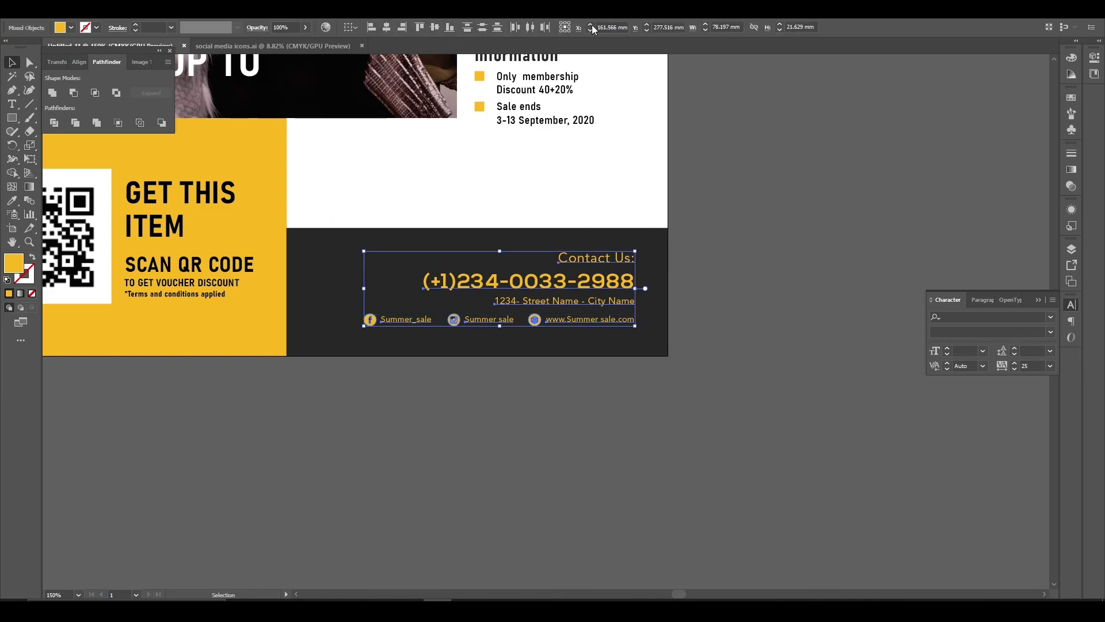
left_click(745, 335)
key("ctrl+minus")
scroll(575, 387, "up", 3)
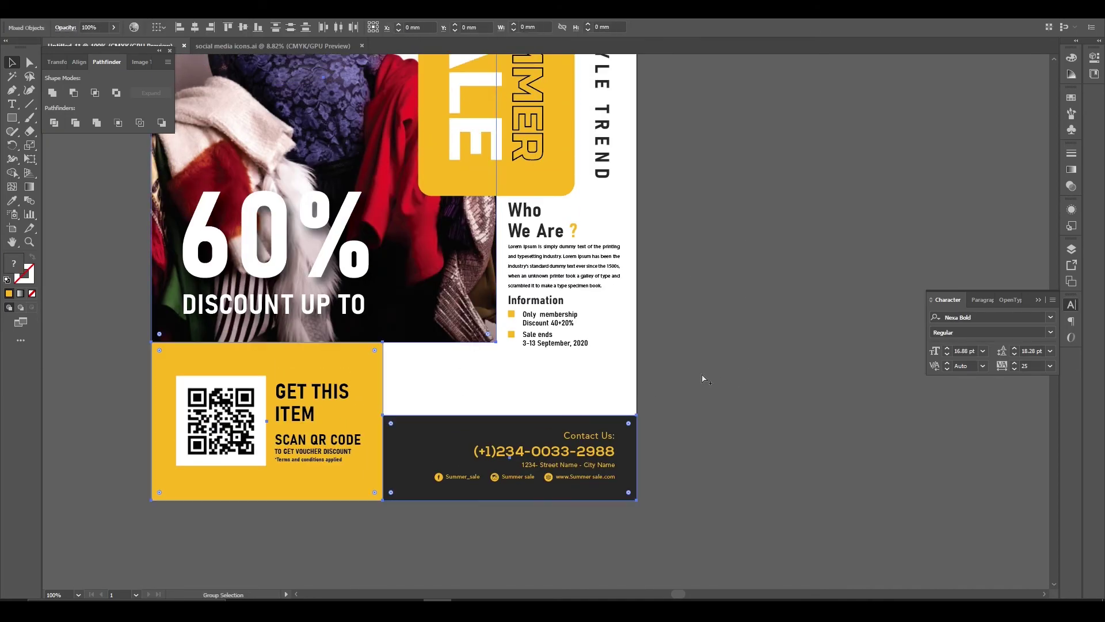
left_click(521, 419)
left_click(696, 394)
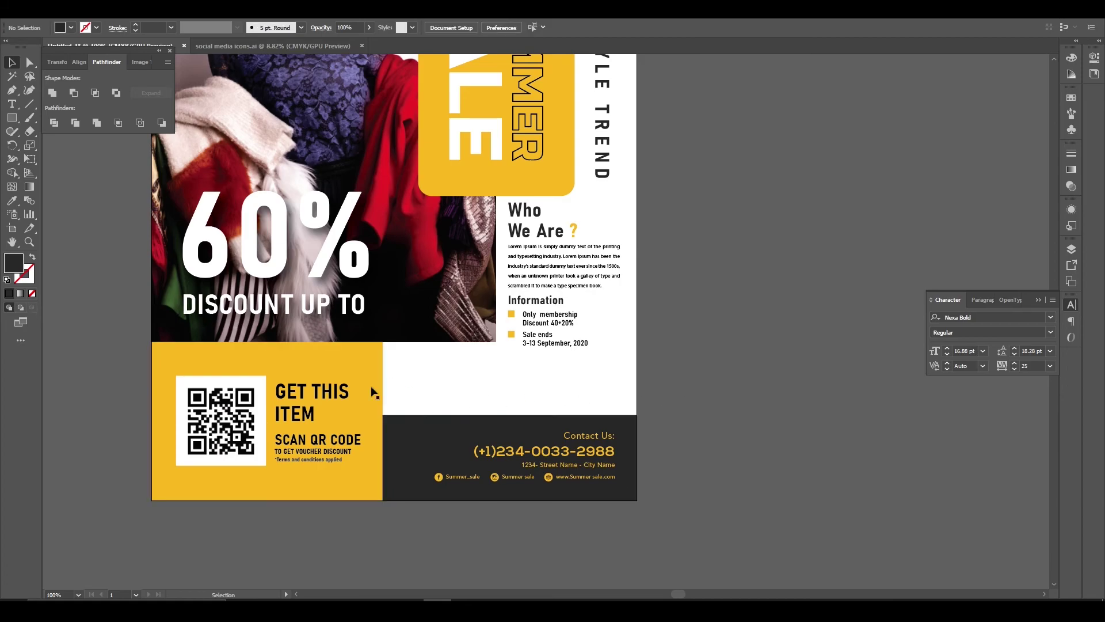
left_click(372, 389)
left_click(455, 287, "shift")
left_click(529, 190, "shift")
scroll(529, 190, "up", 2)
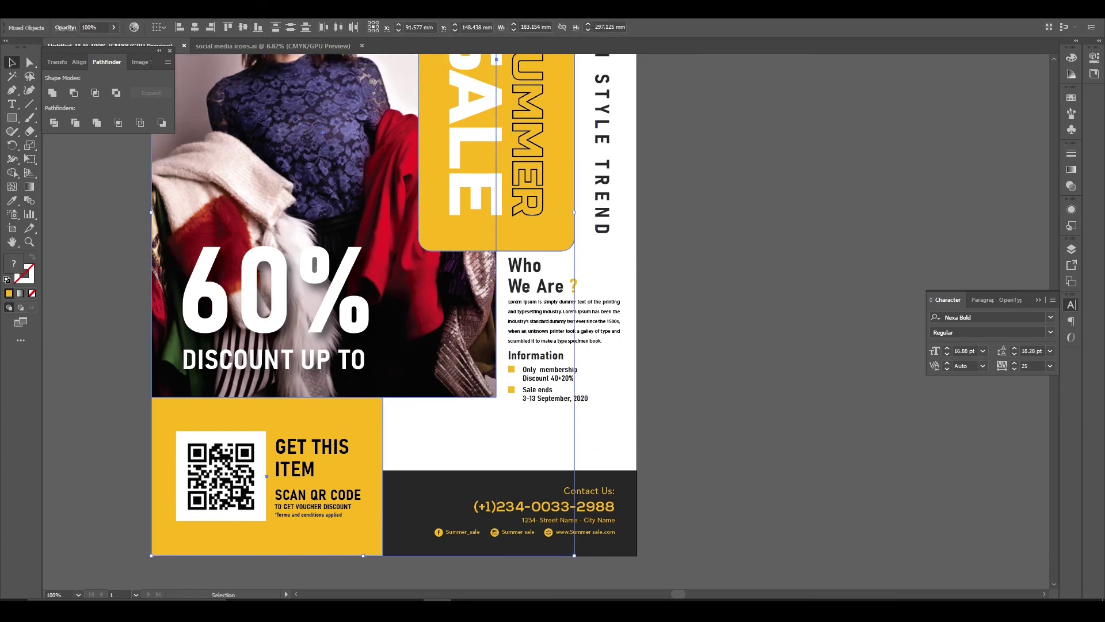
left_click(183, 13)
mouse_move(203, 141)
left_click(322, 140)
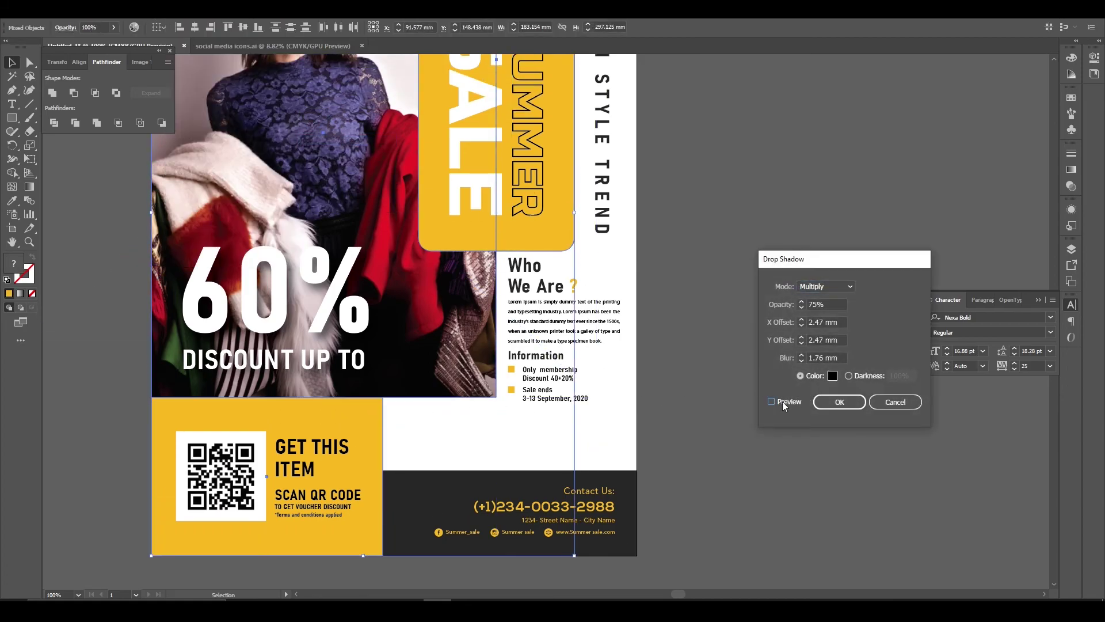
left_click(784, 402)
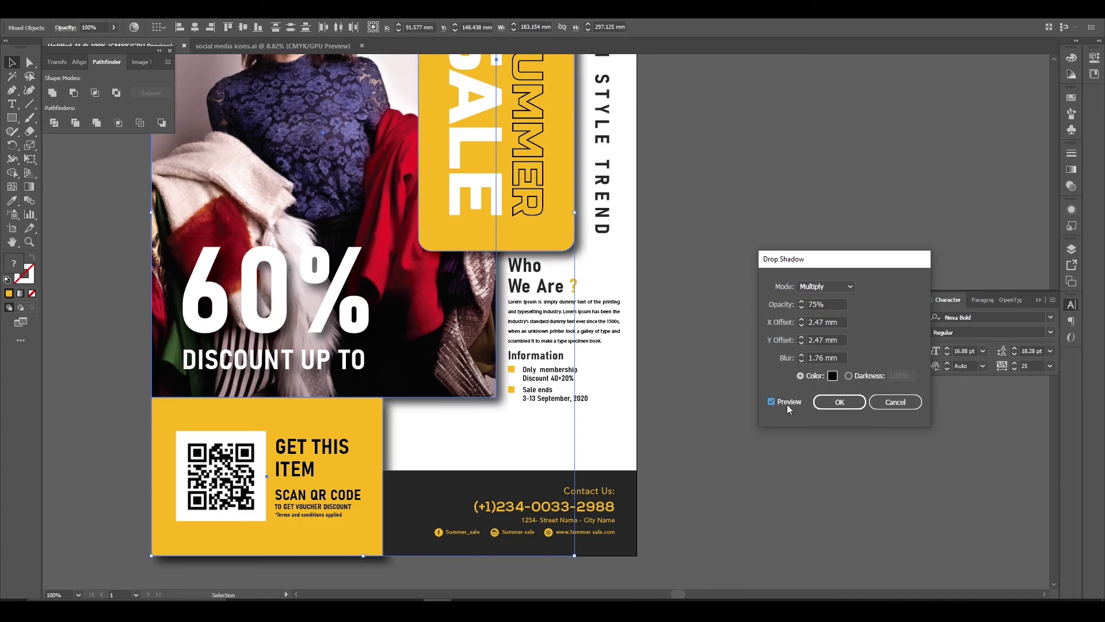
left_click(802, 326)
left_click(801, 325)
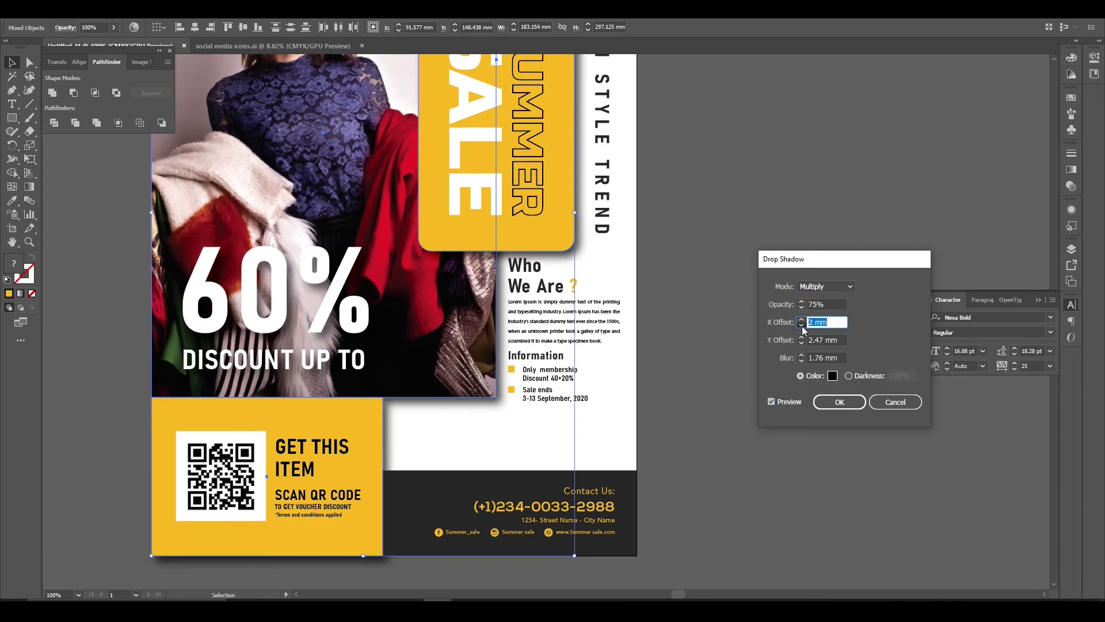
key("Down")
key("Down")
key("Down")
key("Down")
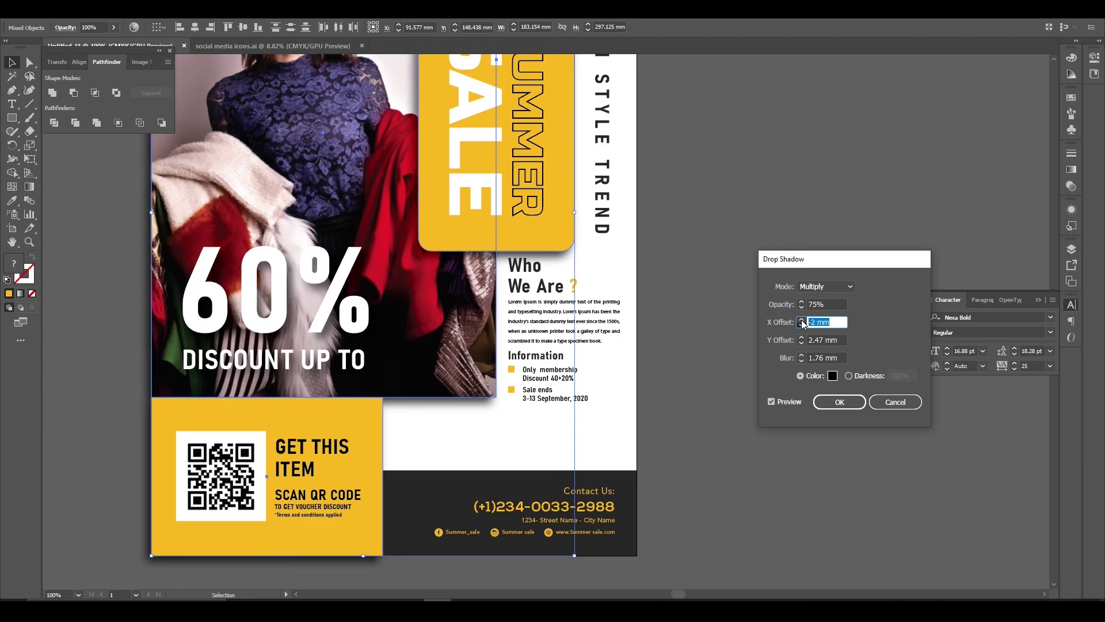
left_click(802, 319)
left_click(802, 319)
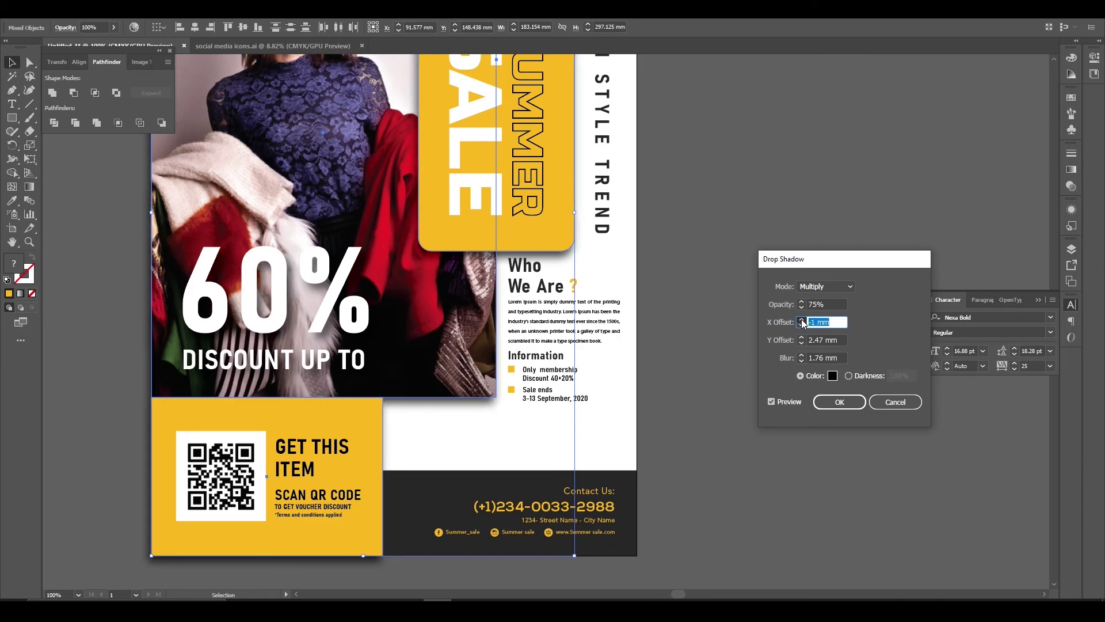
left_click(802, 319)
left_click(802, 320)
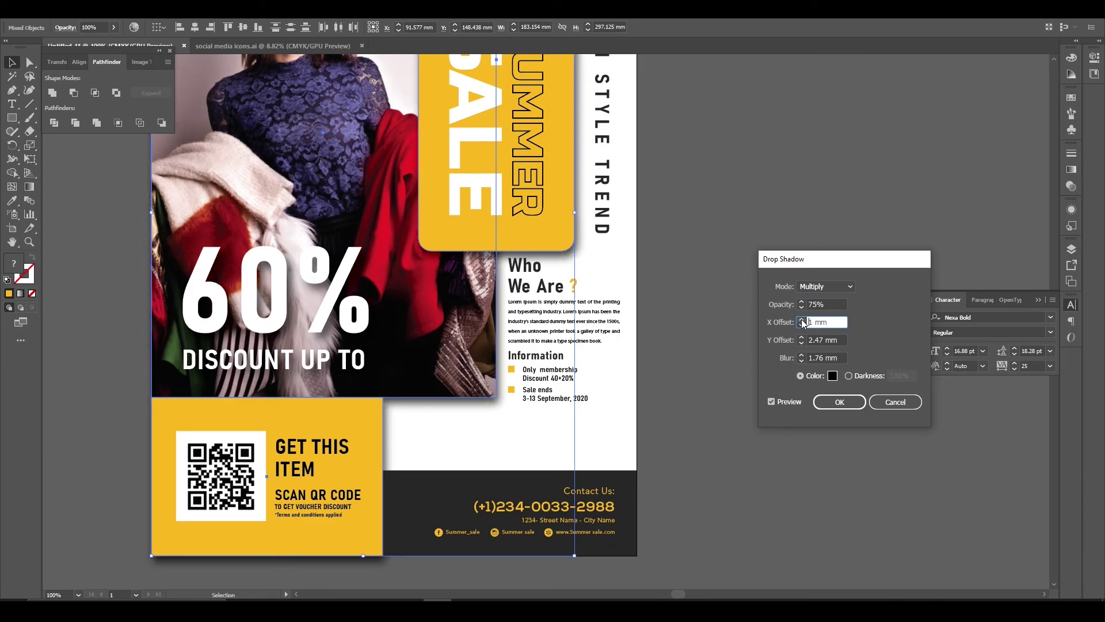
left_click(896, 402)
left_click(668, 271)
scroll(633, 349, "down", 1)
scroll(576, 230, "up", 2)
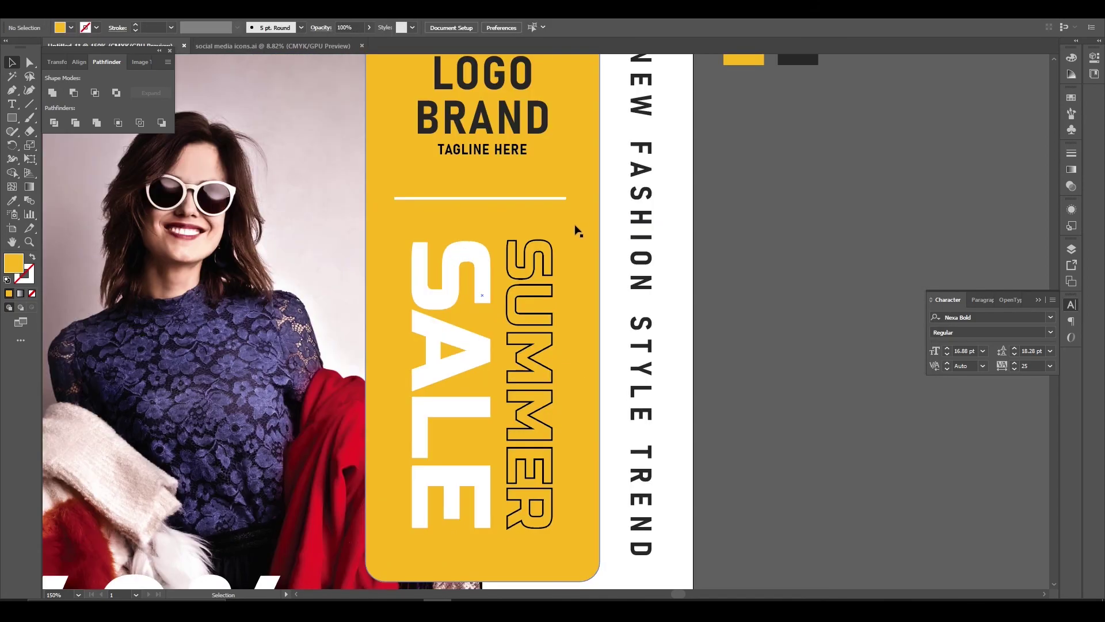
scroll(582, 184, "down", 1)
left_click(583, 185)
Step: Give the yellow SALE banner a Drop Shadow with a 2 mm Y offset
left_click(90, 10)
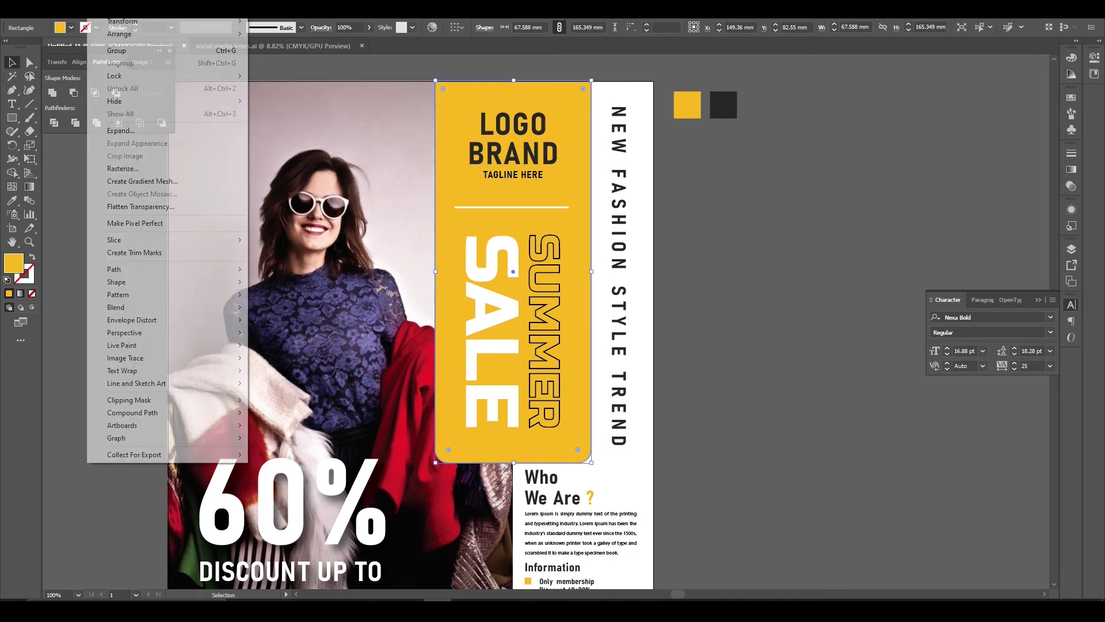
mouse_move(213, 138)
left_click(338, 139)
left_click(771, 401)
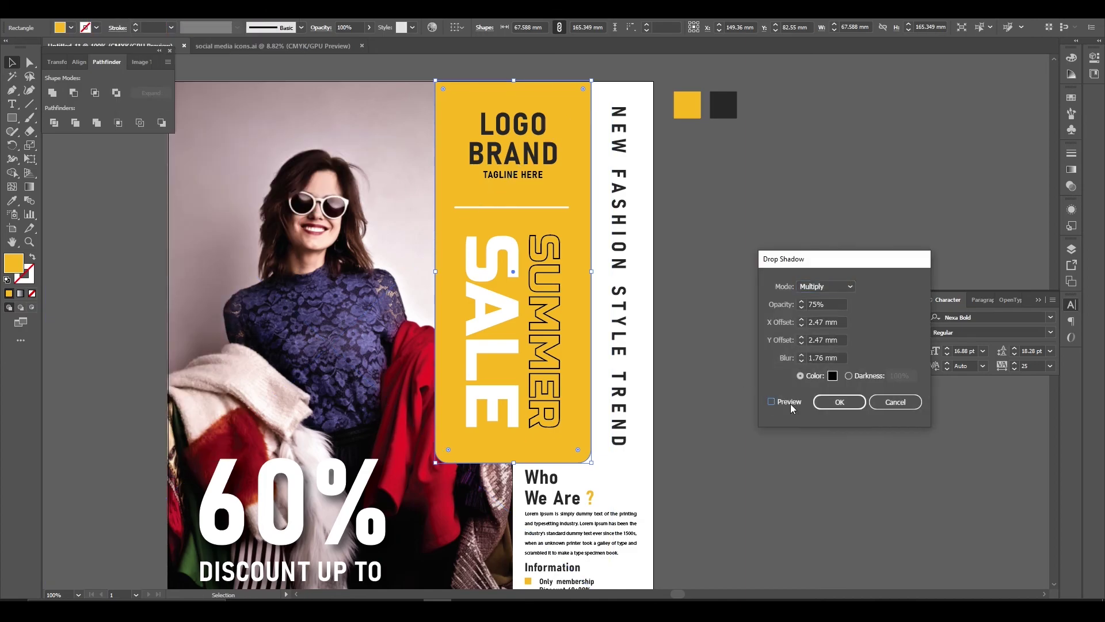
left_click(803, 343)
left_click(801, 343)
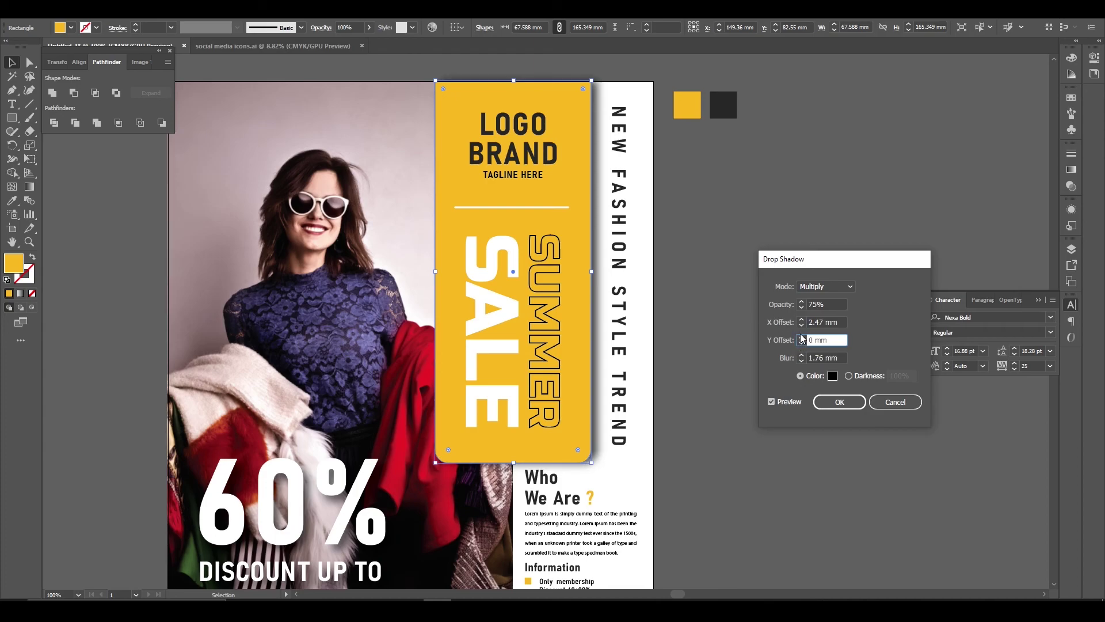
left_click(802, 338)
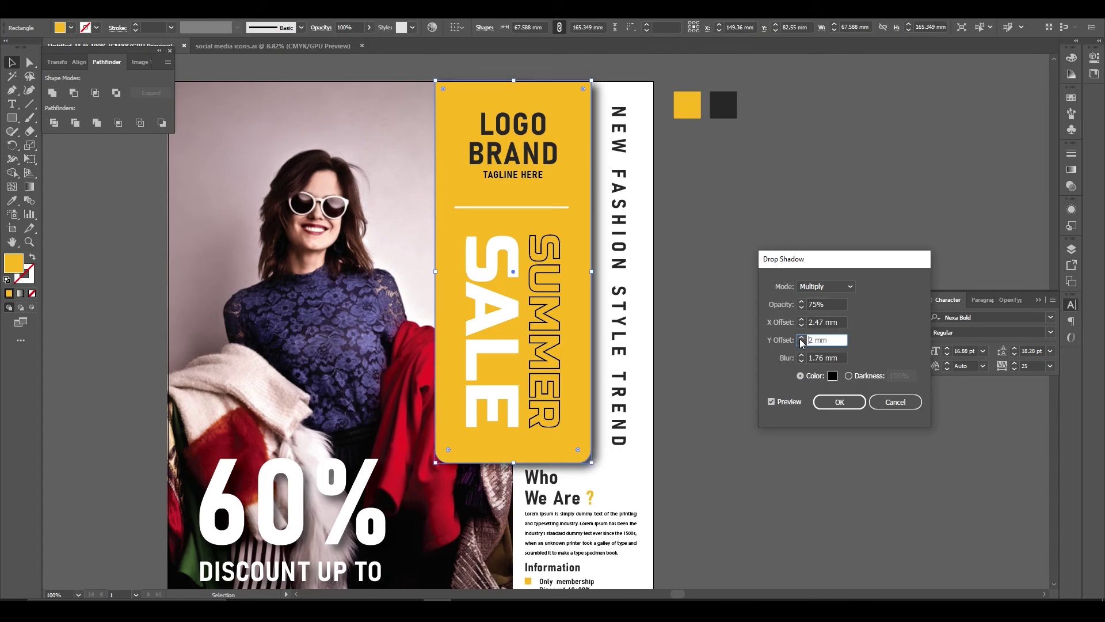
left_click(839, 402)
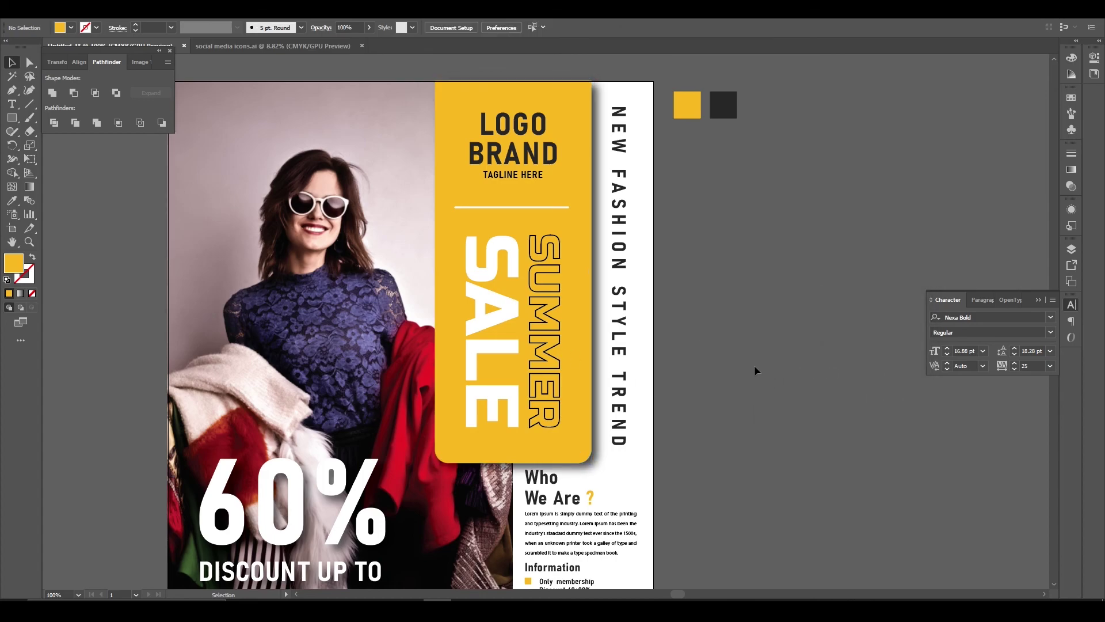
key("ctrl+minus")
Step: Apply the same Drop Shadow to the model photo
left_click(578, 457)
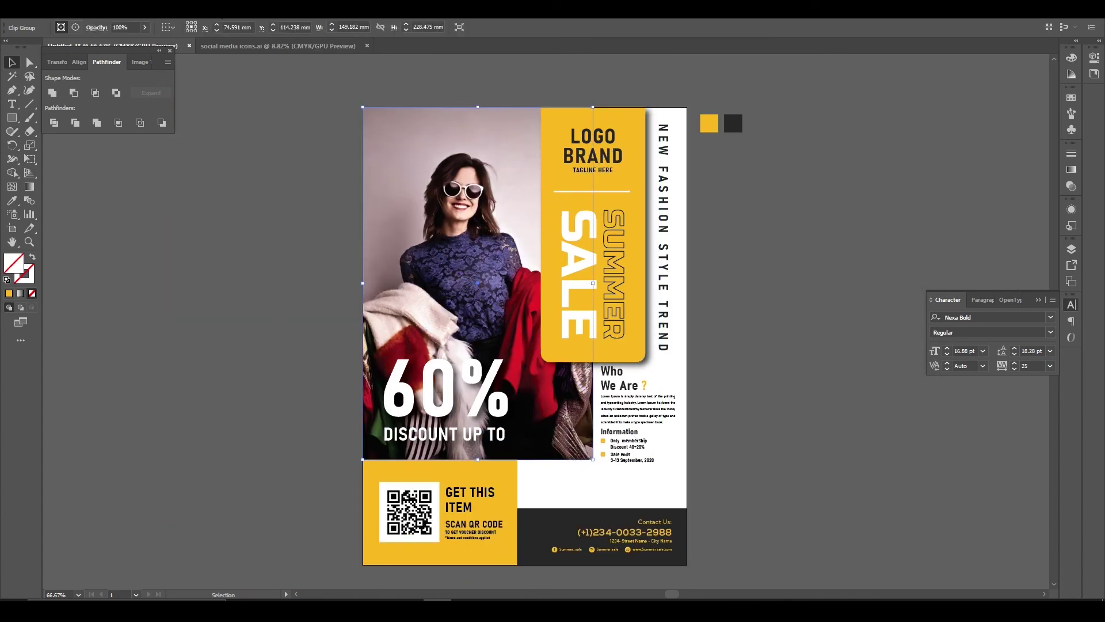
left_click(172, 9)
mouse_move(223, 141)
left_click(345, 140)
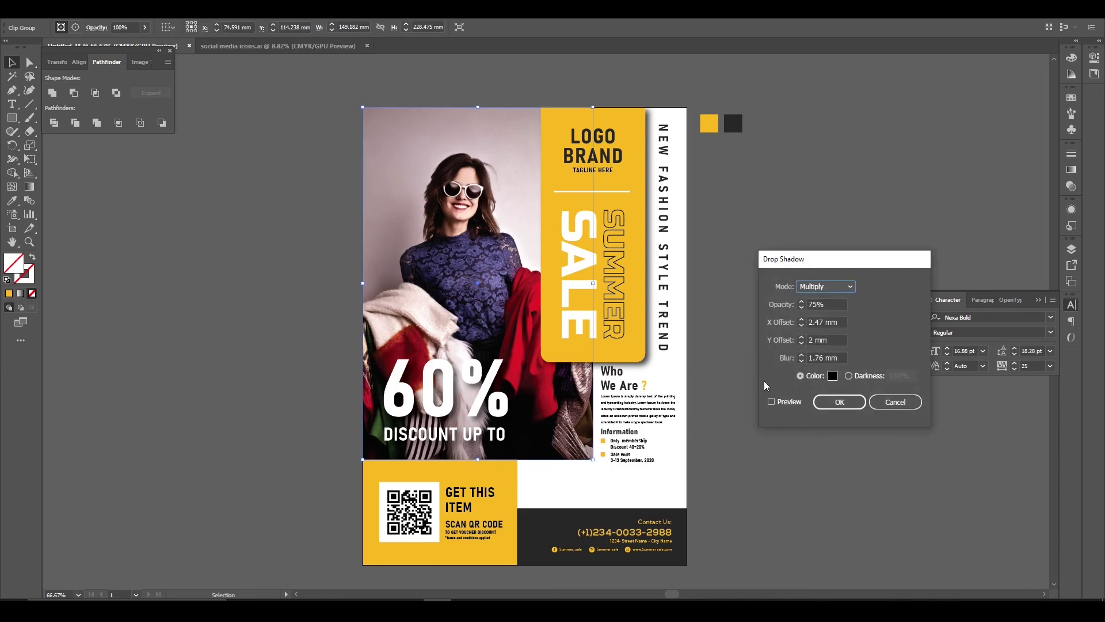
left_click(786, 407)
left_click(839, 402)
left_click(487, 505)
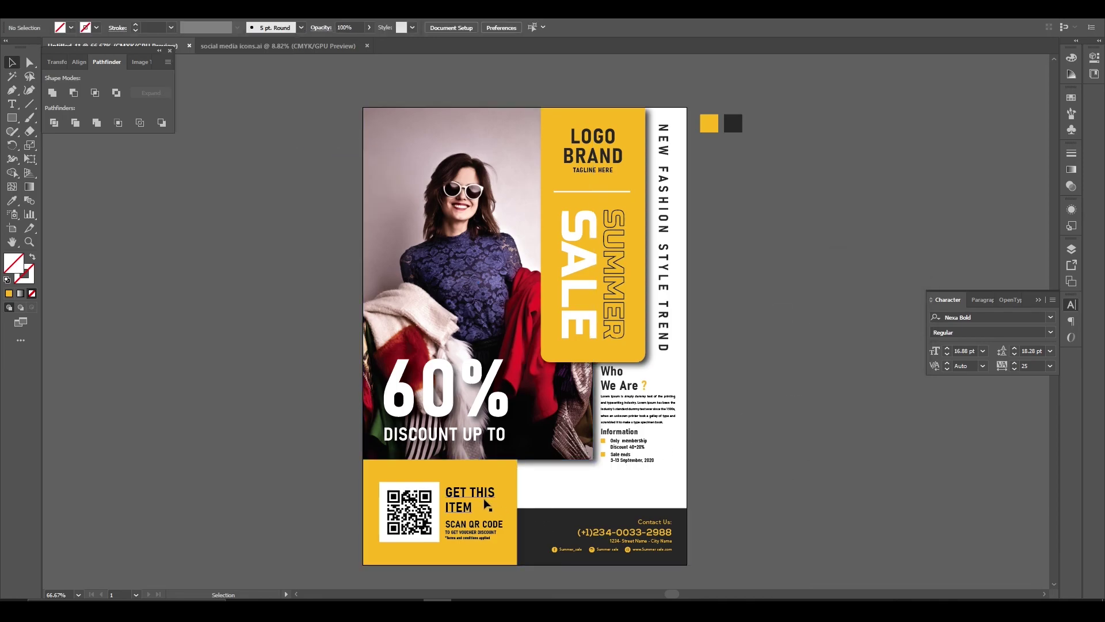
left_click(487, 505)
Step: Add a 75% Drop Shadow offset 3 mm by 2 mm to the yellow QR panel
left_click(173, 9)
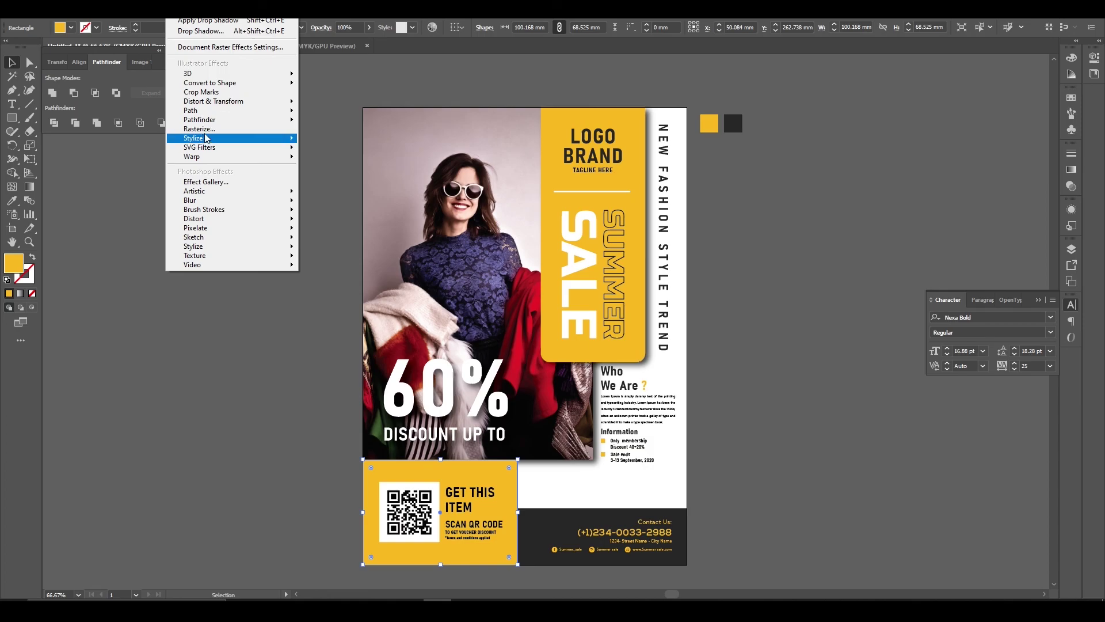
mouse_move(206, 138)
left_click(325, 141)
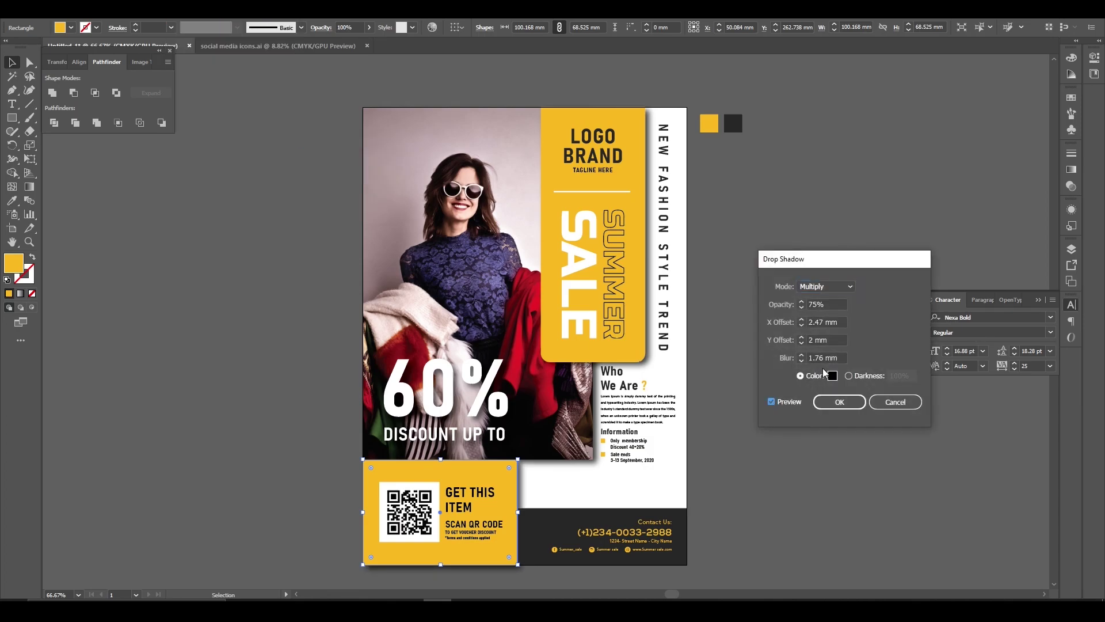
left_click(802, 326)
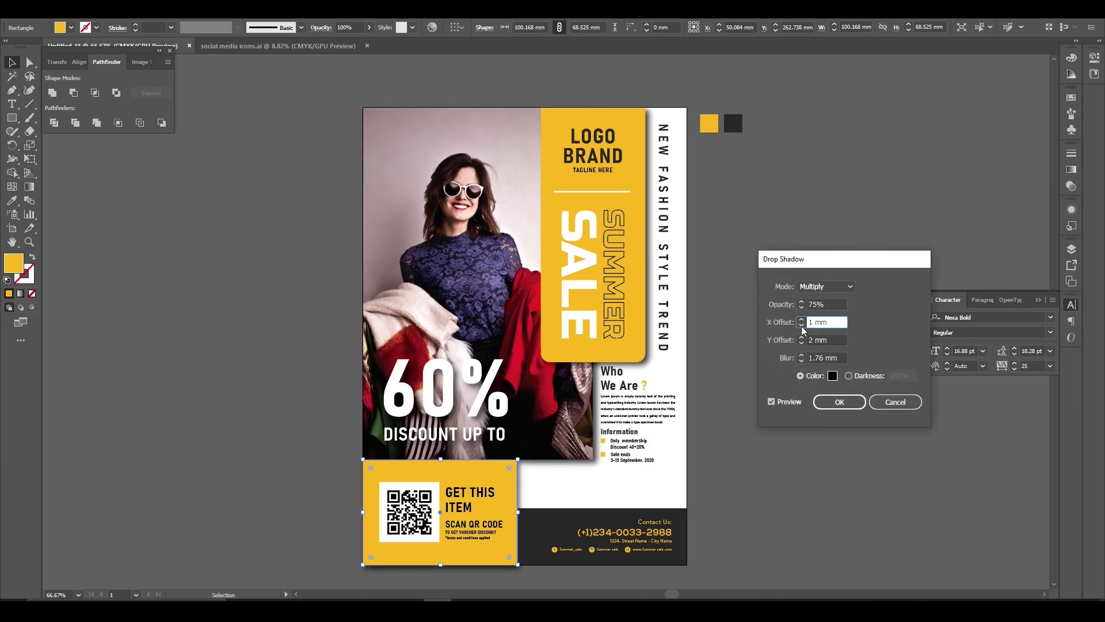
left_click(804, 343)
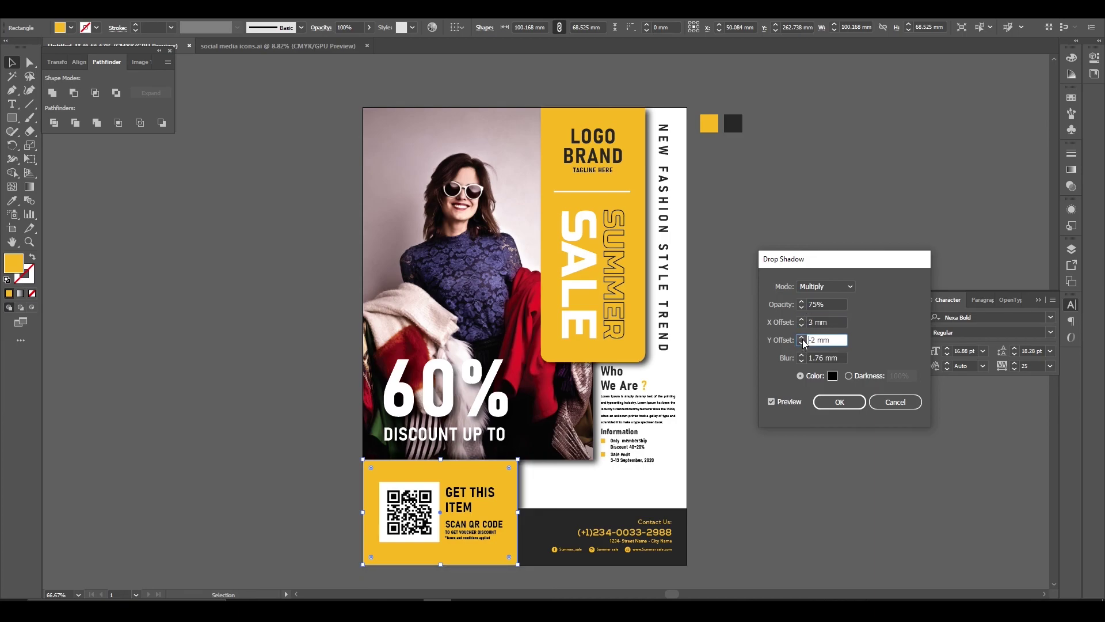
left_click(839, 402)
left_click(777, 391)
scroll(745, 410, "down", 1)
Step: Move the Information heading and bullets slightly lower, then review the whole flyer
scroll(628, 519, "up", 4)
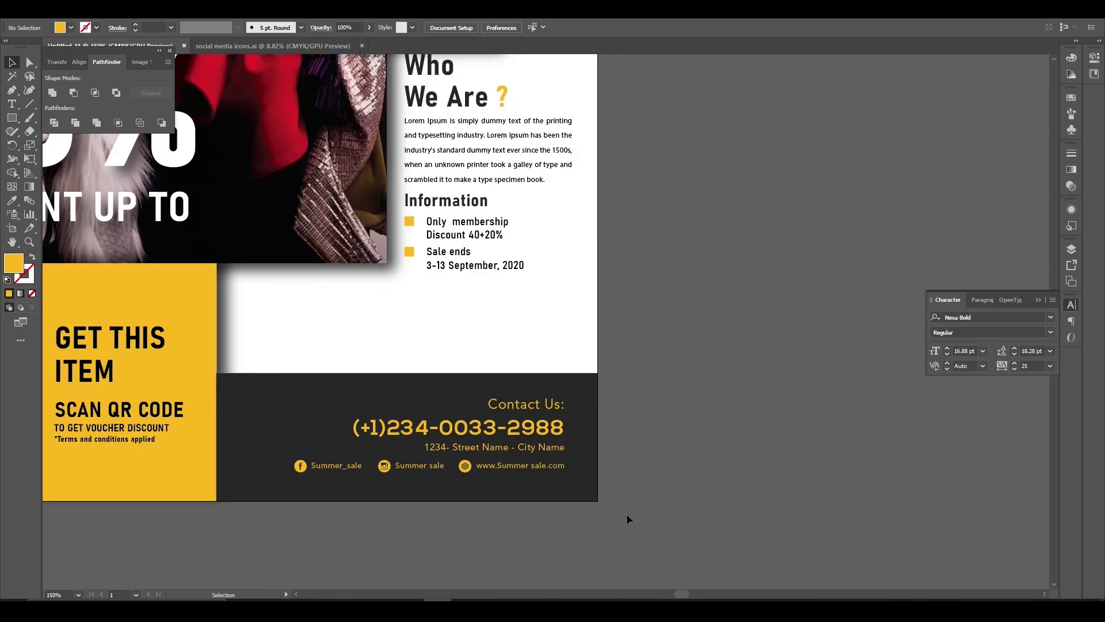
scroll(679, 507, "left", 2)
scroll(743, 460, "down", 2)
scroll(749, 426, "up", 2)
scroll(535, 440, "up", 2)
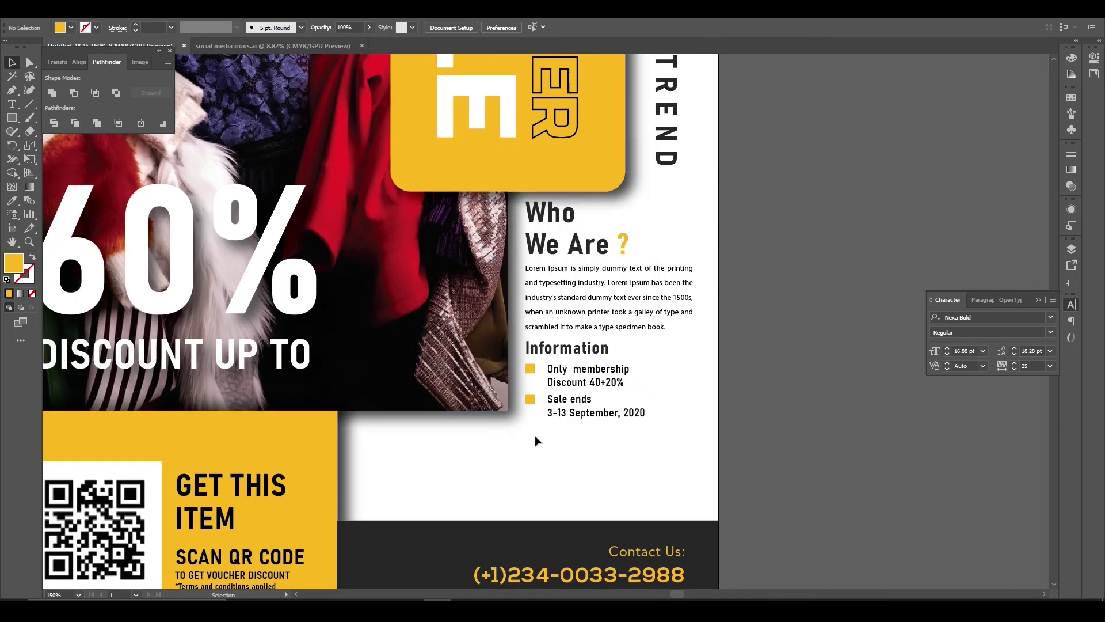
left_click(621, 359)
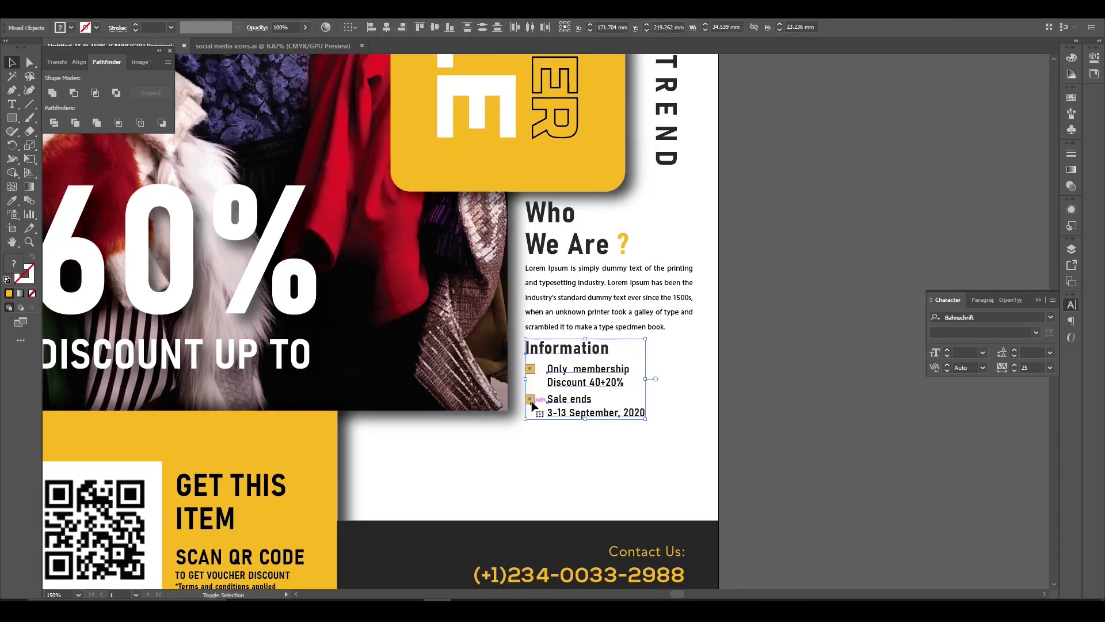
left_click_drag(537, 440, 537, 445)
left_click(576, 456)
scroll(677, 413, "down", 3)
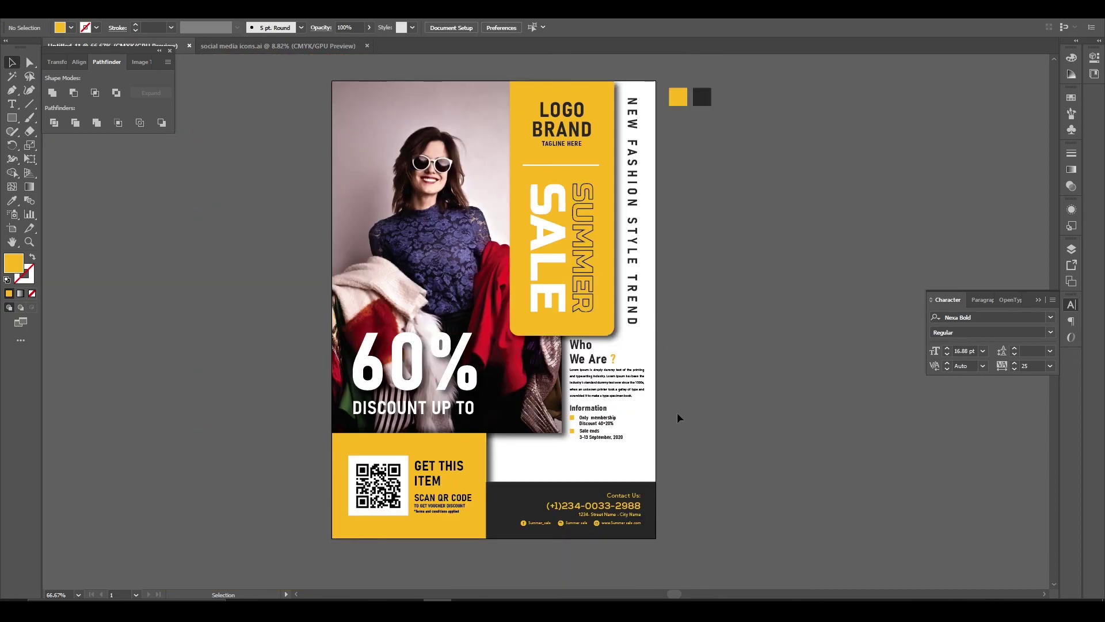
scroll(682, 394, "up", 1)
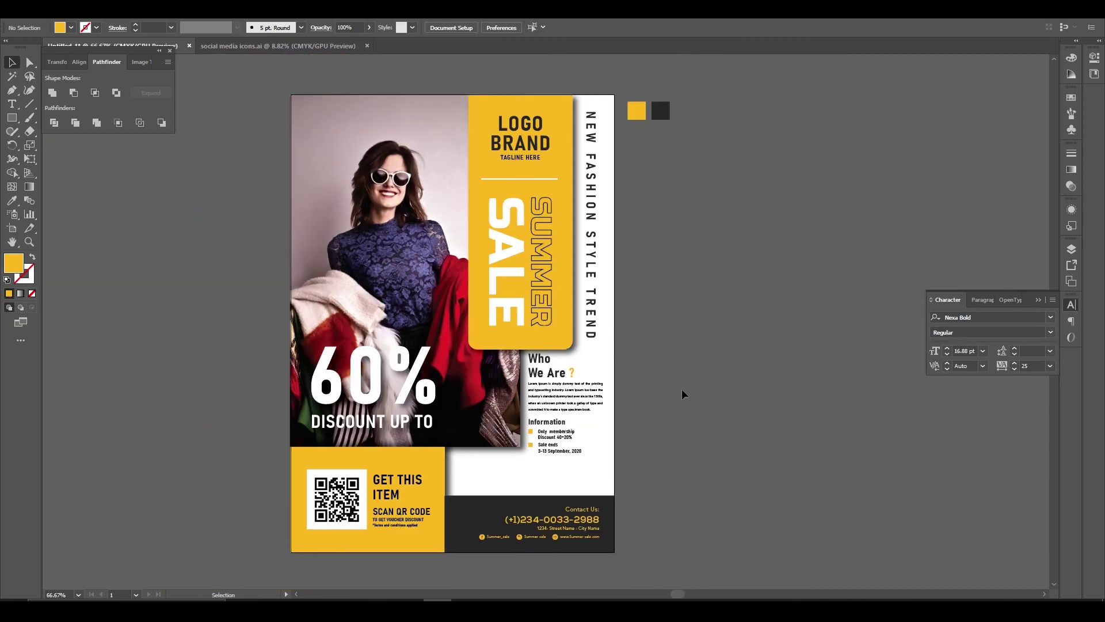